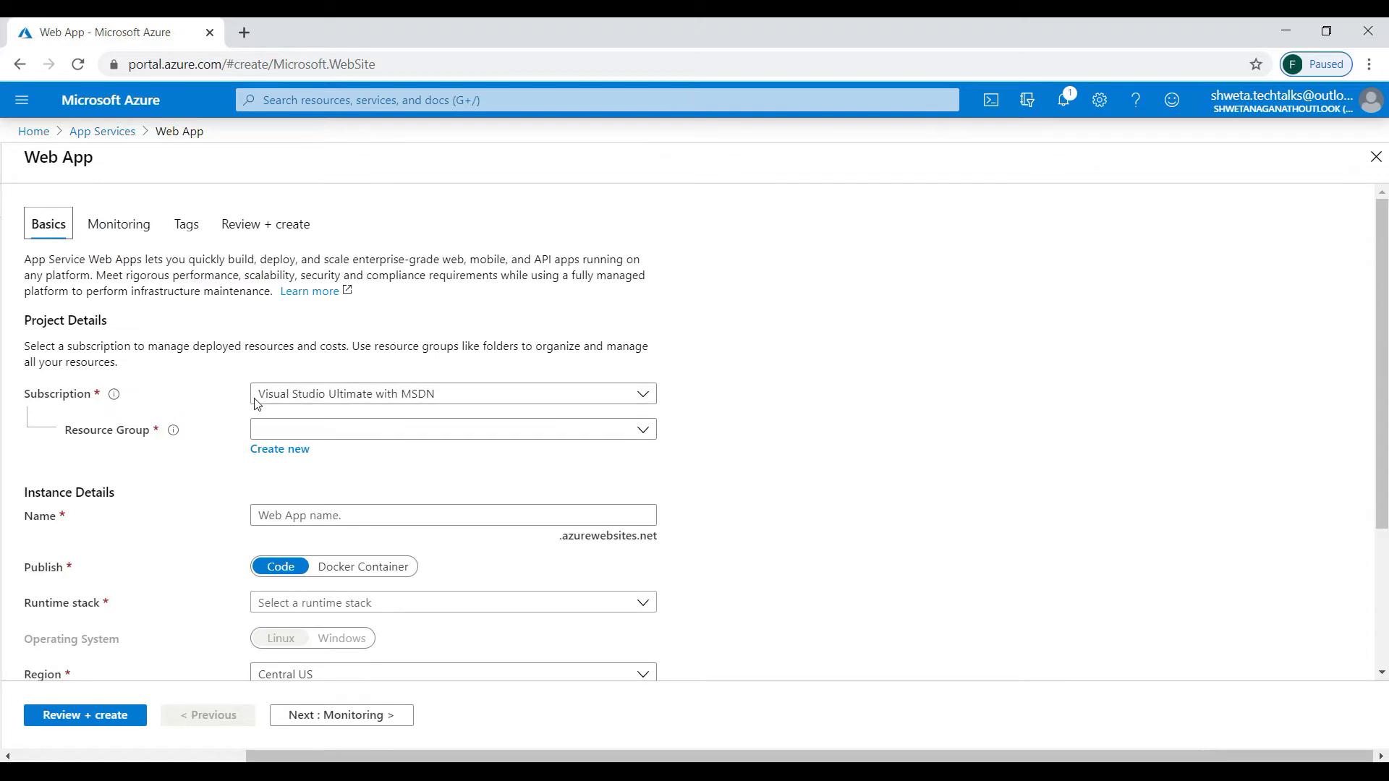
Create a new resource group named regionpairdemo-rg for the web app.
click(280, 449)
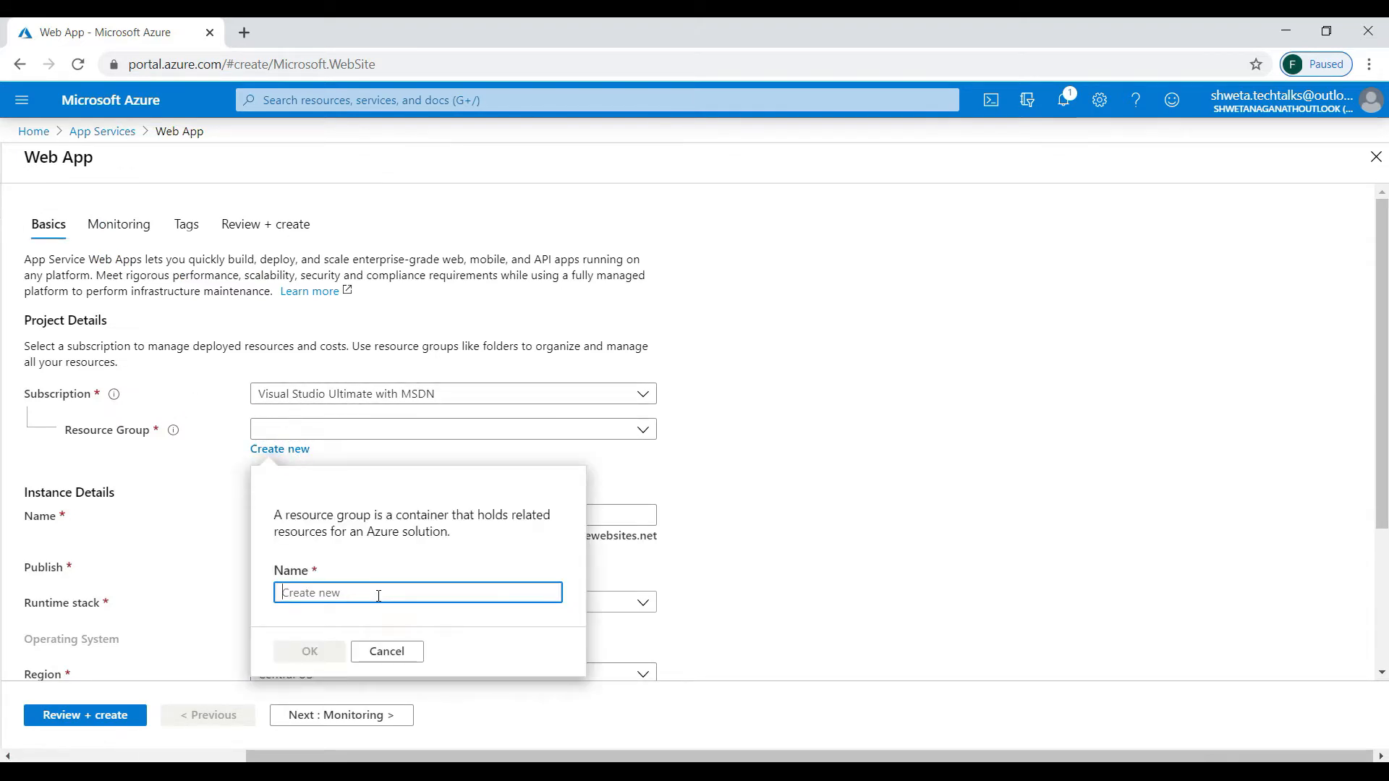
text(regionpairdem)
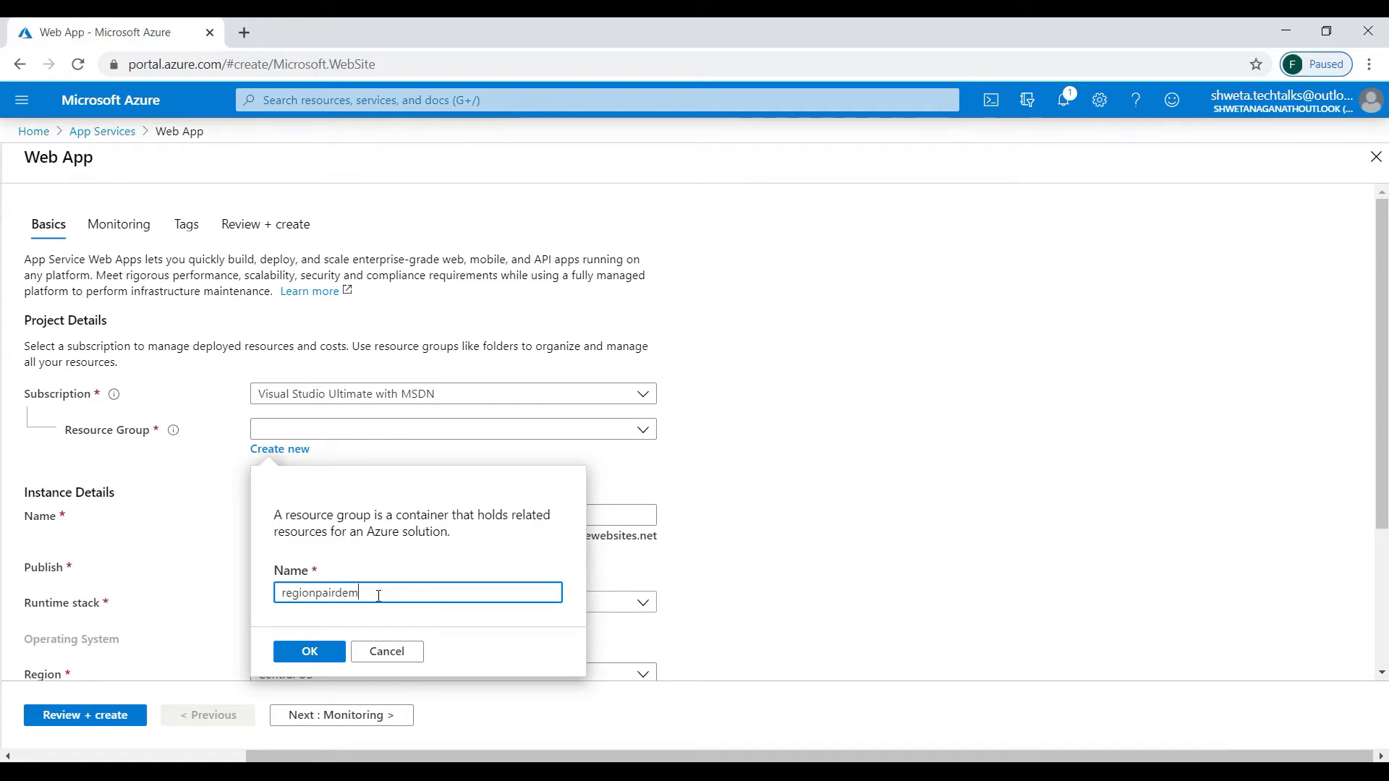
click(309, 653)
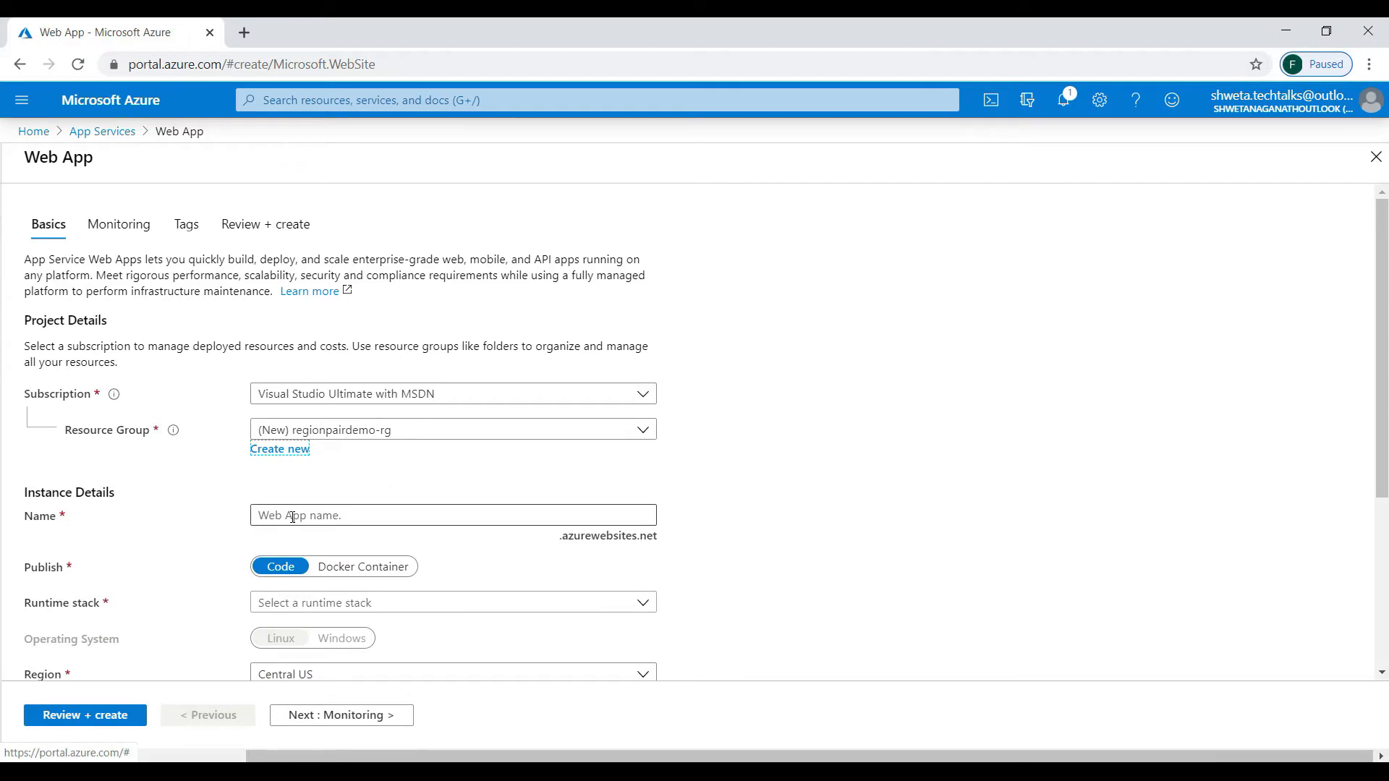
Name the web app aceazure in the instance details.
click(293, 517)
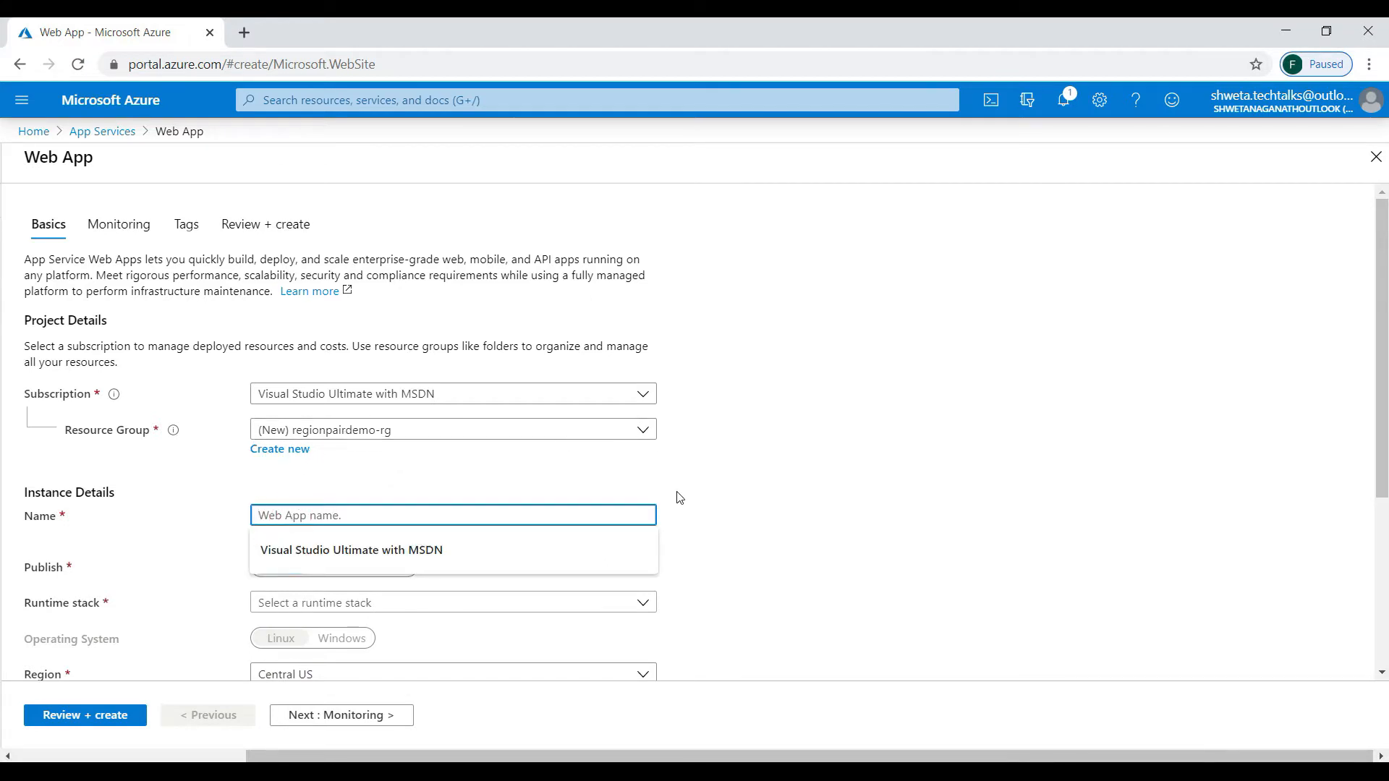
drag(1374, 463, 1386, 539)
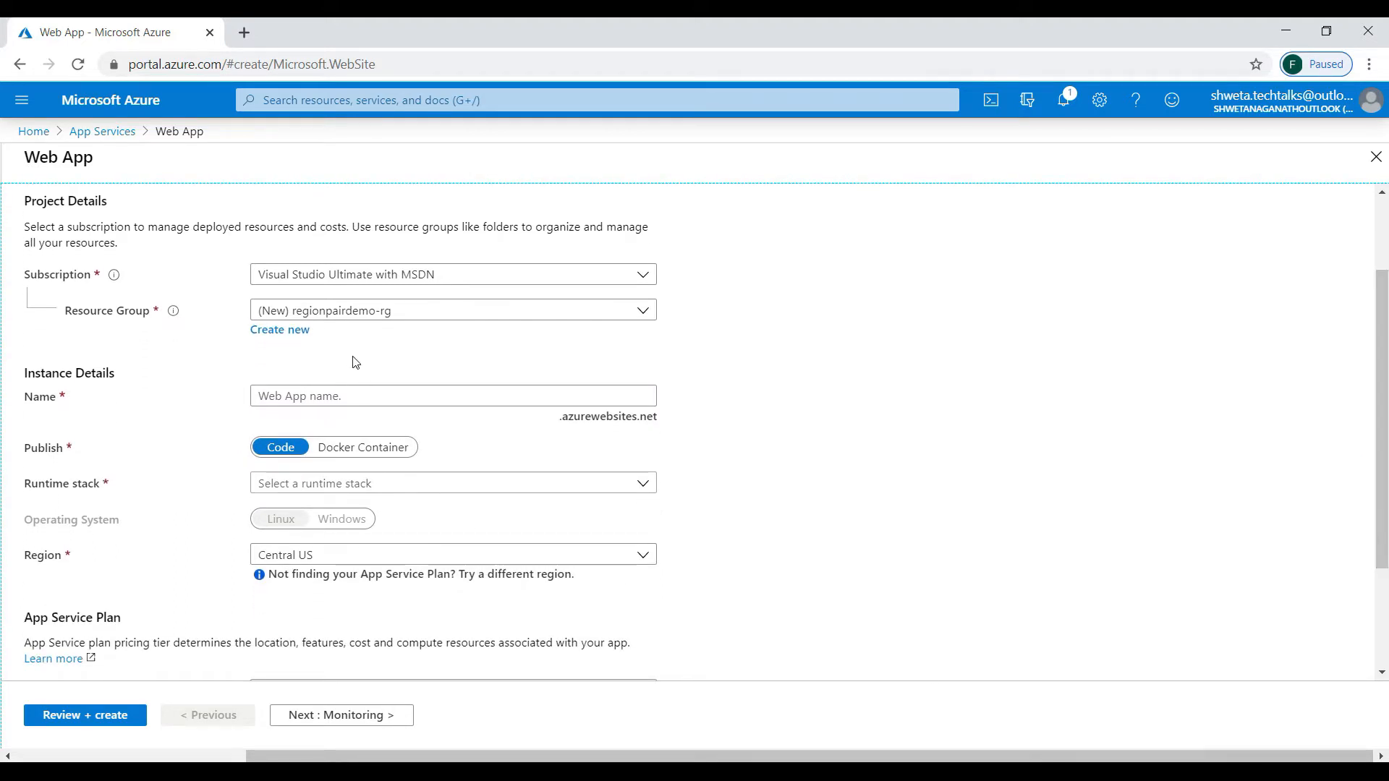
click(378, 403)
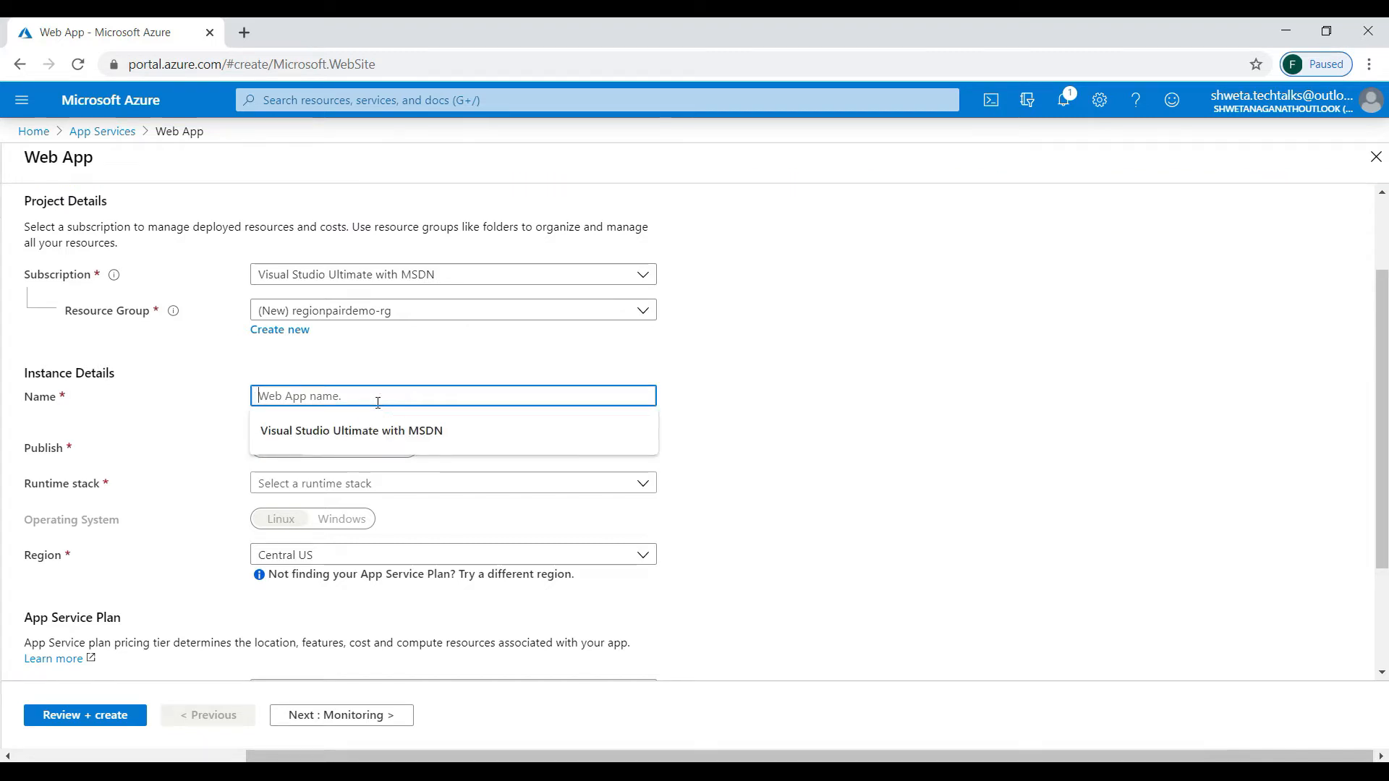
text(aceaz)
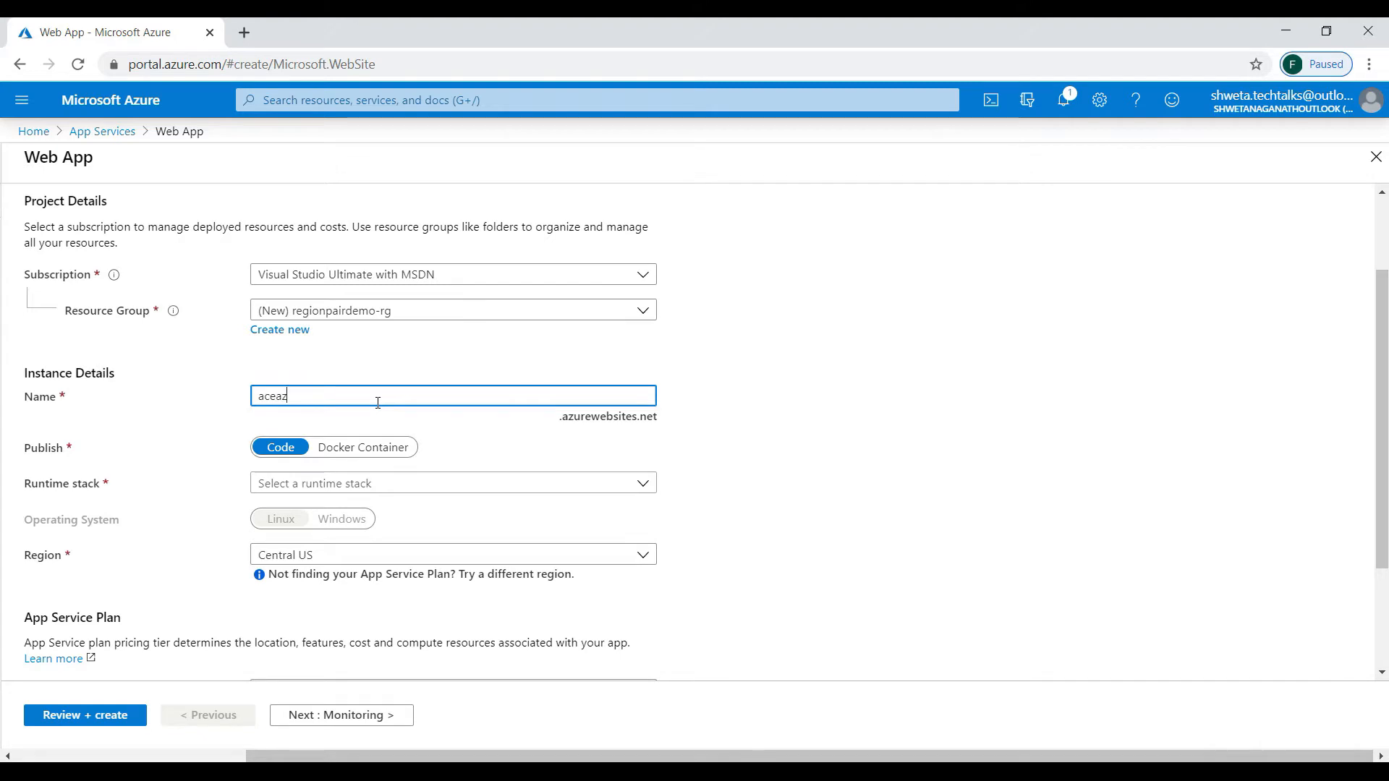
text(ure)
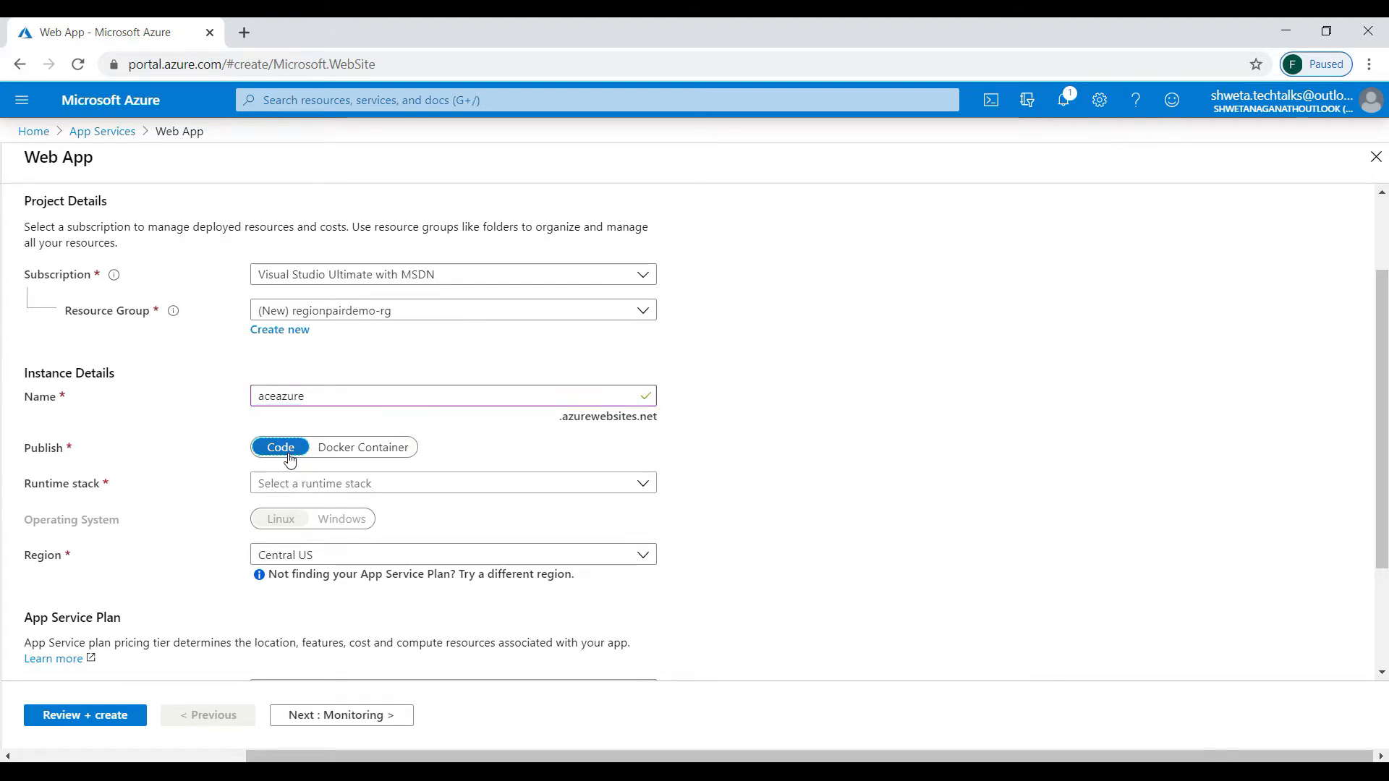
Set the web app's runtime stack to ASP.NET V4.7 and its region to East US.
click(286, 483)
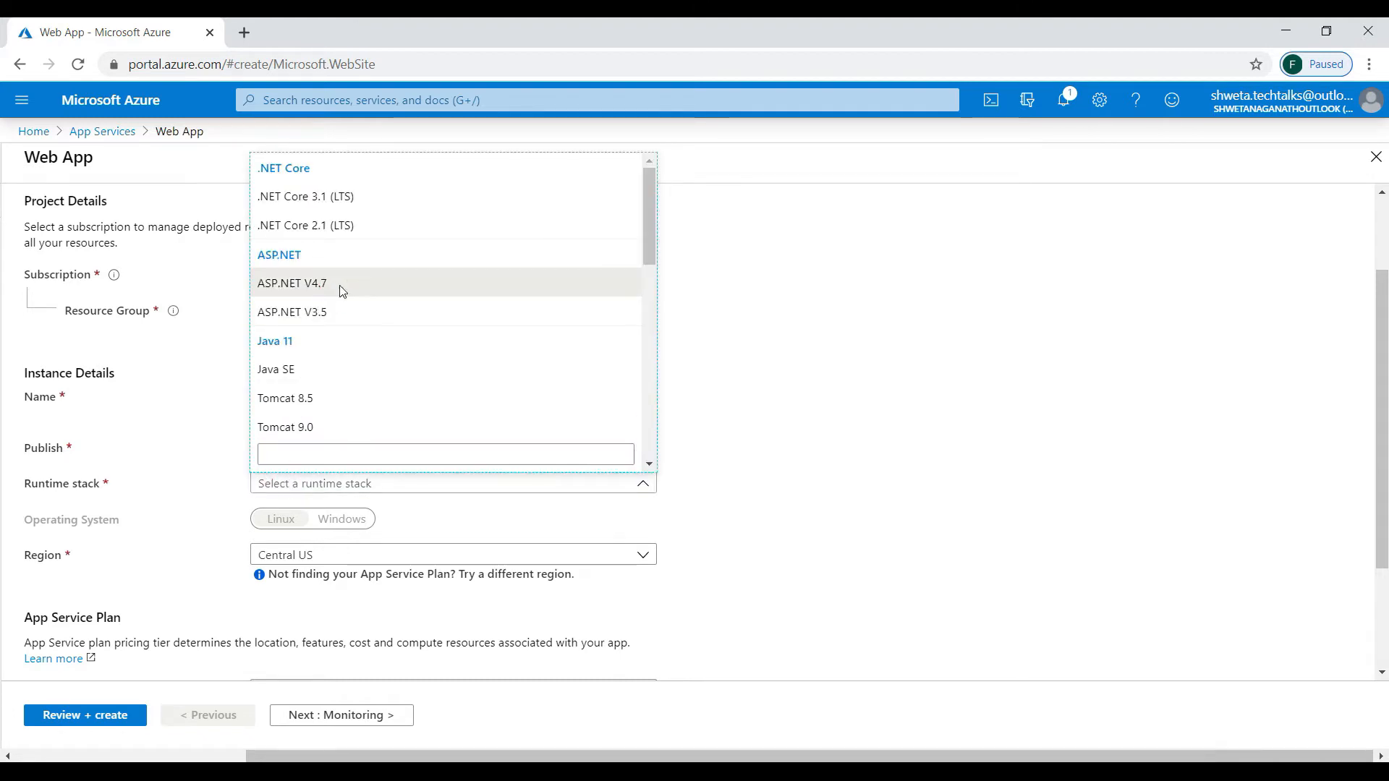
click(340, 285)
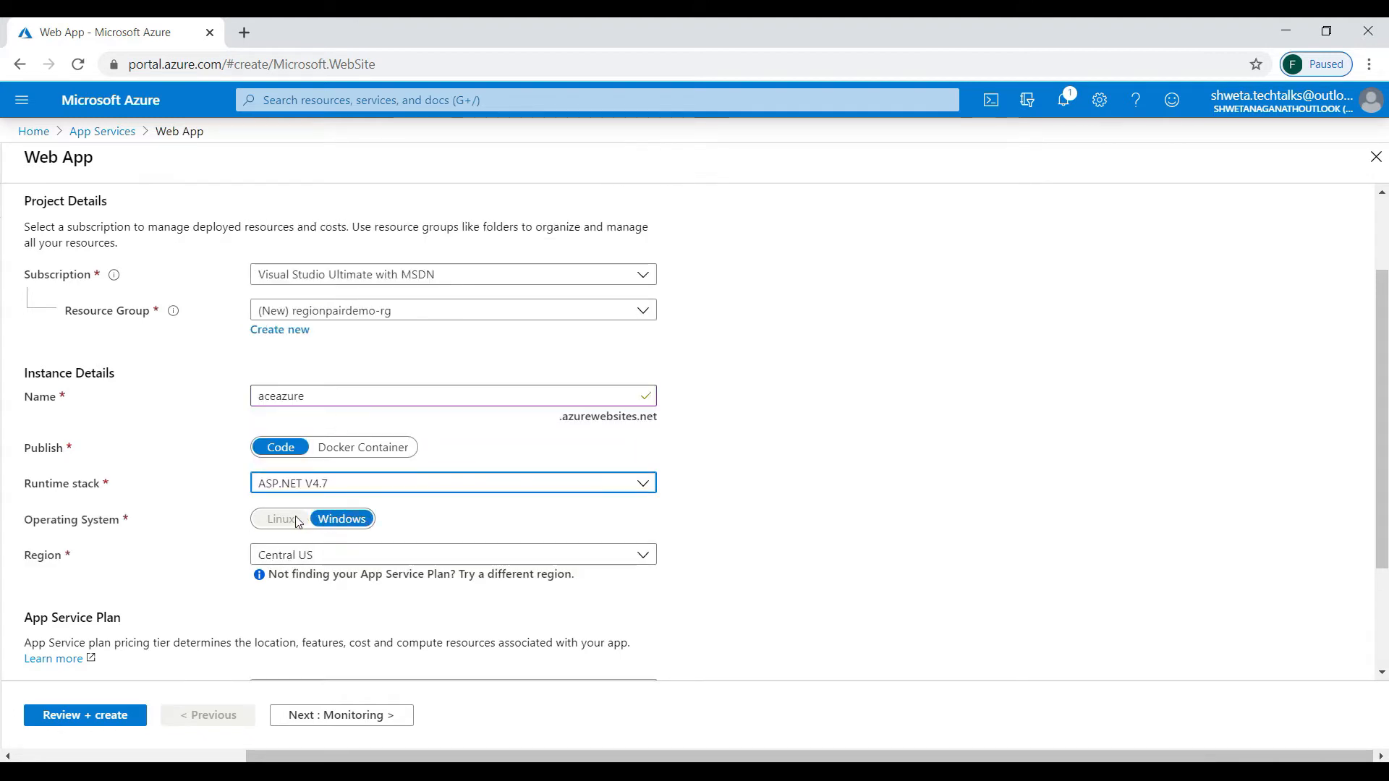
click(288, 559)
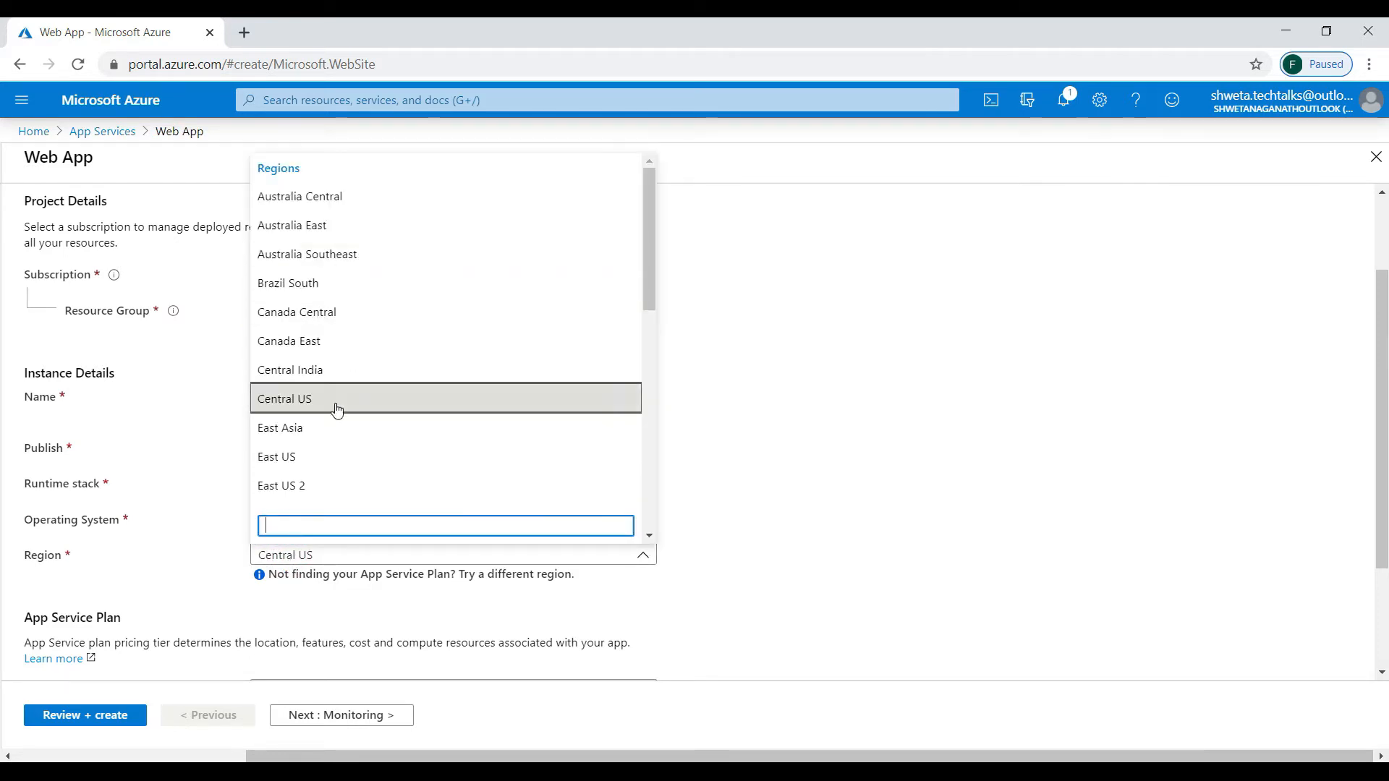
click(316, 456)
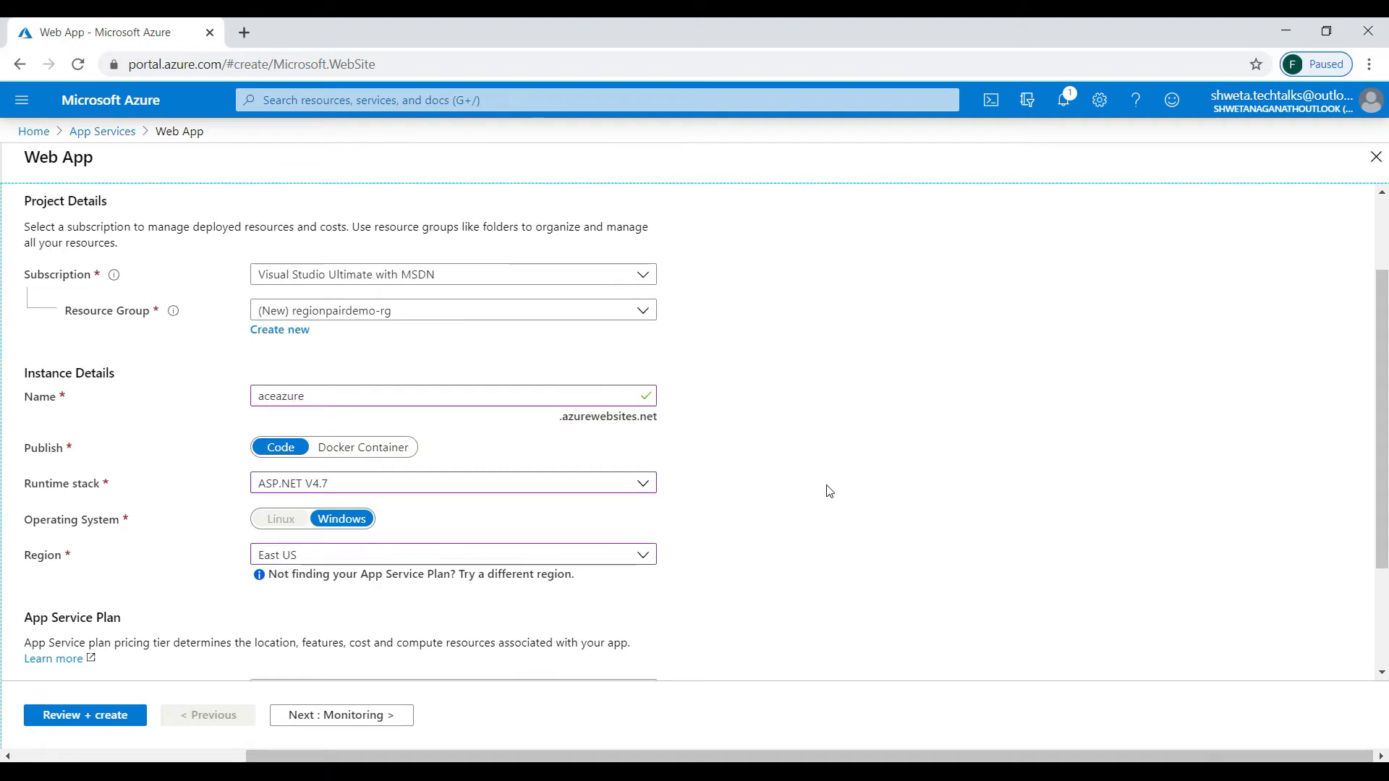
Change the East US App Service plan's size to the Dev / Test F1 free tier.
drag(1383, 403, 1381, 499)
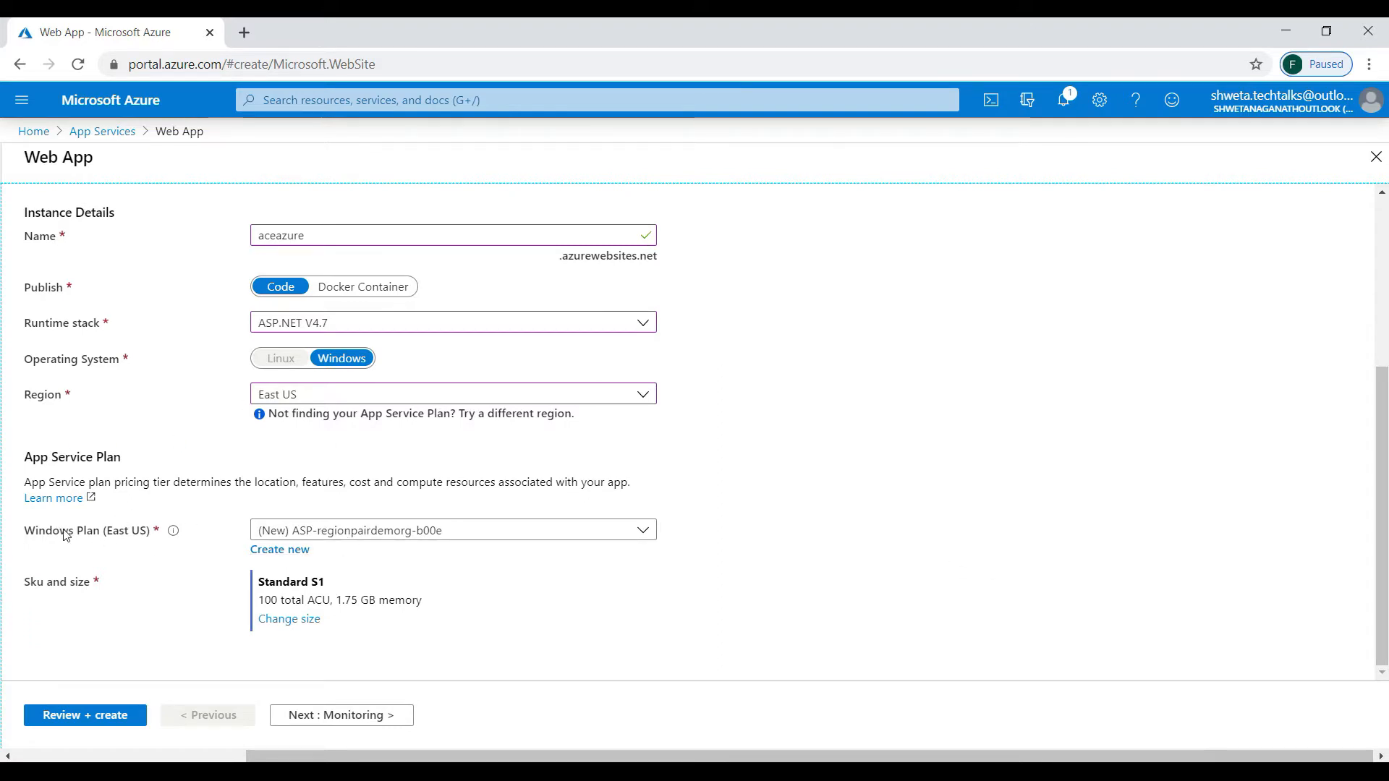
mouse_move(296, 550)
mouse_down()
mouse_move(362, 544)
mouse_move(282, 554)
mouse_up()
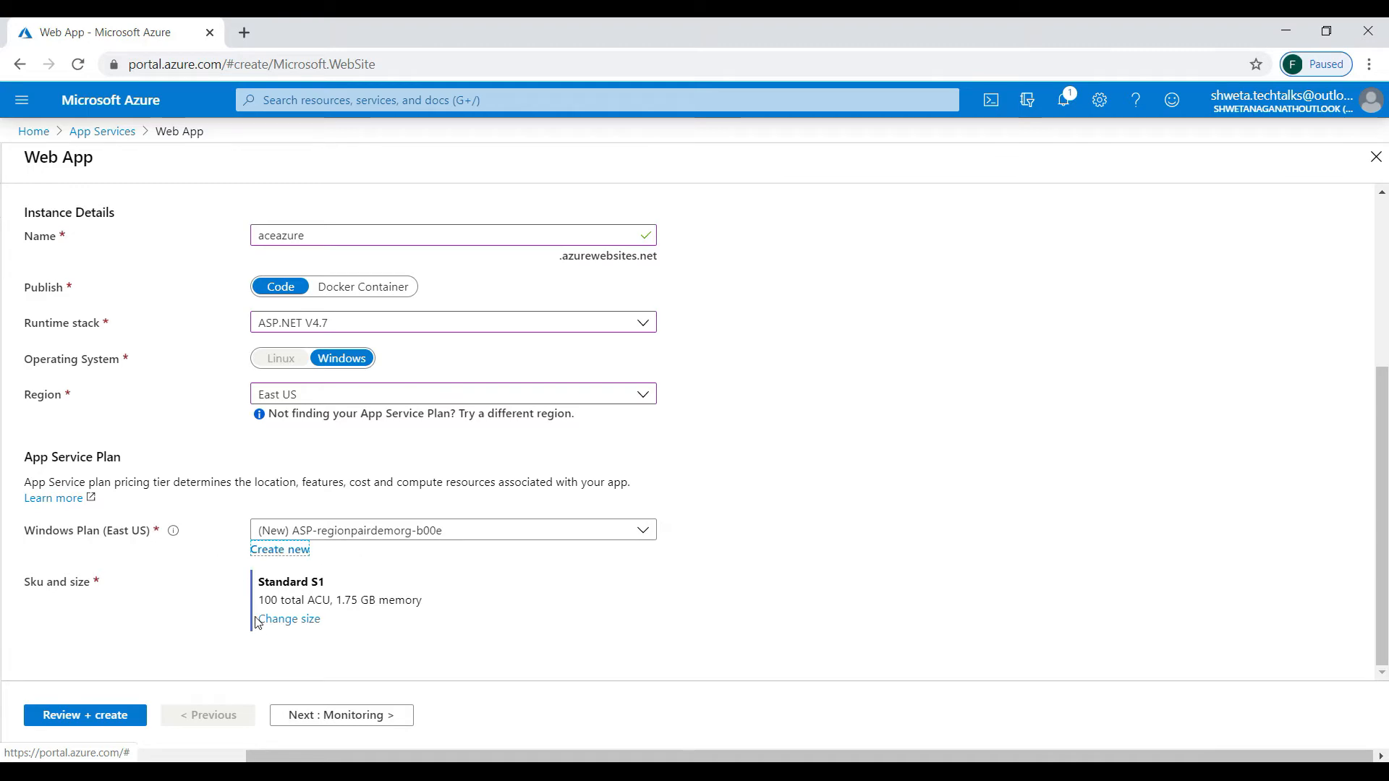
click(289, 621)
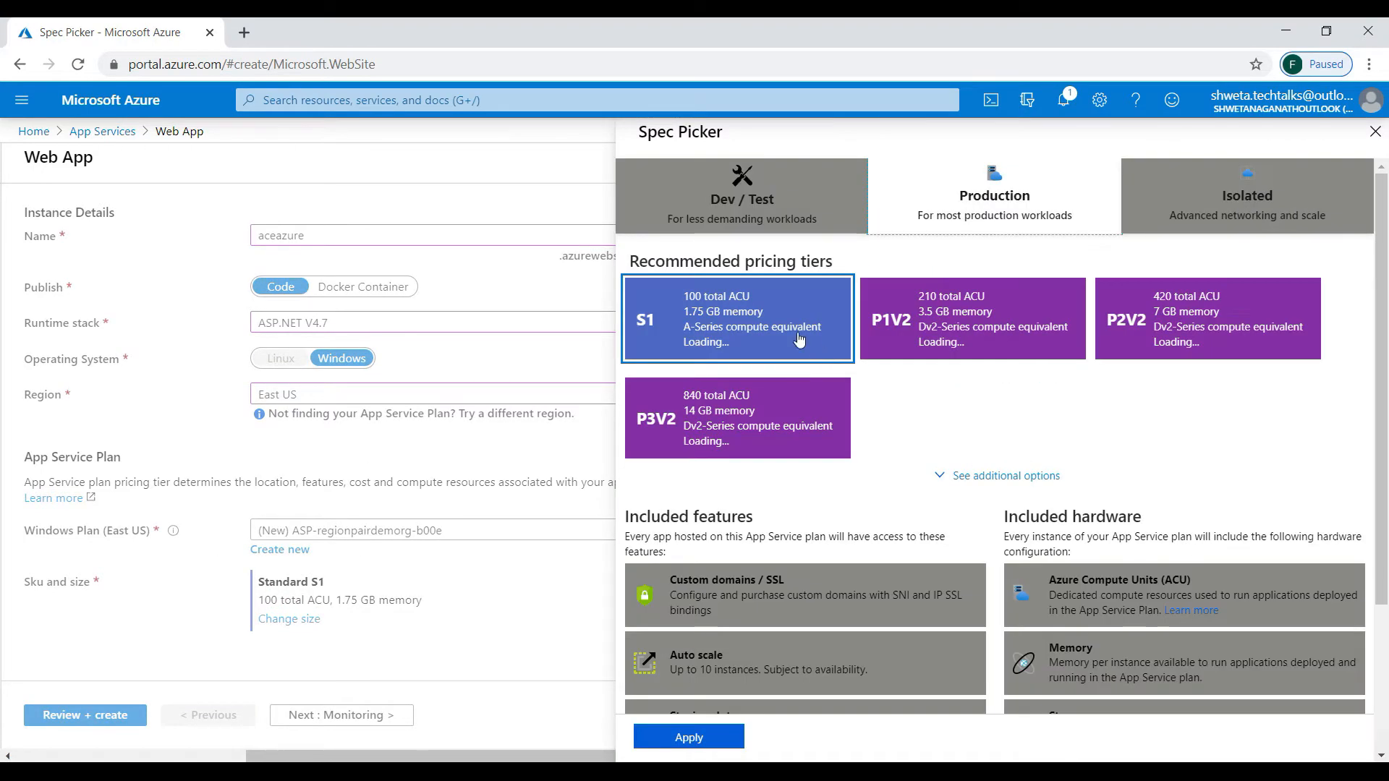
click(817, 178)
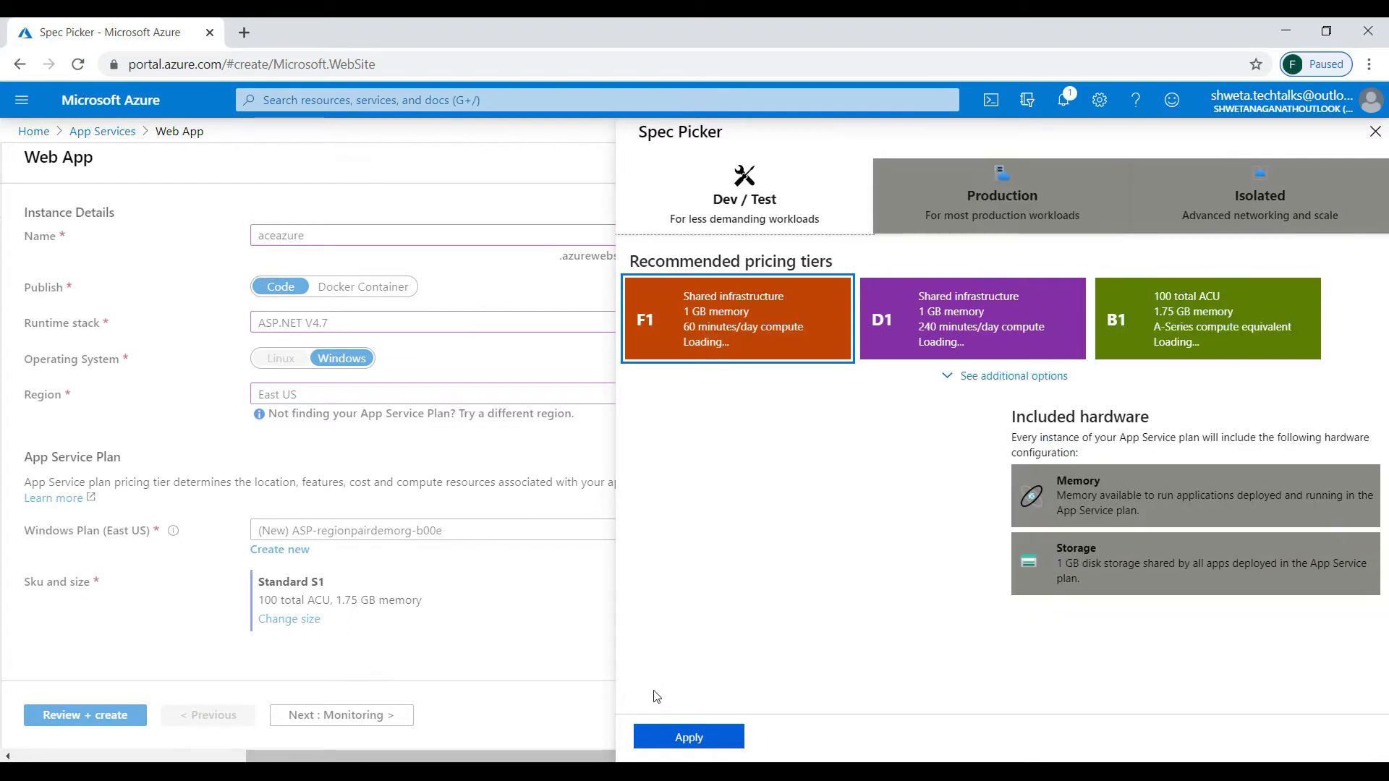
click(716, 738)
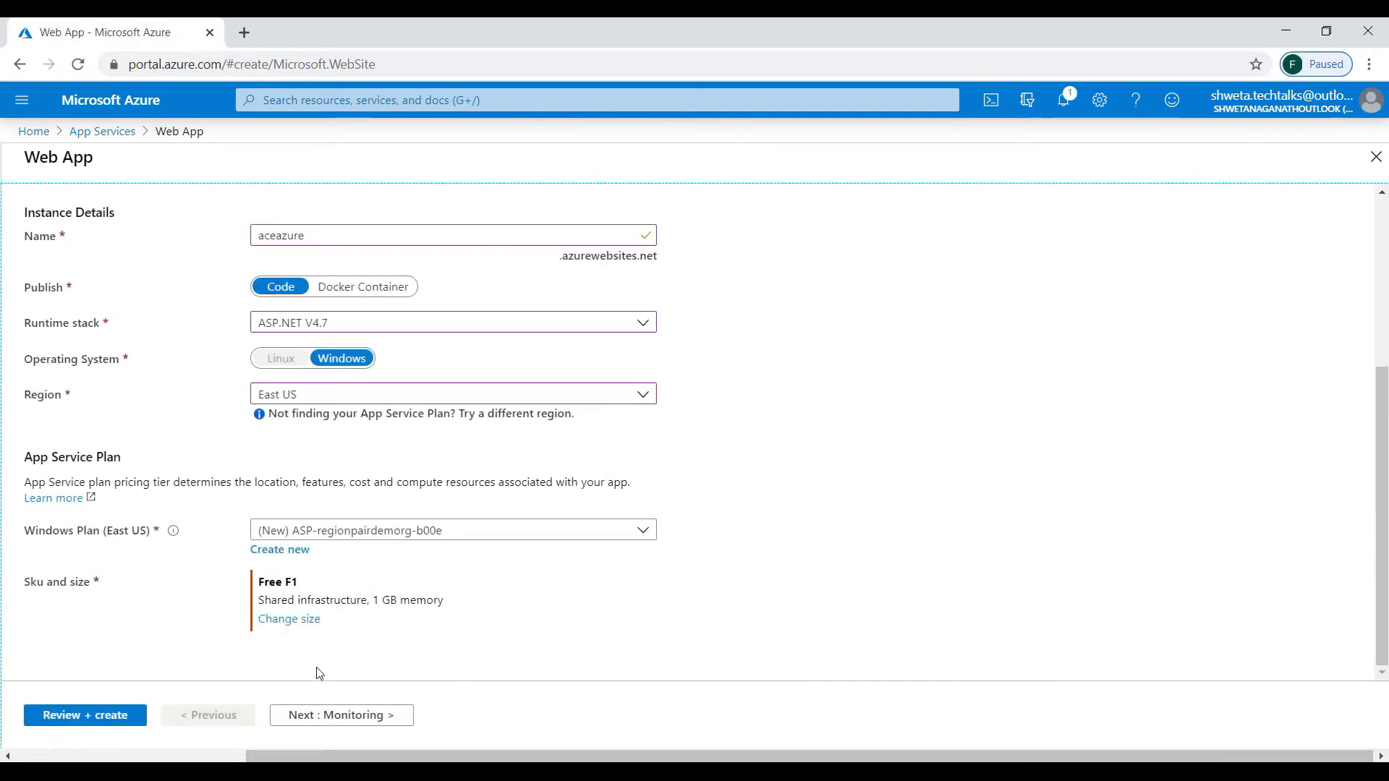
Disable Application Insights for aceazure and submit the web app for creation.
click(327, 716)
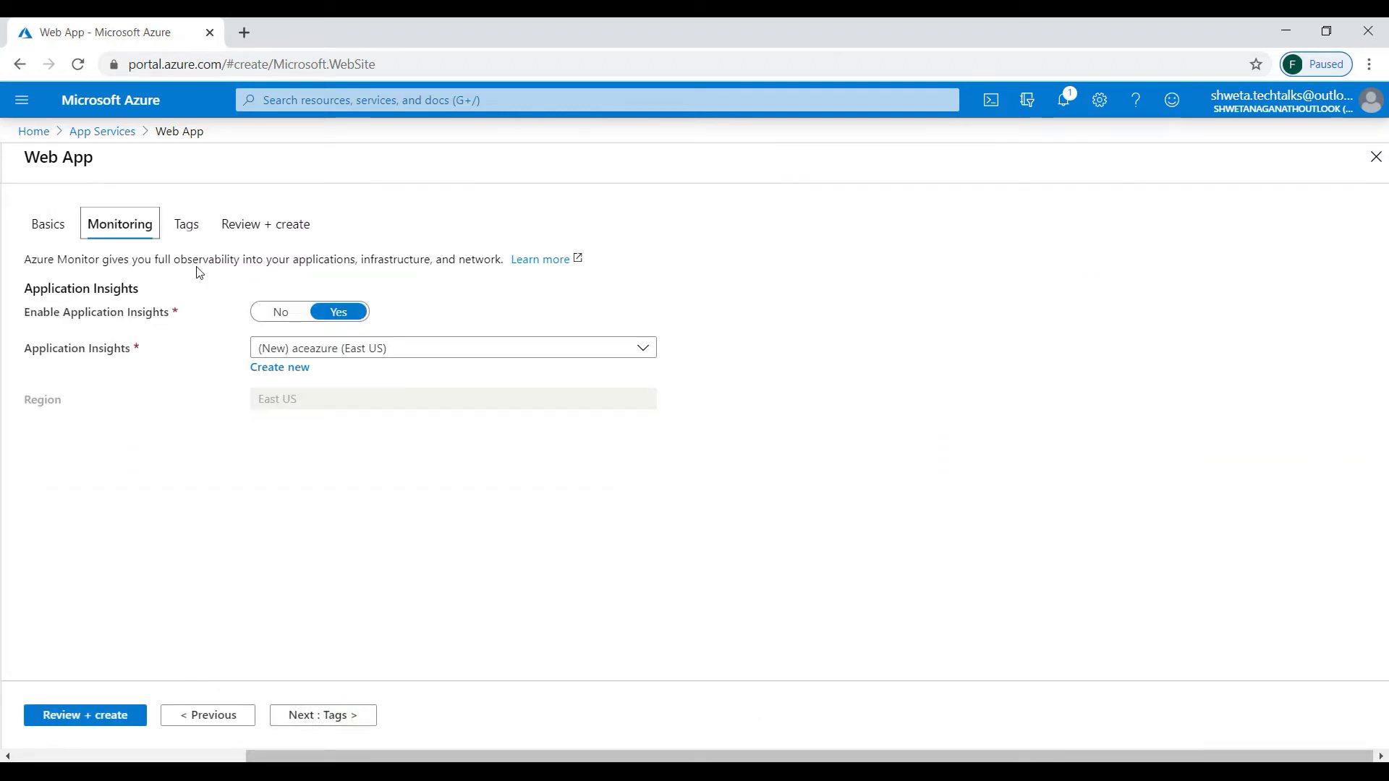
click(280, 312)
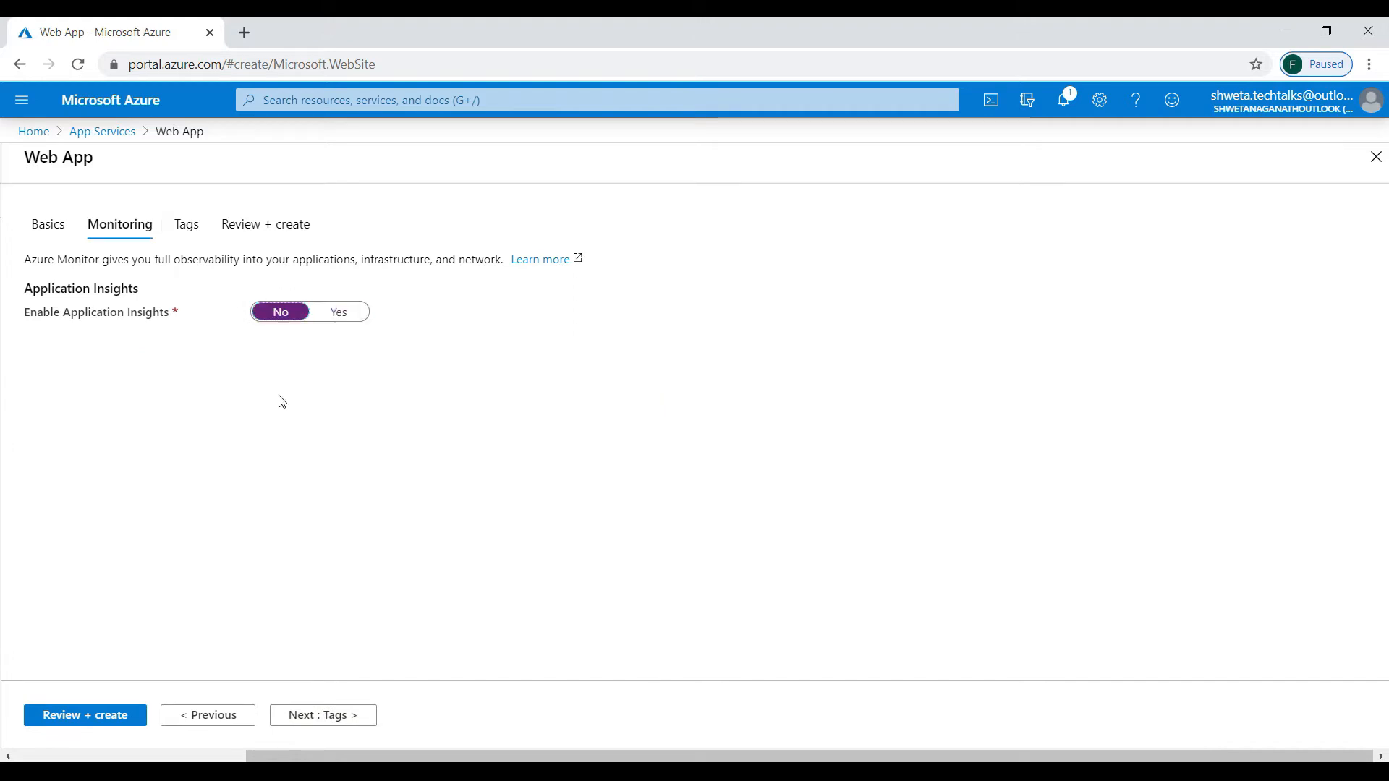
click(352, 713)
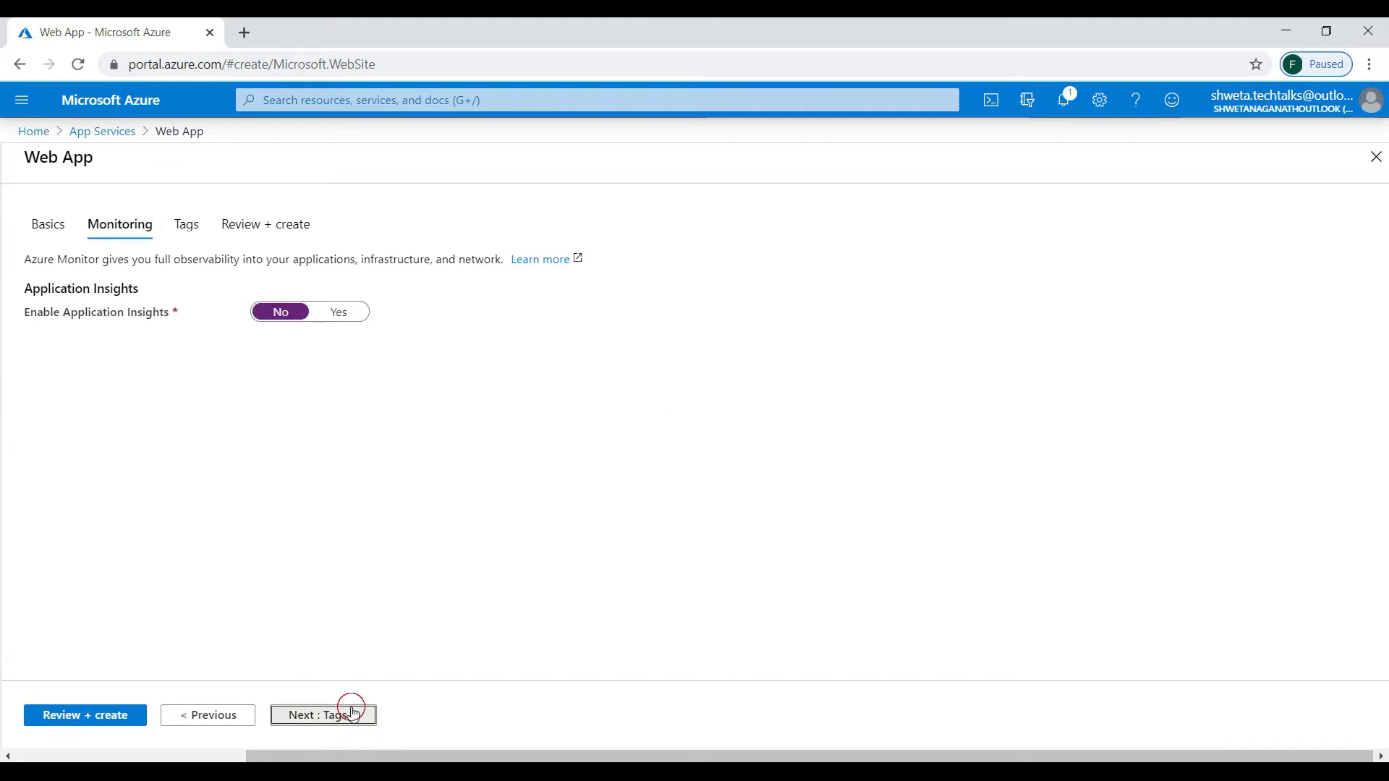
click(353, 715)
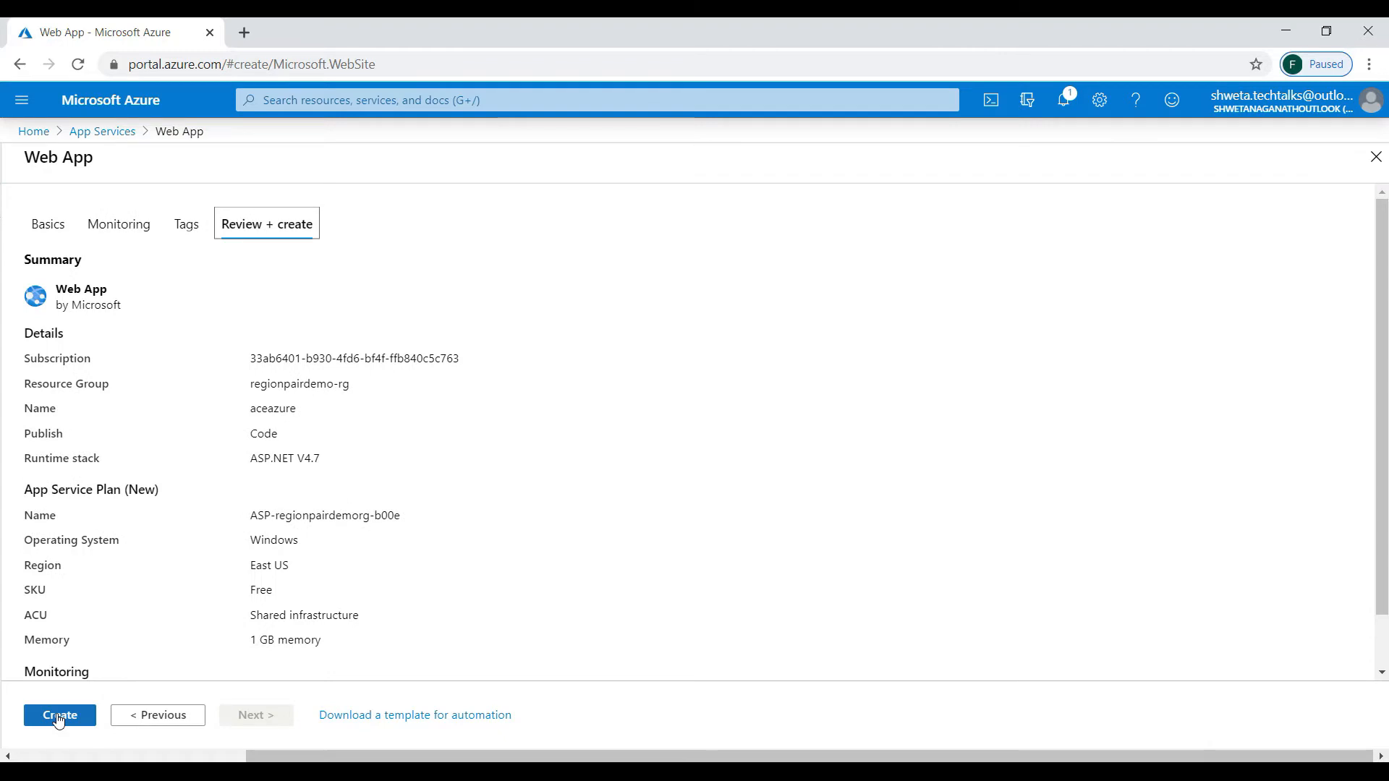
click(59, 716)
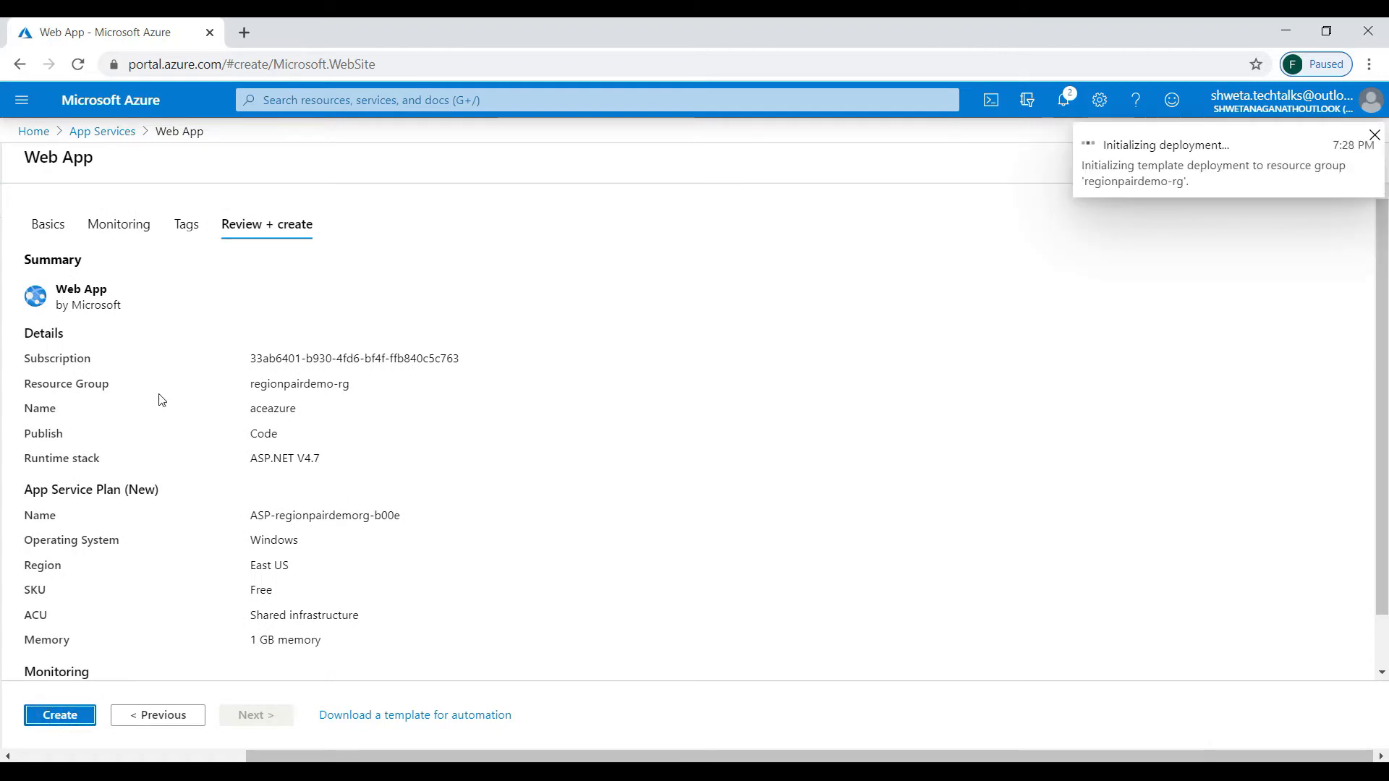
Return to App Services from the portal home and start creating another web app.
click(100, 132)
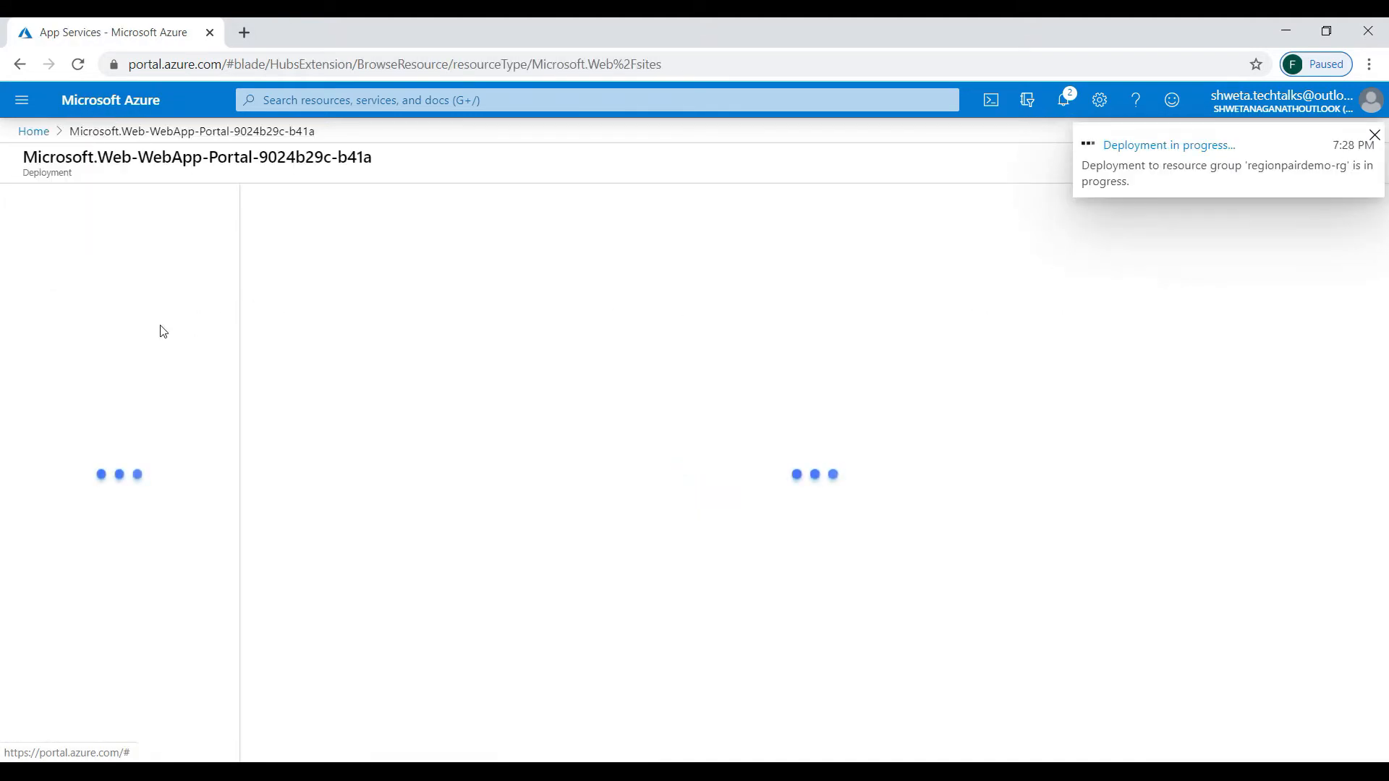
click(35, 131)
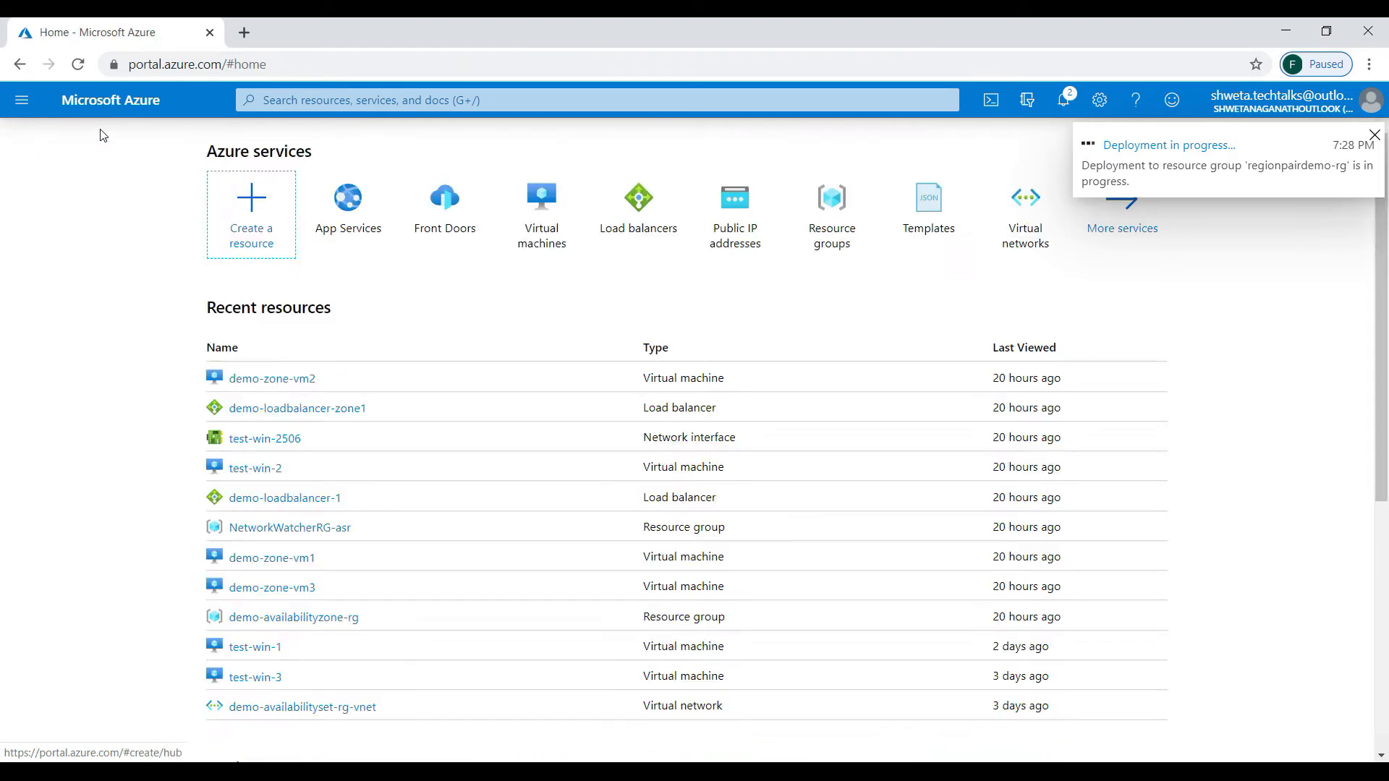
click(349, 206)
click(56, 210)
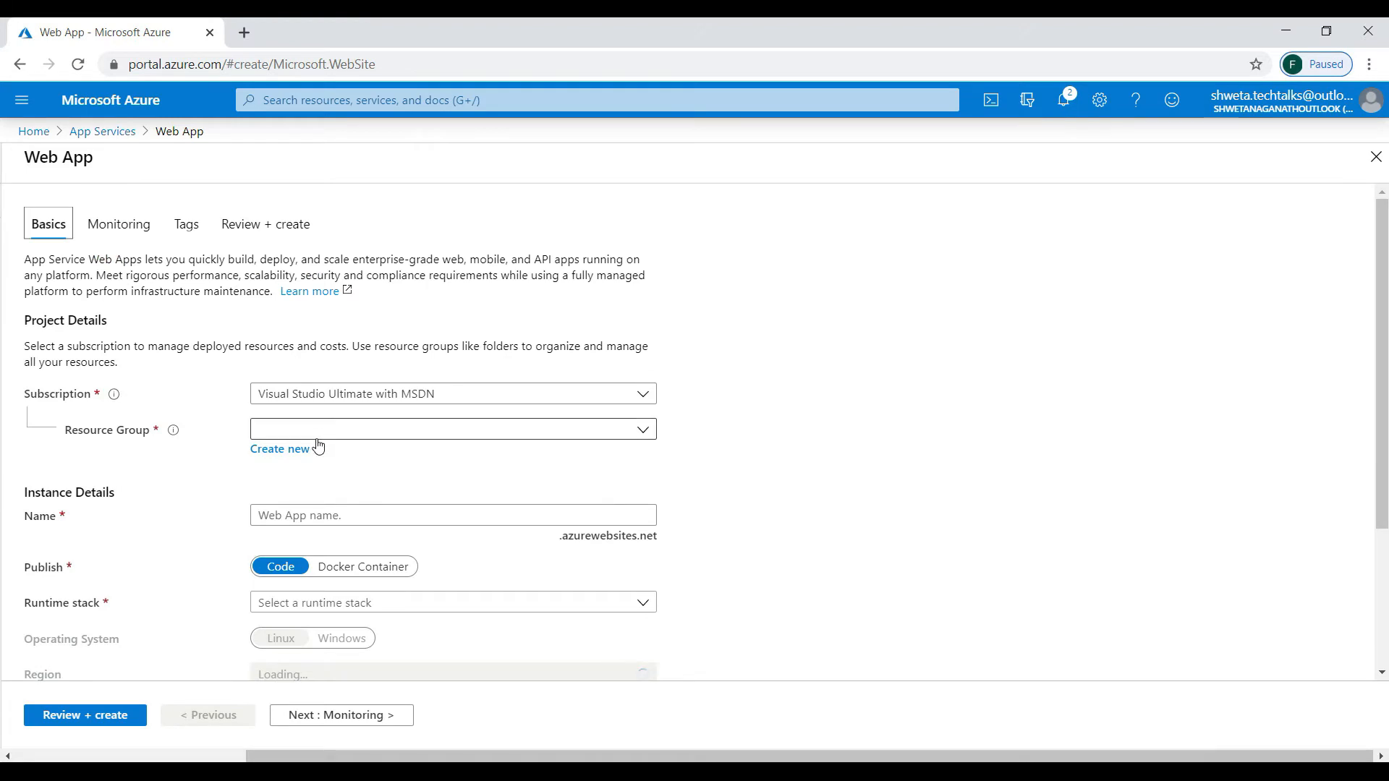
Assign the second web app to the existing resource group regionpairdemo-rg and name it aceazure1.
click(320, 432)
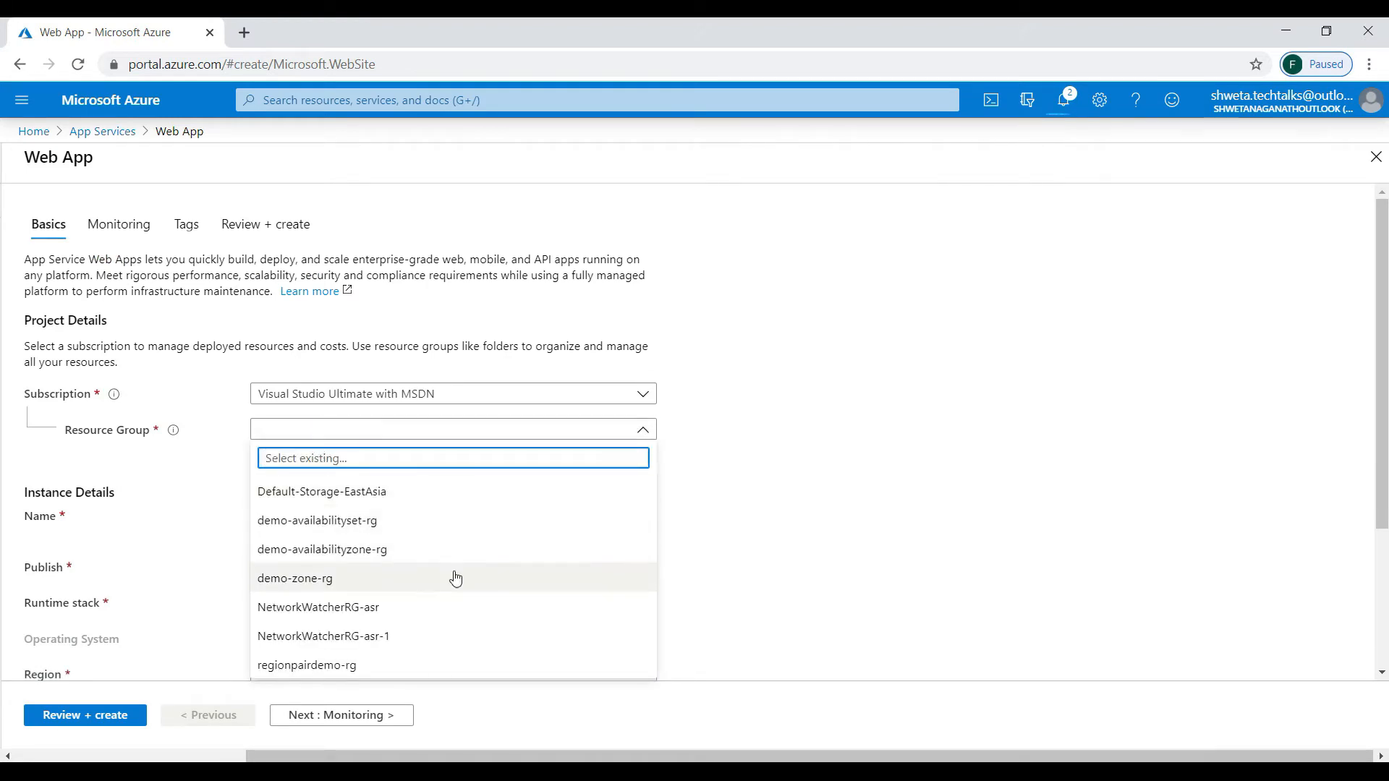
click(343, 669)
click(357, 515)
text(aceazure1)
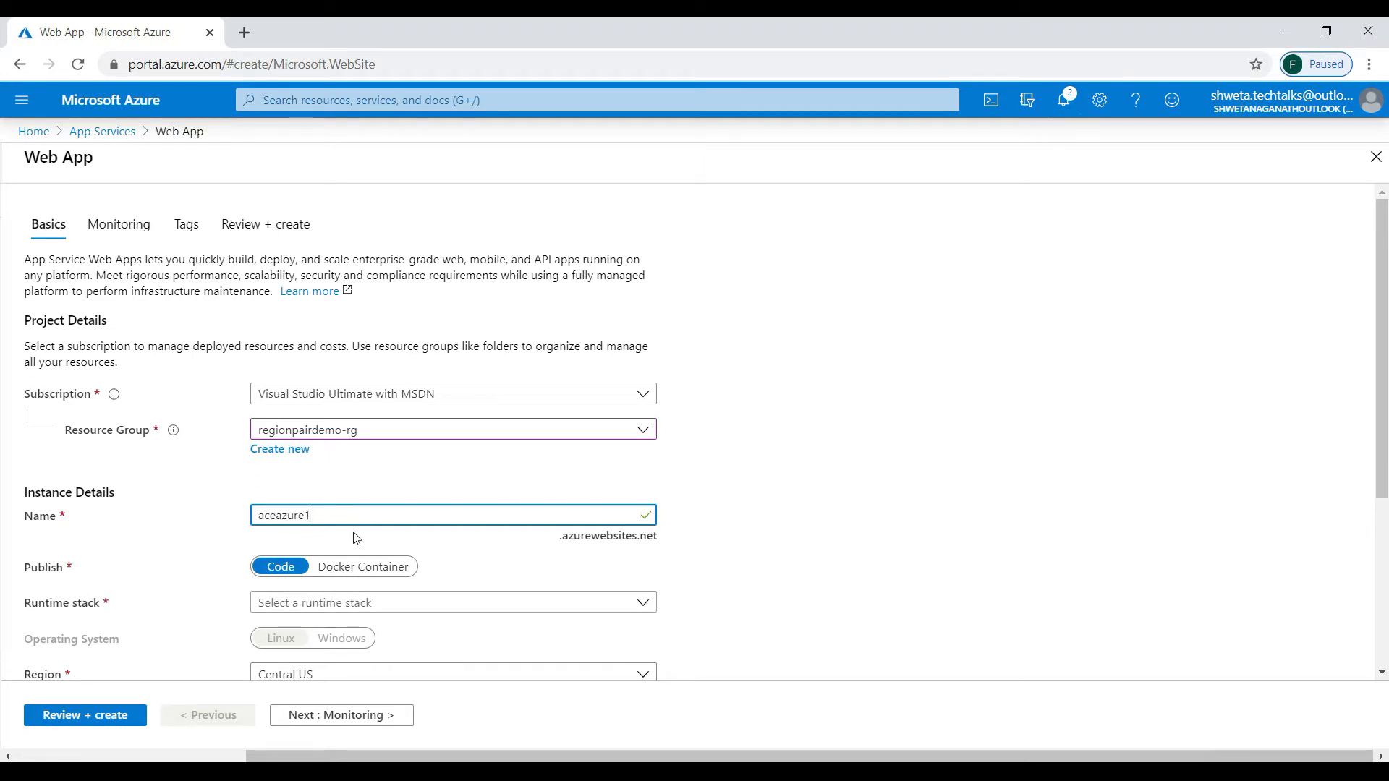
Set the runtime stack of aceazure1 to ASP.NET V4.7 and its region to West US.
click(343, 607)
click(357, 282)
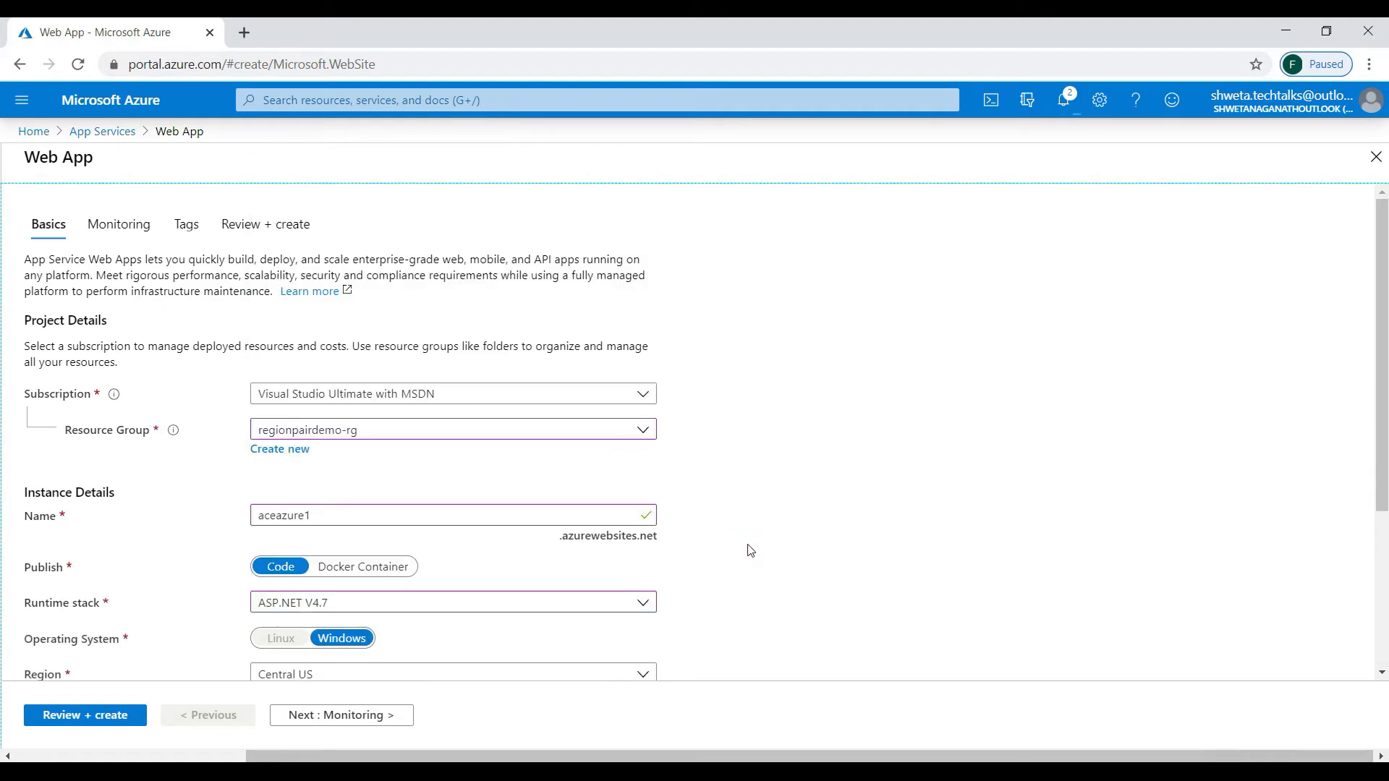
scroll(751, 551, down, 4)
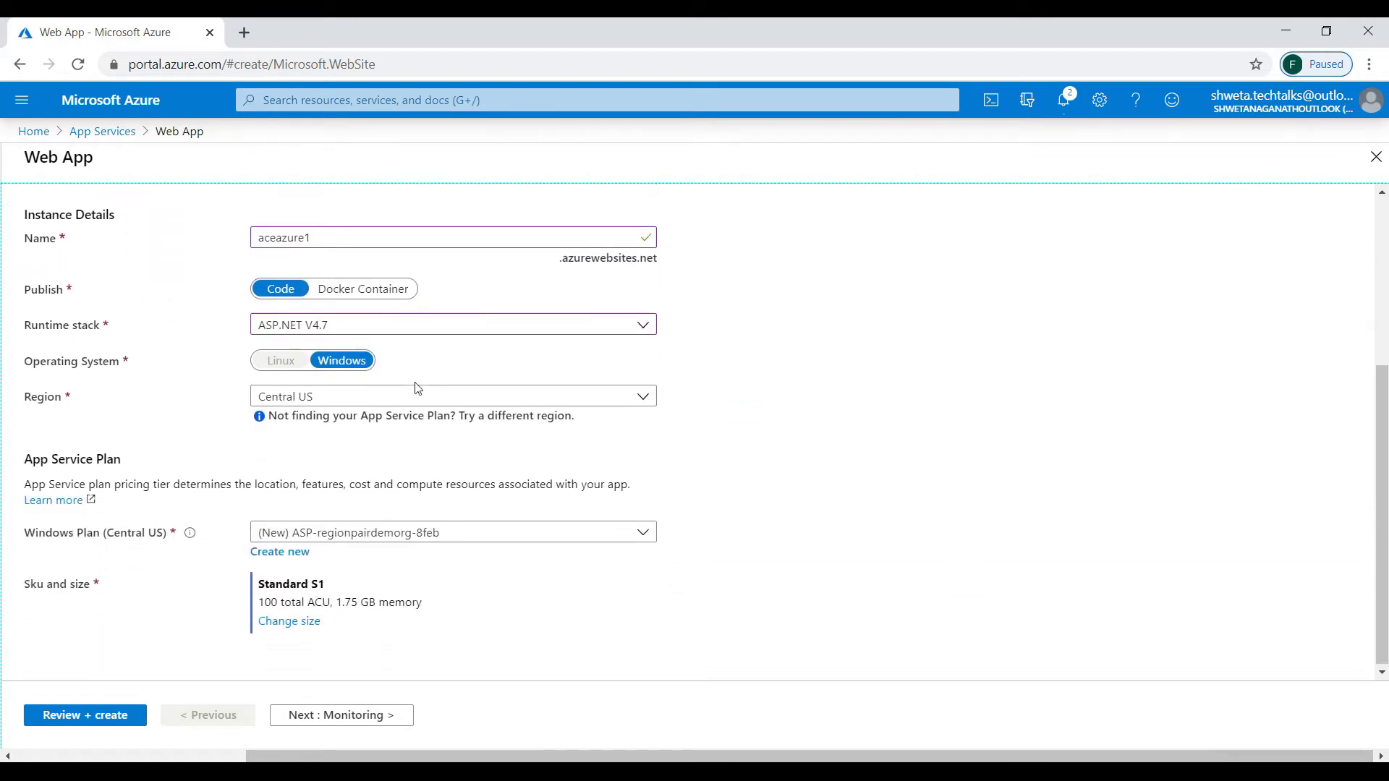
click(412, 402)
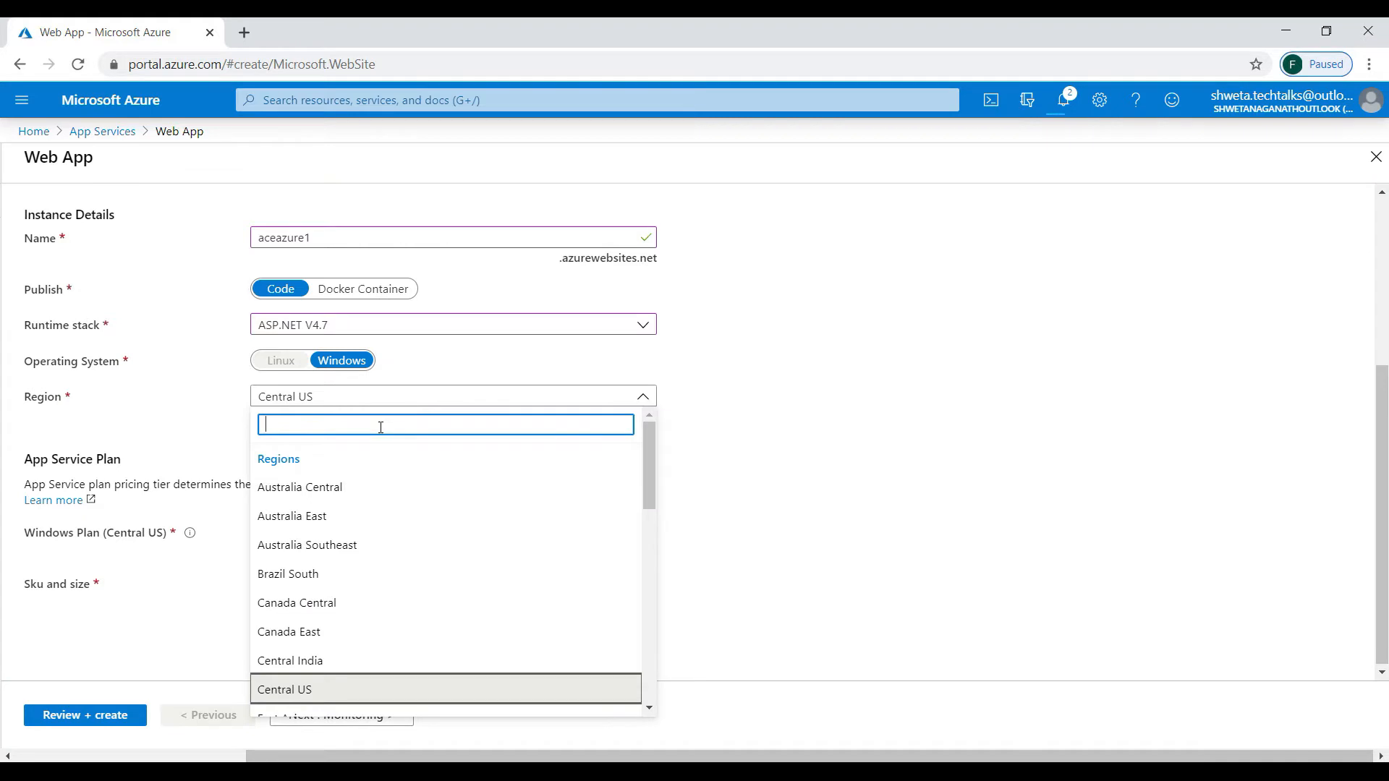
text(west)
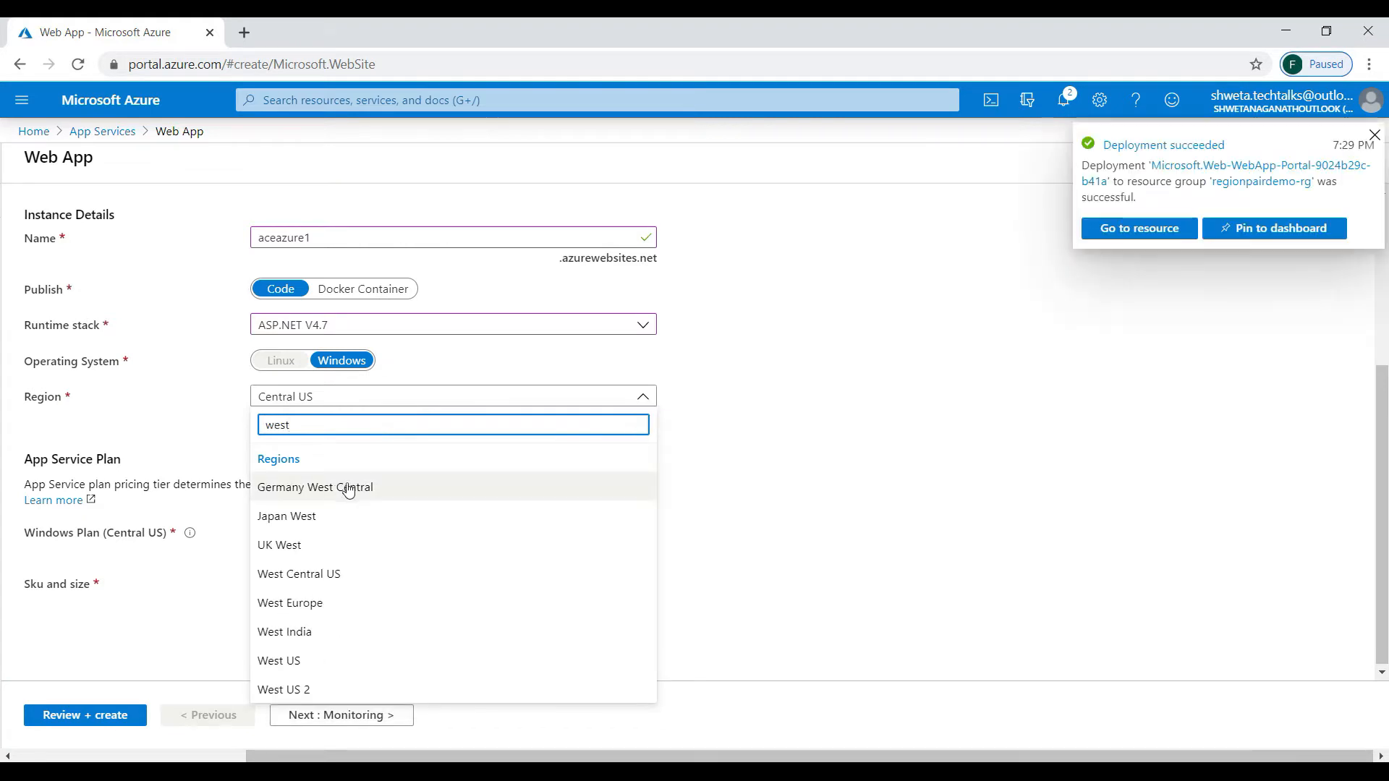
click(294, 660)
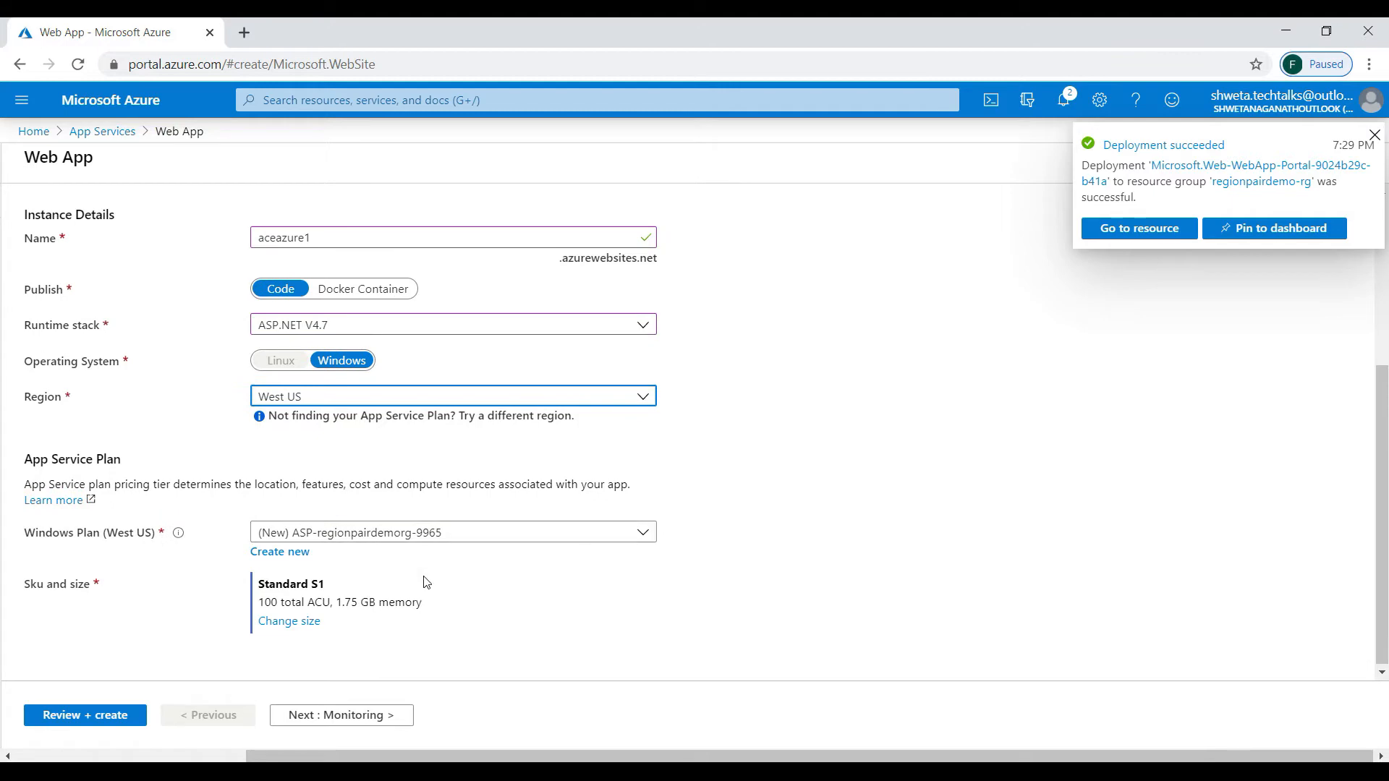
Change the West US App Service plan's size to the Dev / Test F1 free tier.
click(289, 621)
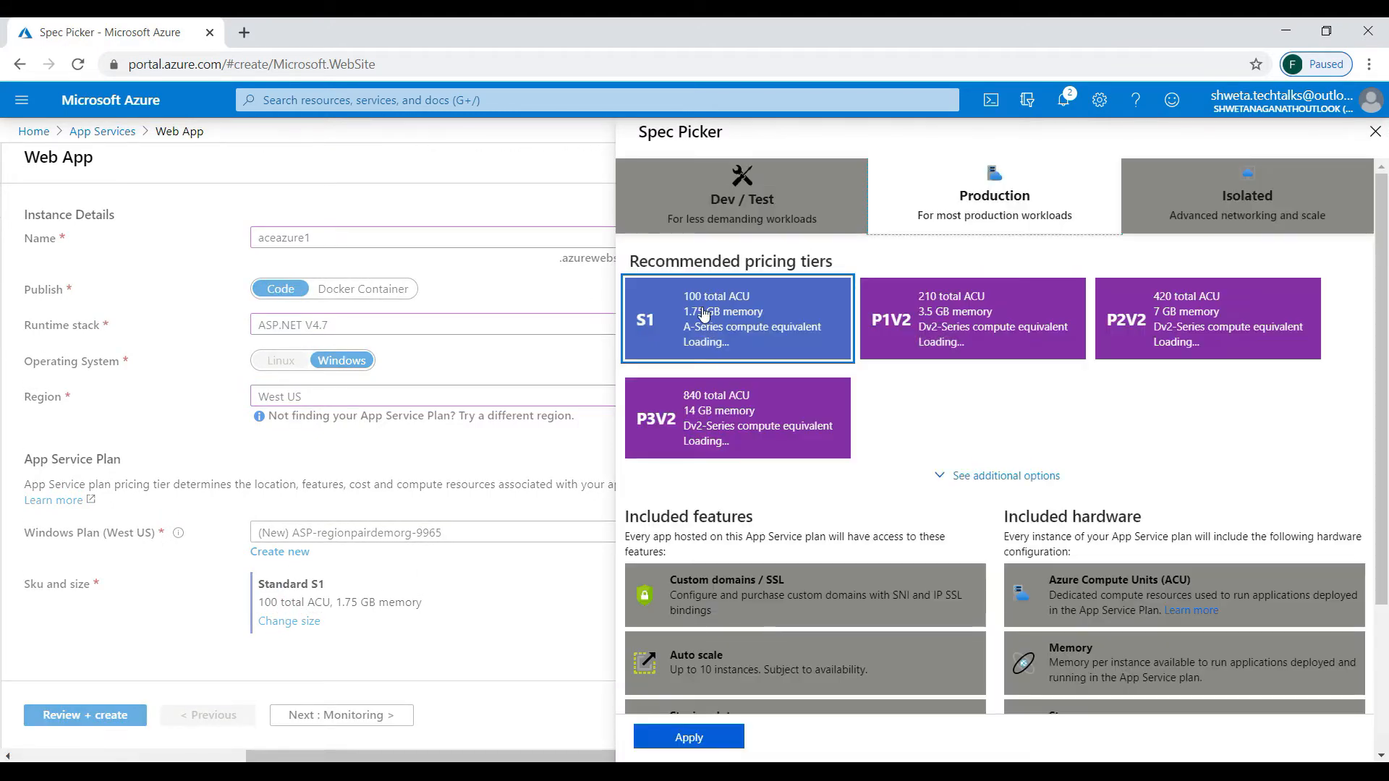
click(745, 189)
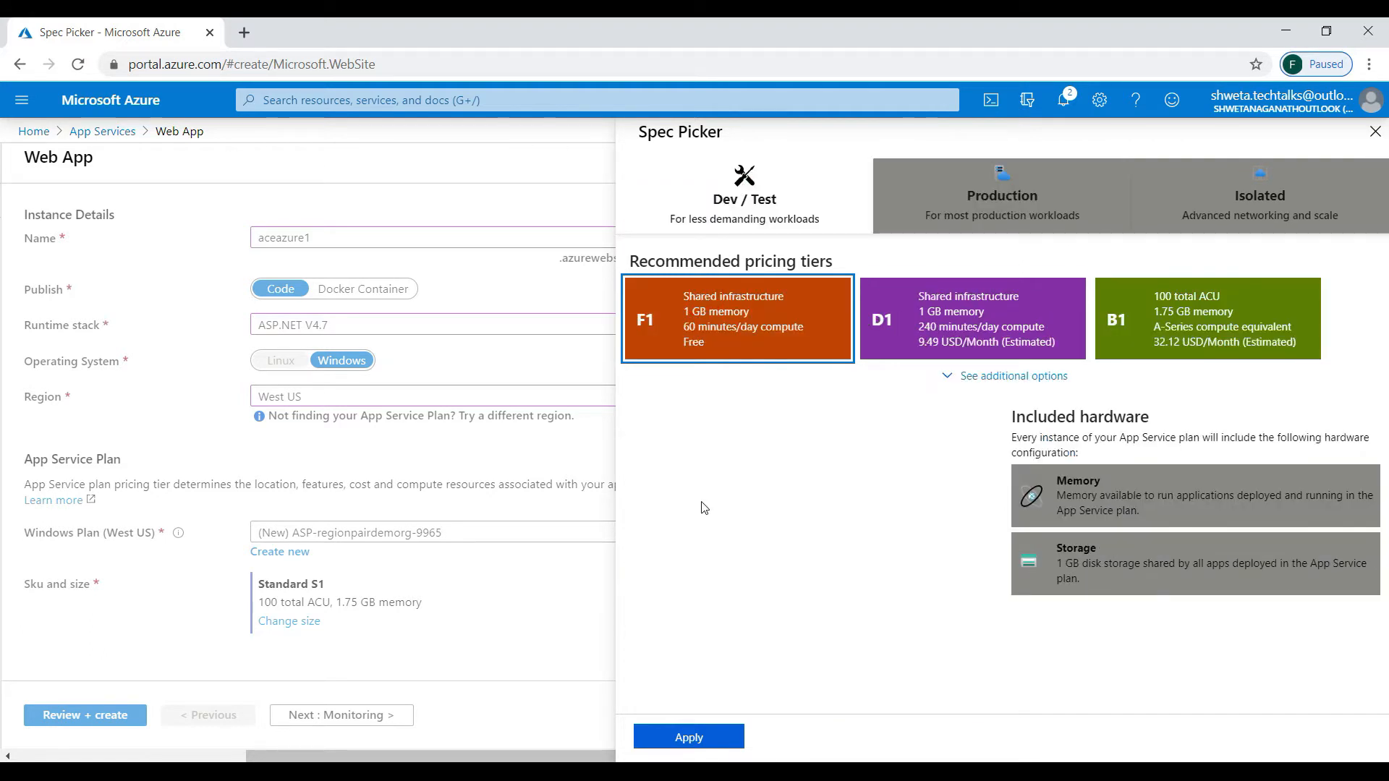
click(669, 738)
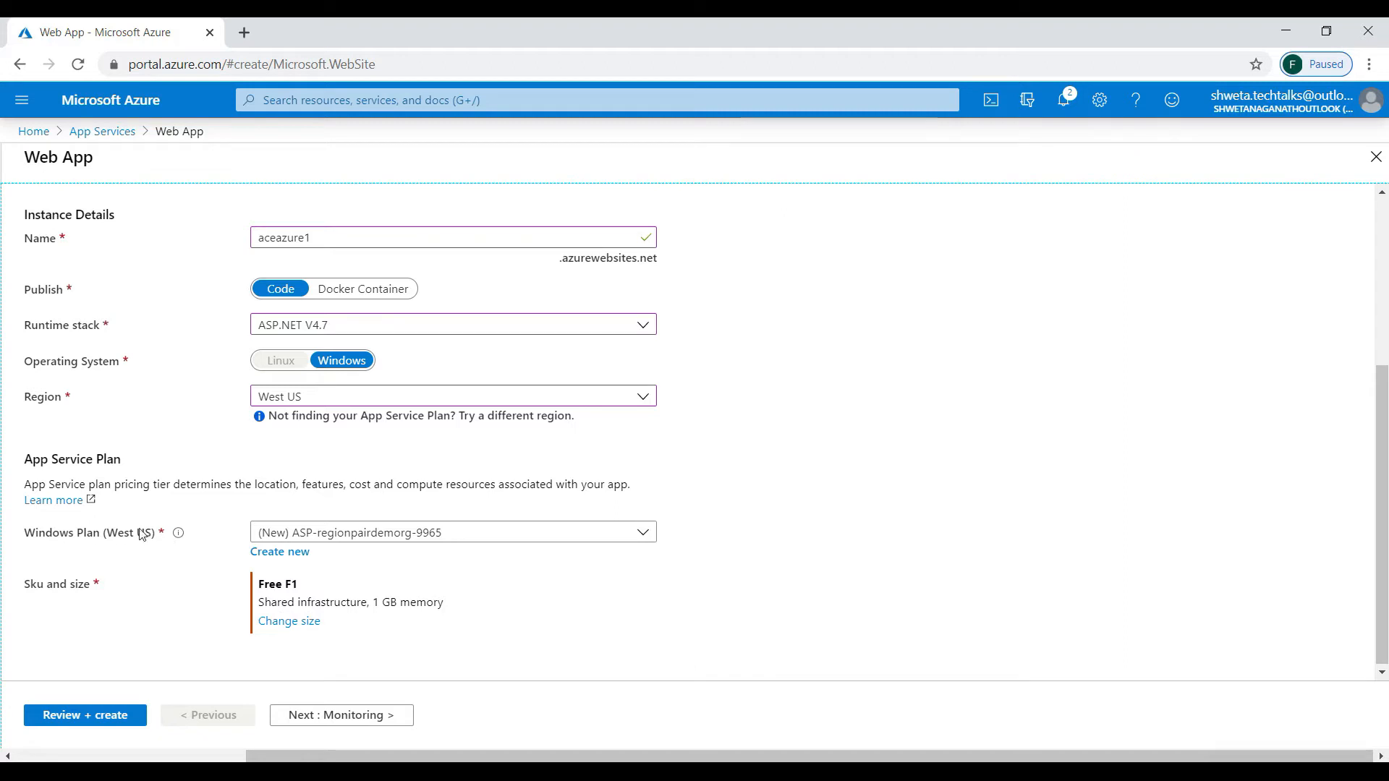
Turn off Application Insights for aceazure1, then review and create the web app.
click(313, 716)
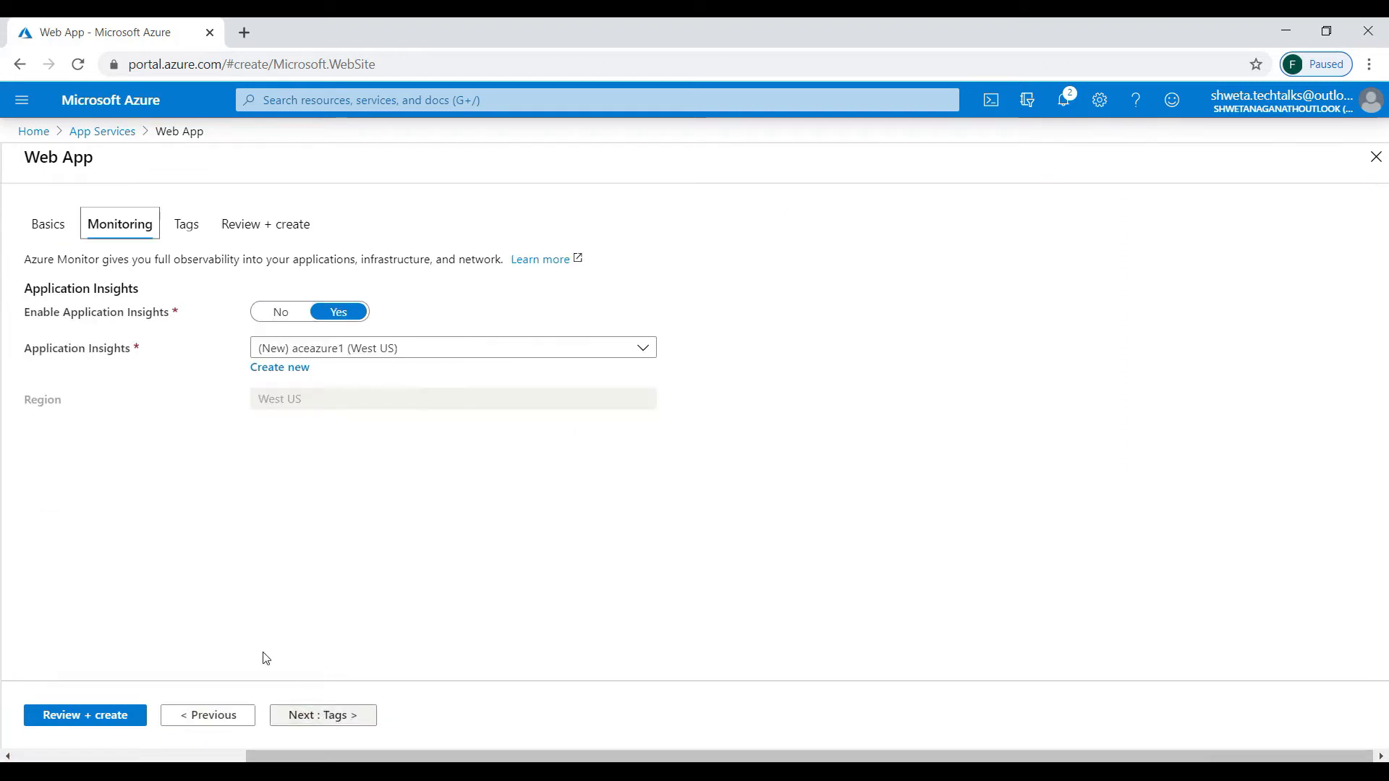
click(280, 312)
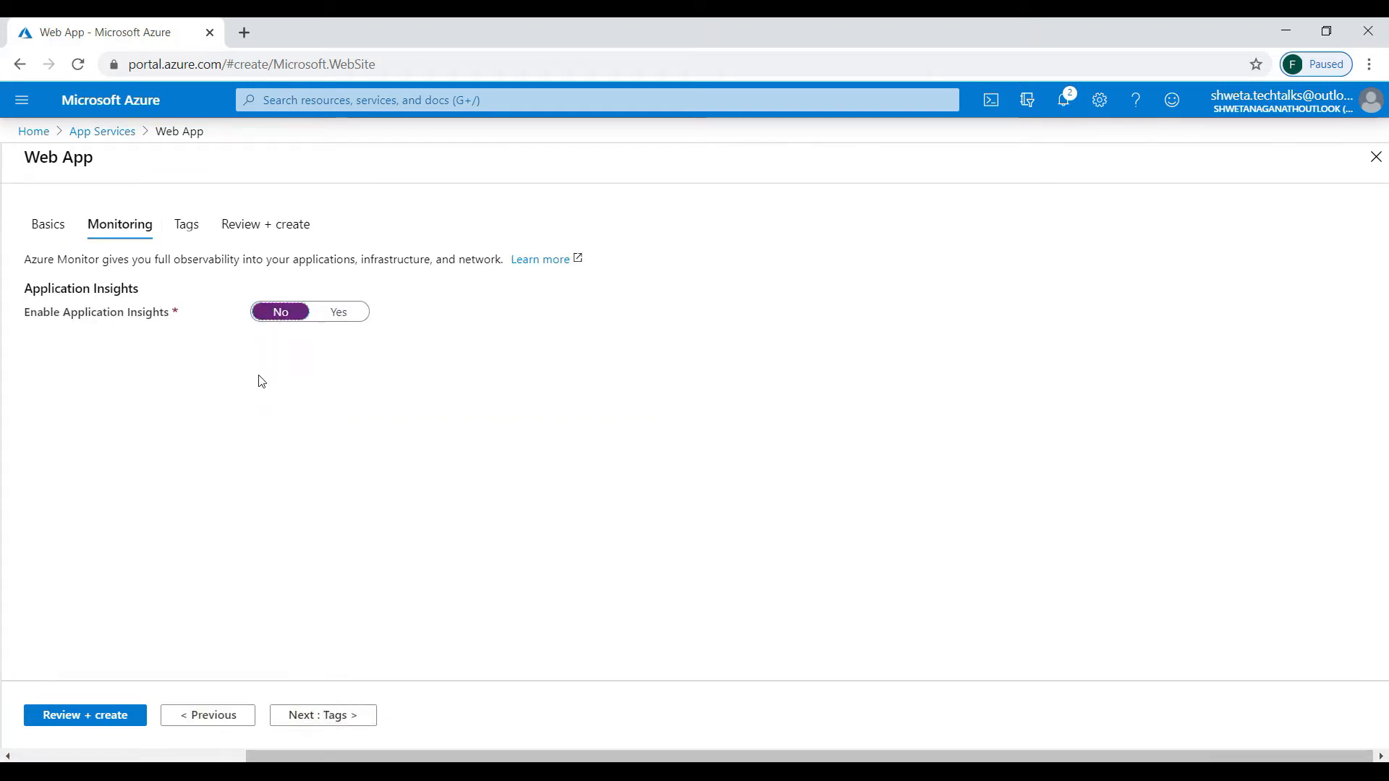
click(102, 723)
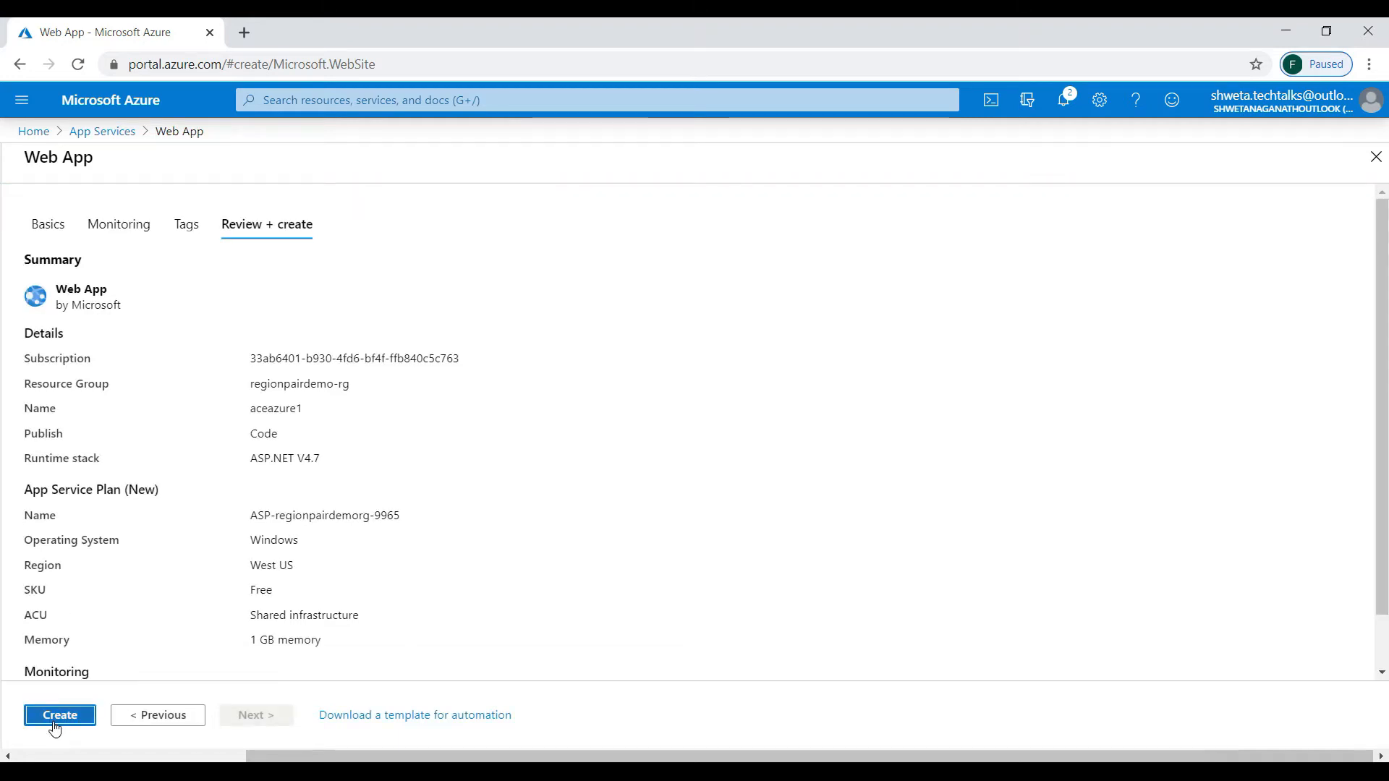
click(48, 721)
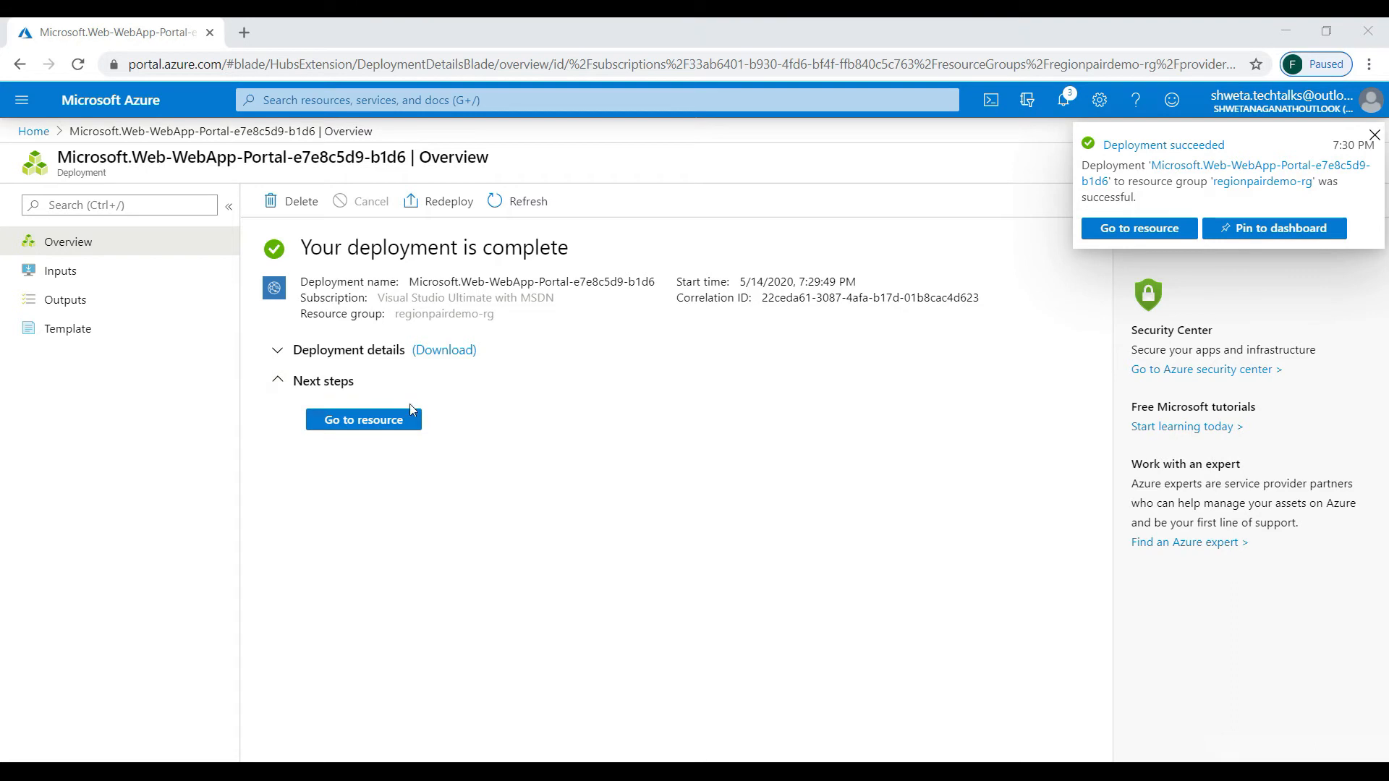
Inspect the deployed aceazure1 overview, then open the aceazure overview from App Services to check its location.
click(332, 422)
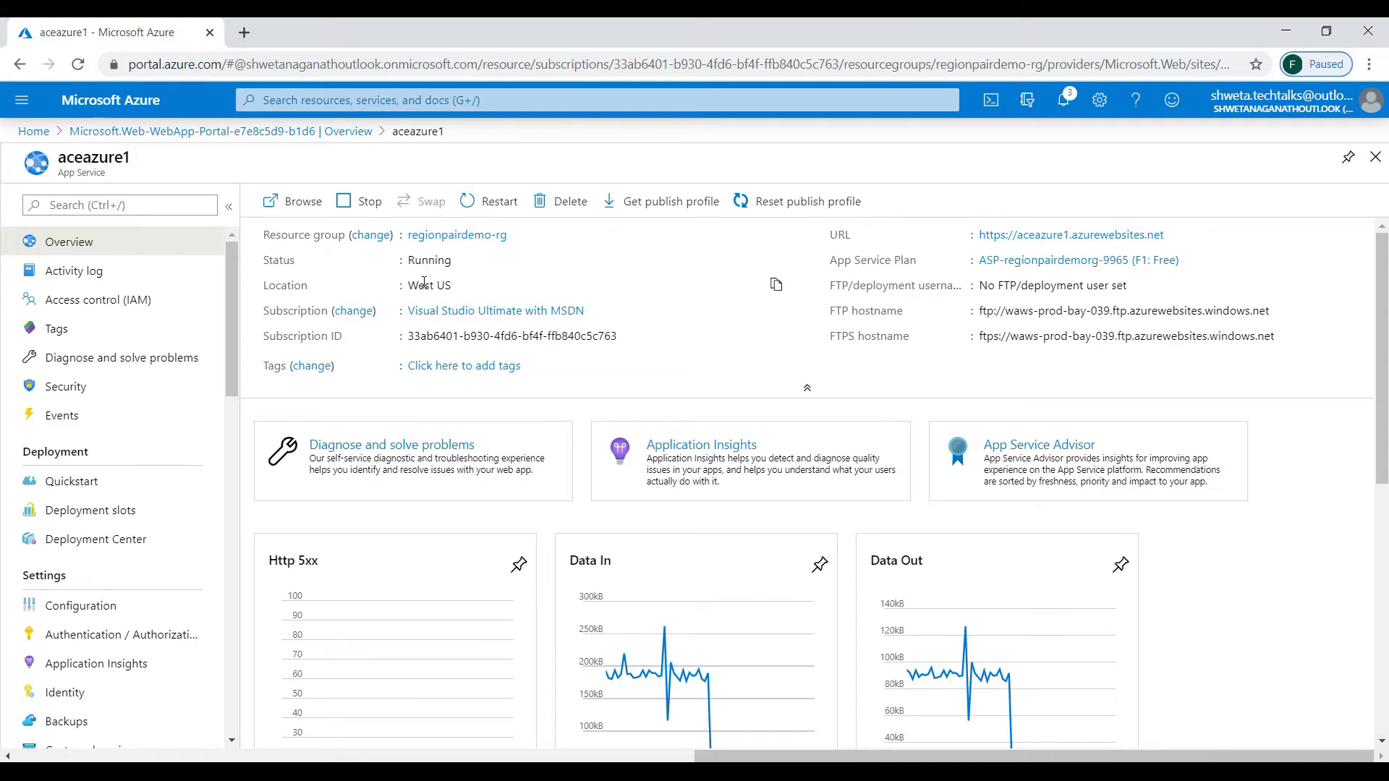
click(41, 133)
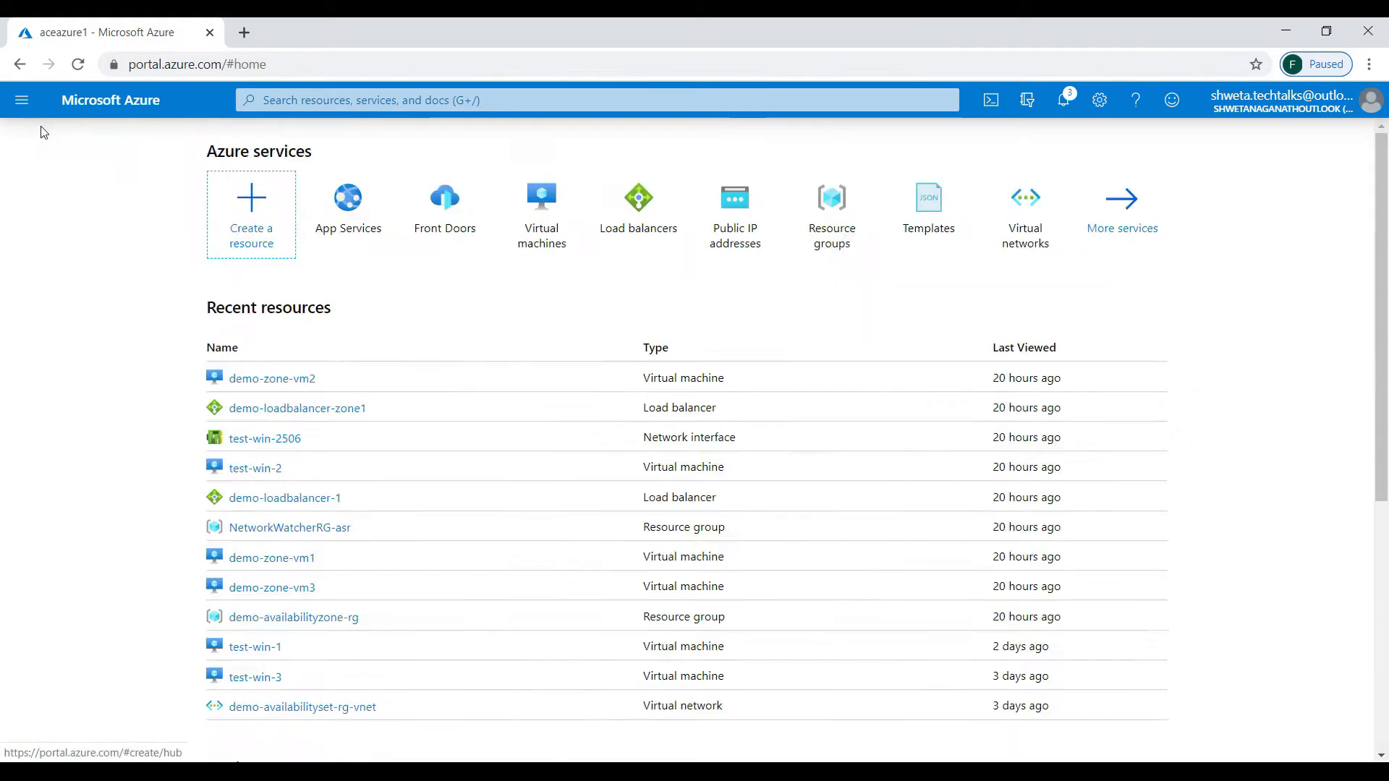
click(335, 208)
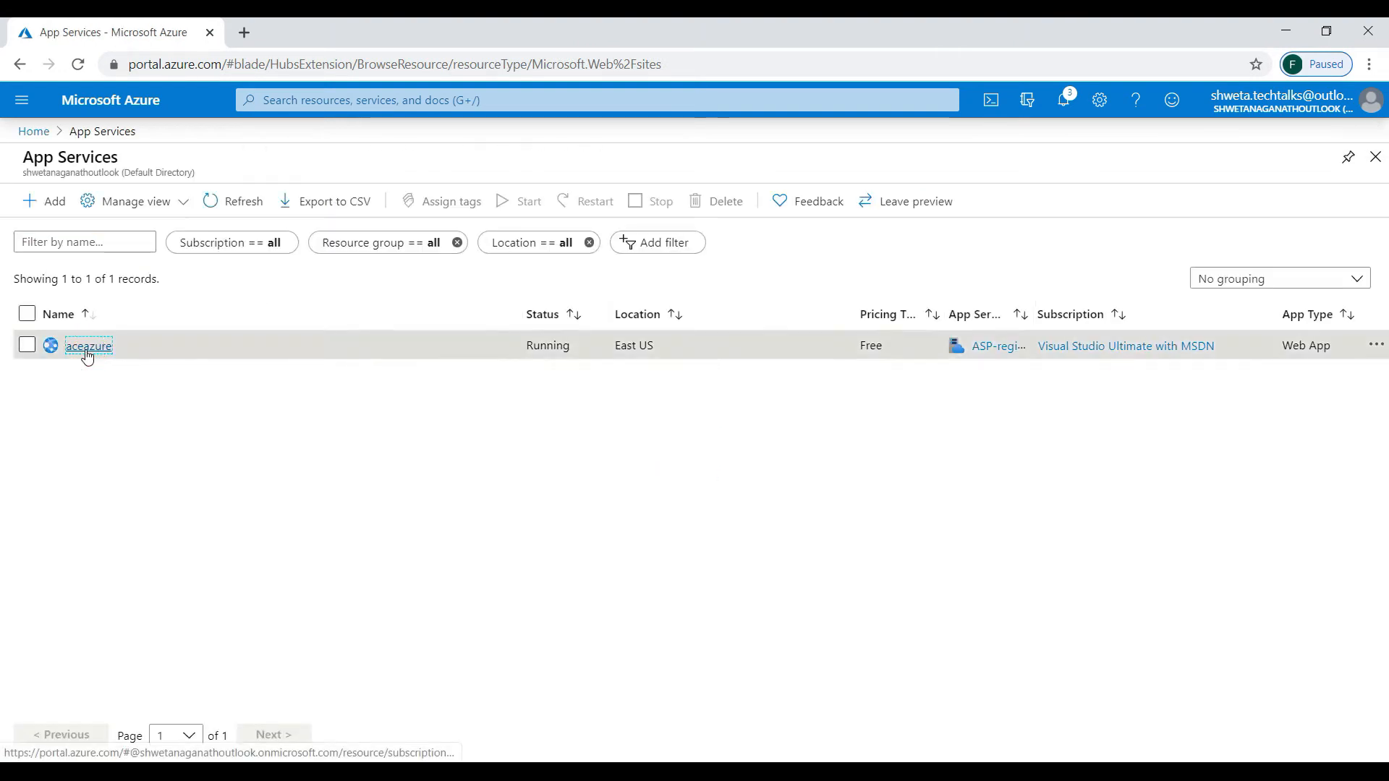
click(84, 346)
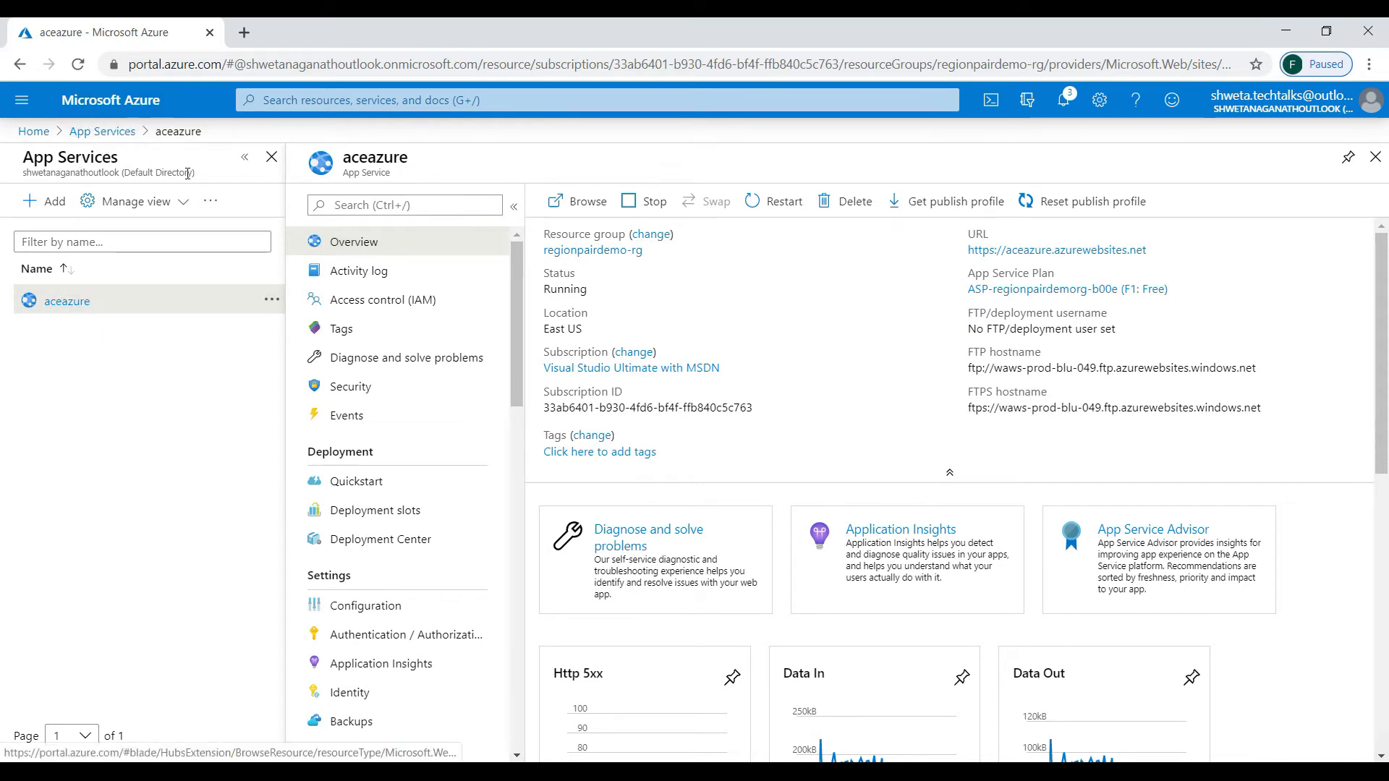
Return to the full App Services list and refresh it to check for both web apps.
click(210, 200)
click(238, 232)
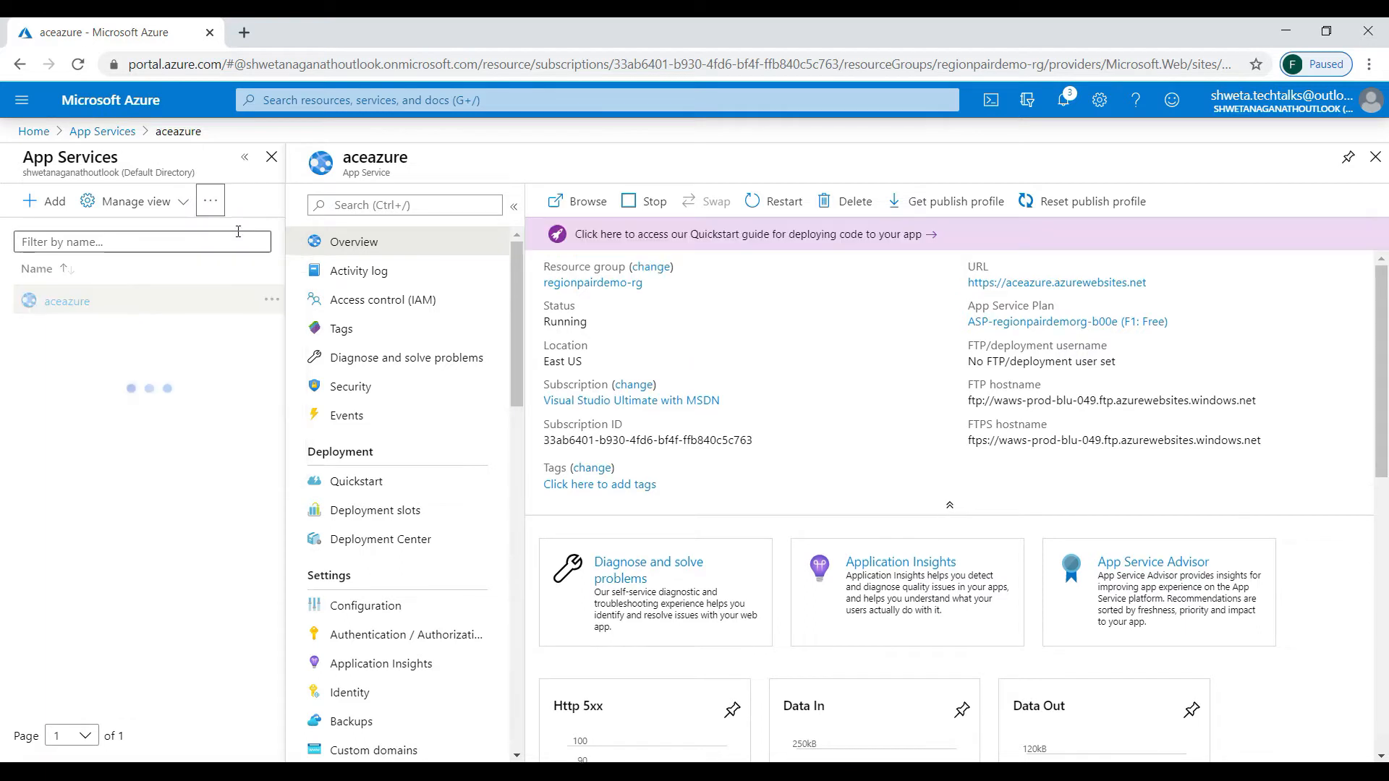
click(212, 194)
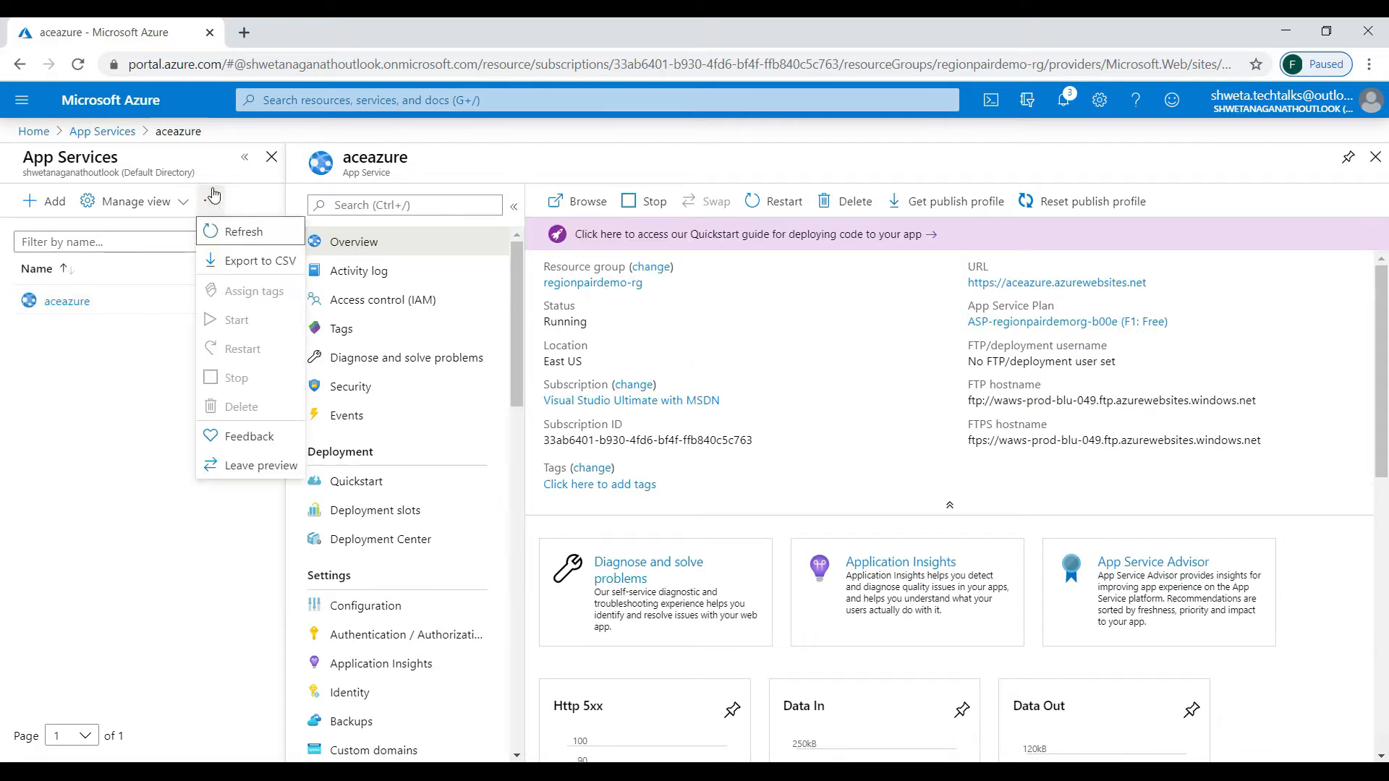
click(251, 237)
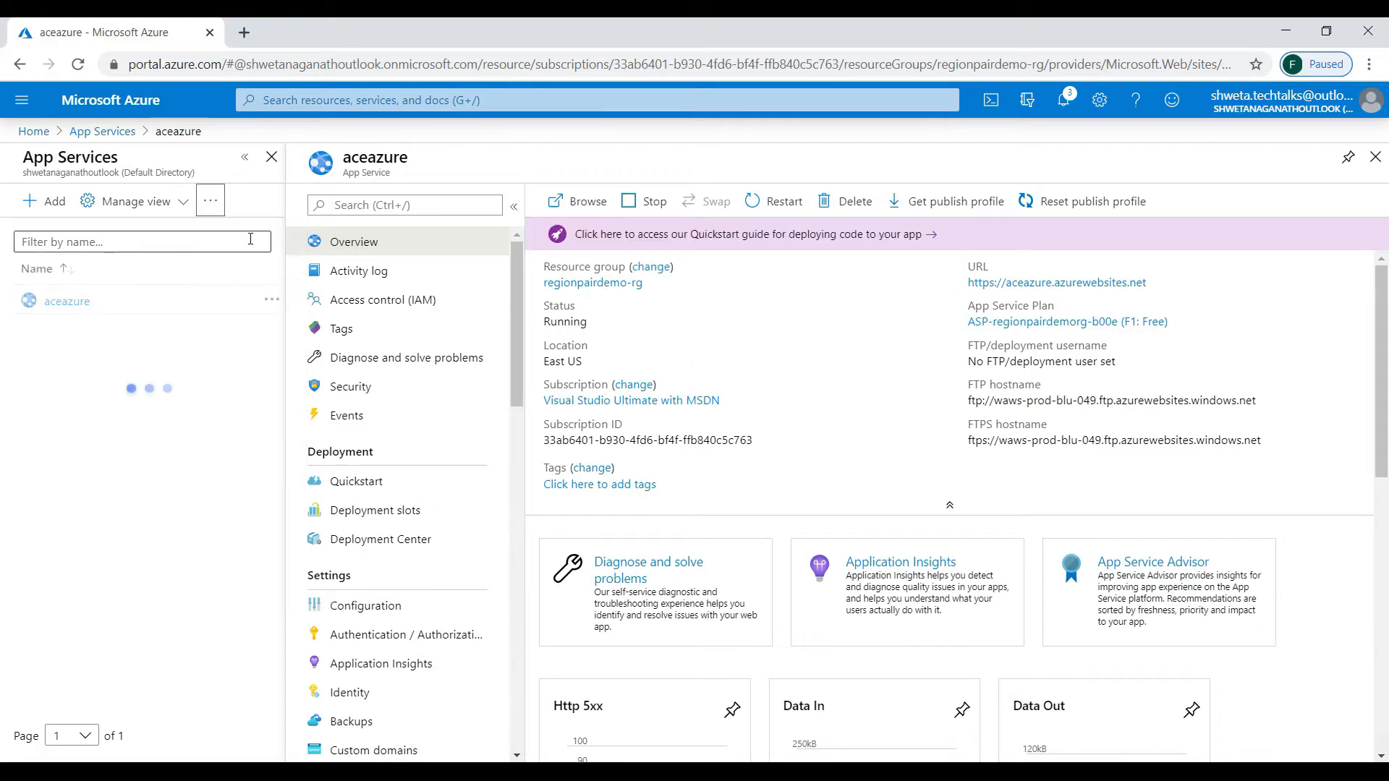
click(111, 130)
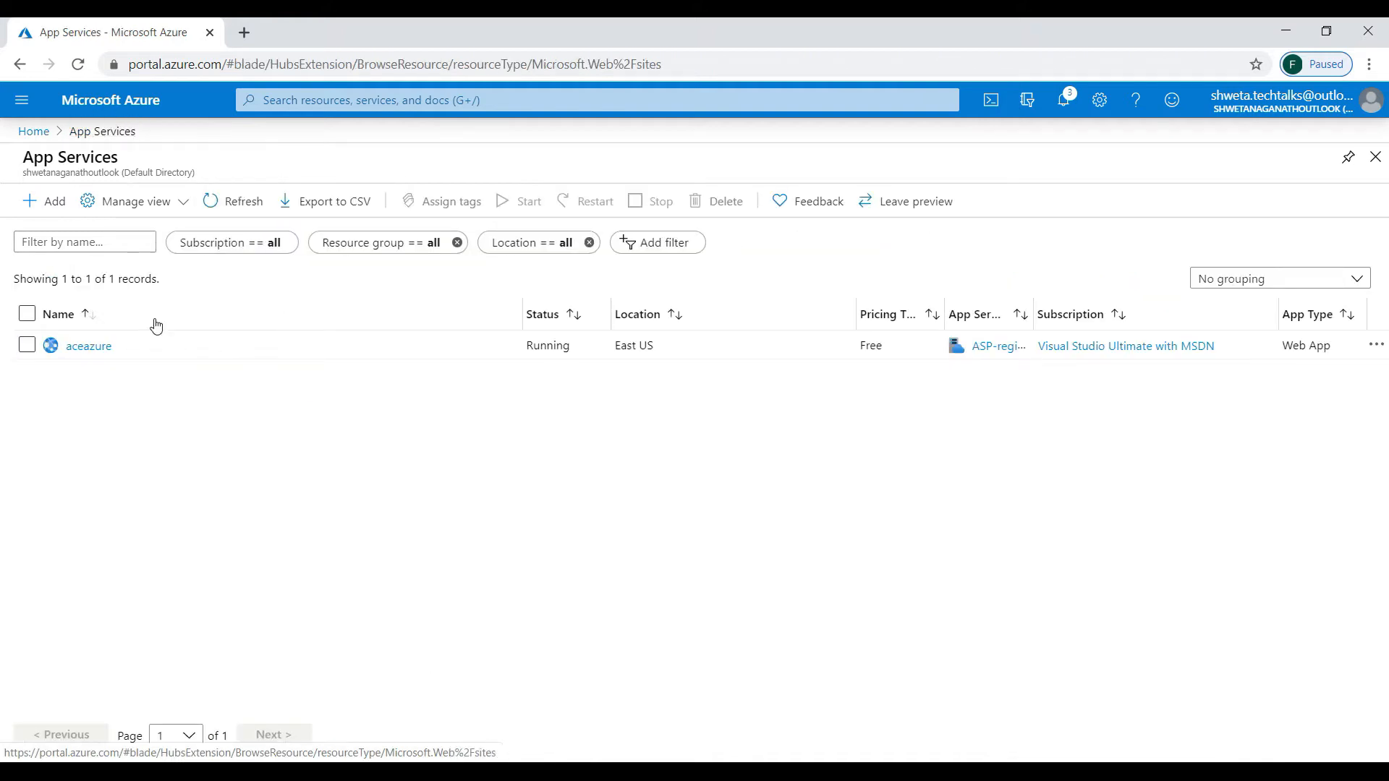
click(246, 204)
click(247, 206)
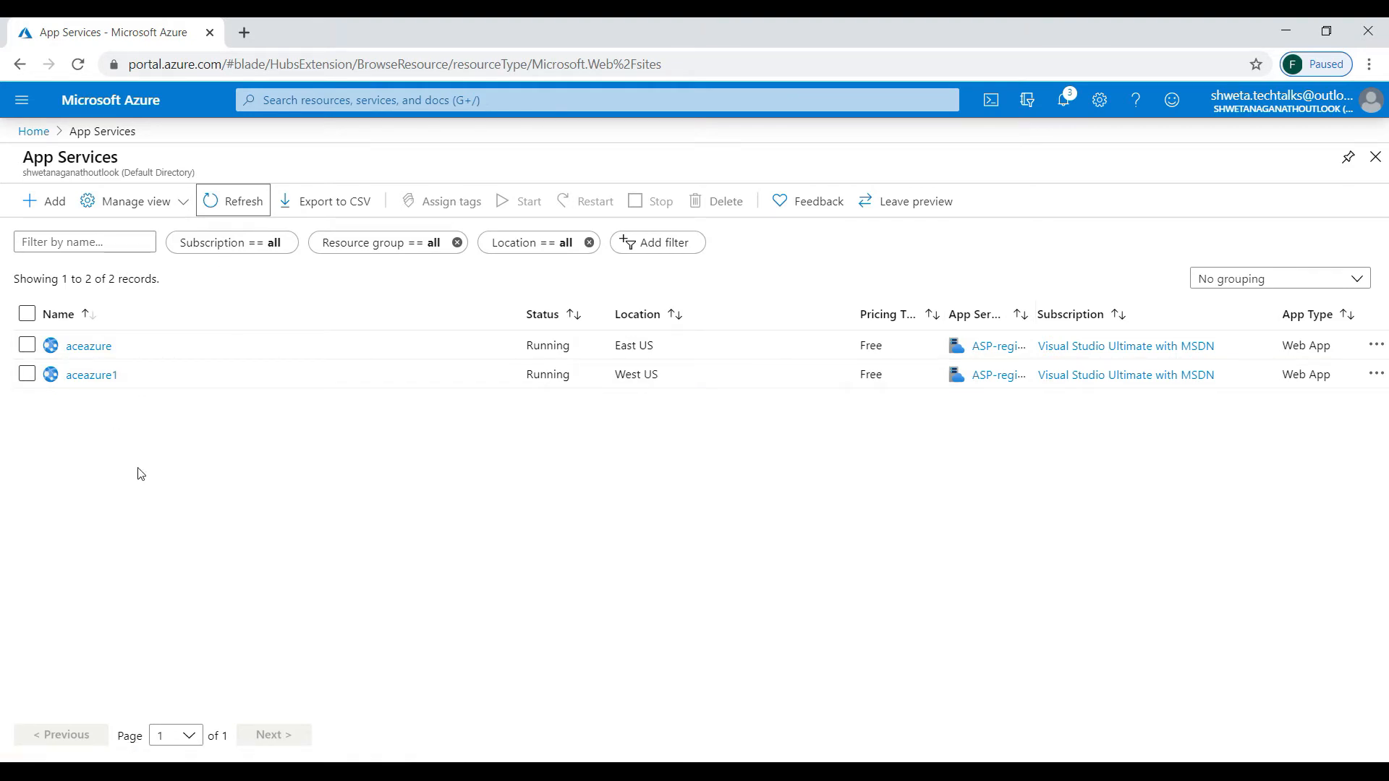
Search the portal for "front door", open the Front Doors service and start creating a Front Door.
click(334, 93)
text(front door)
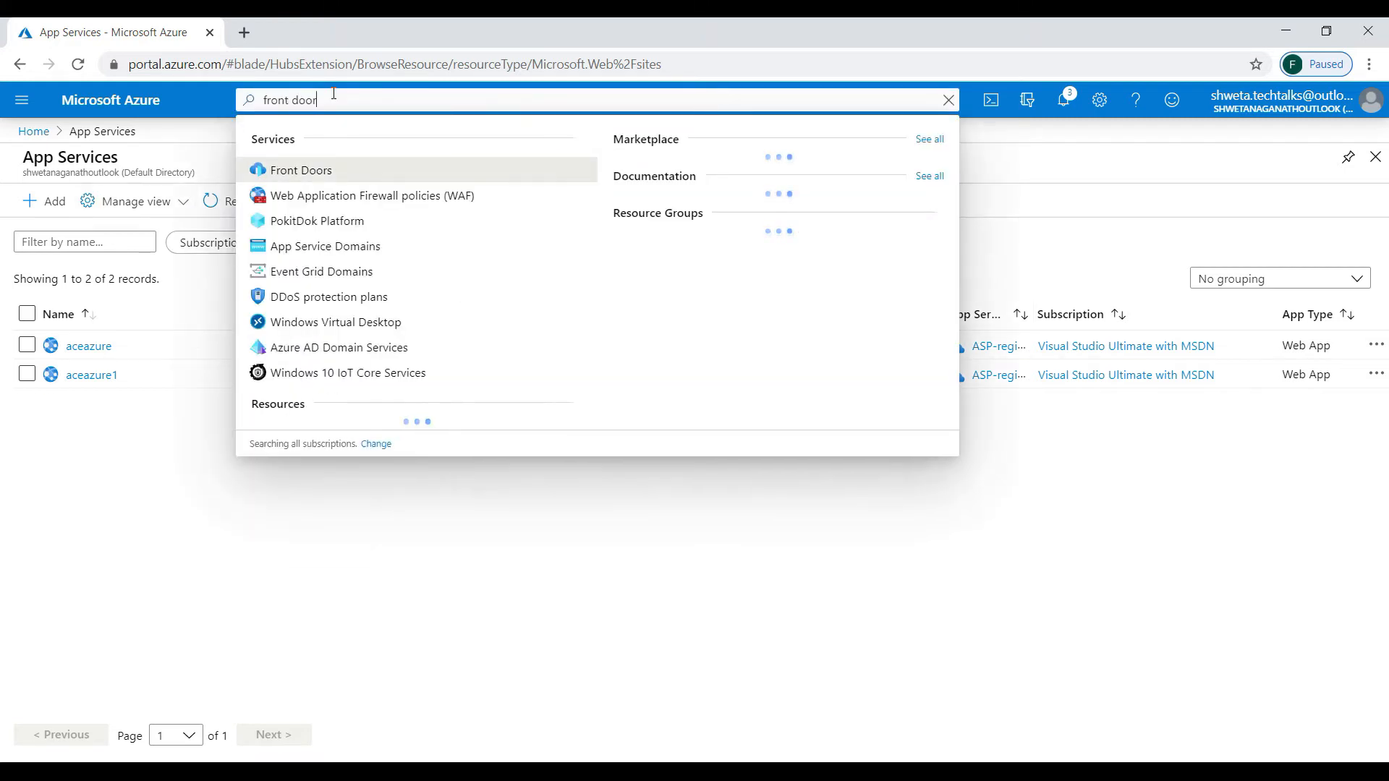
click(328, 170)
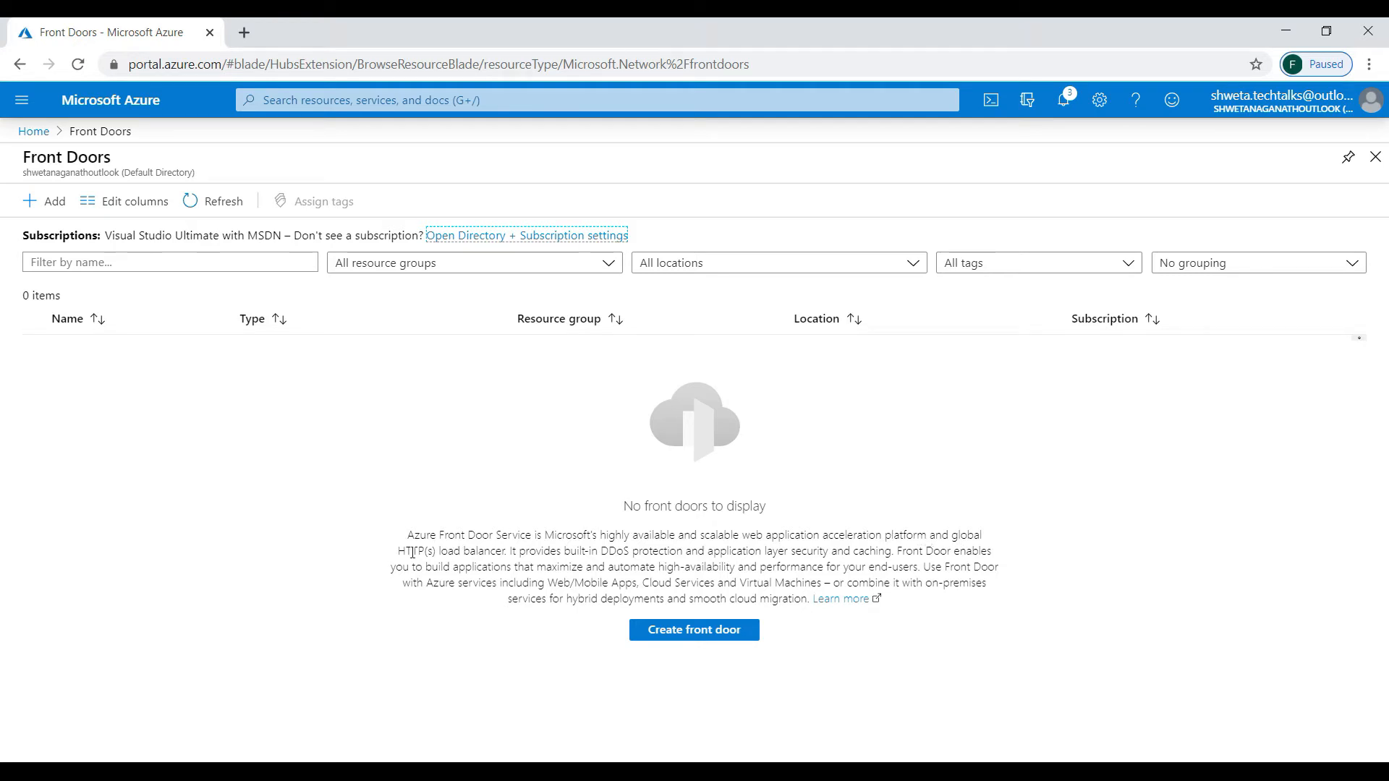
click(677, 638)
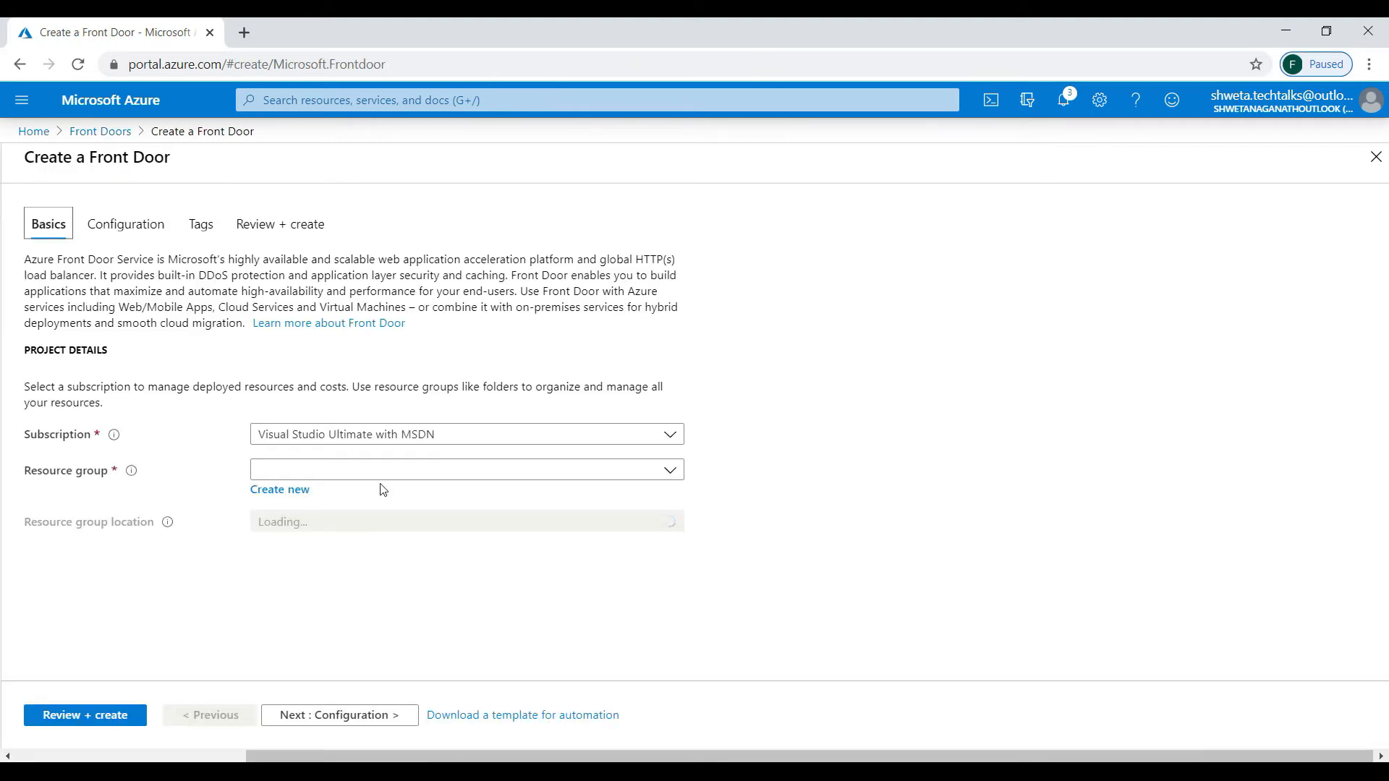
Assign the Front Door to the existing resource group regionpairdemo-rg and proceed to its configuration.
click(280, 472)
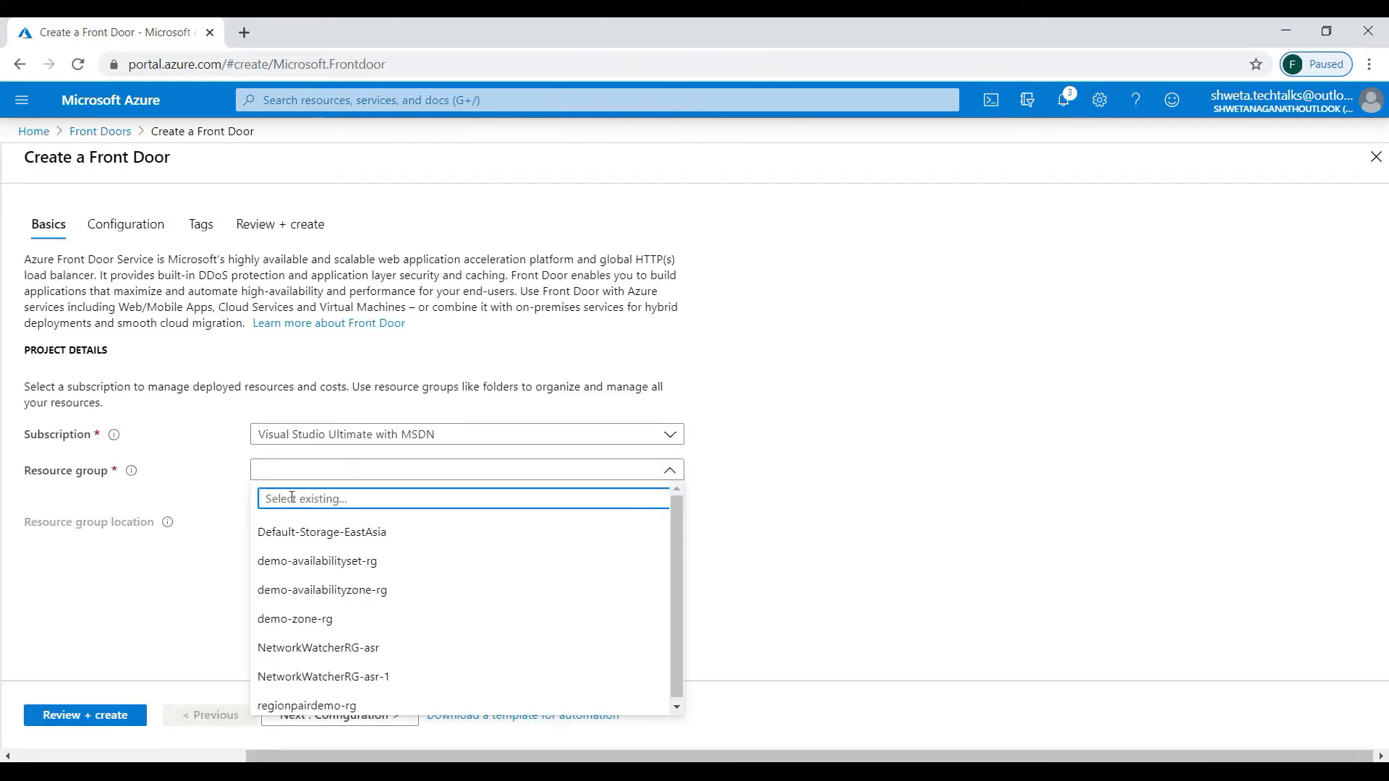
click(357, 705)
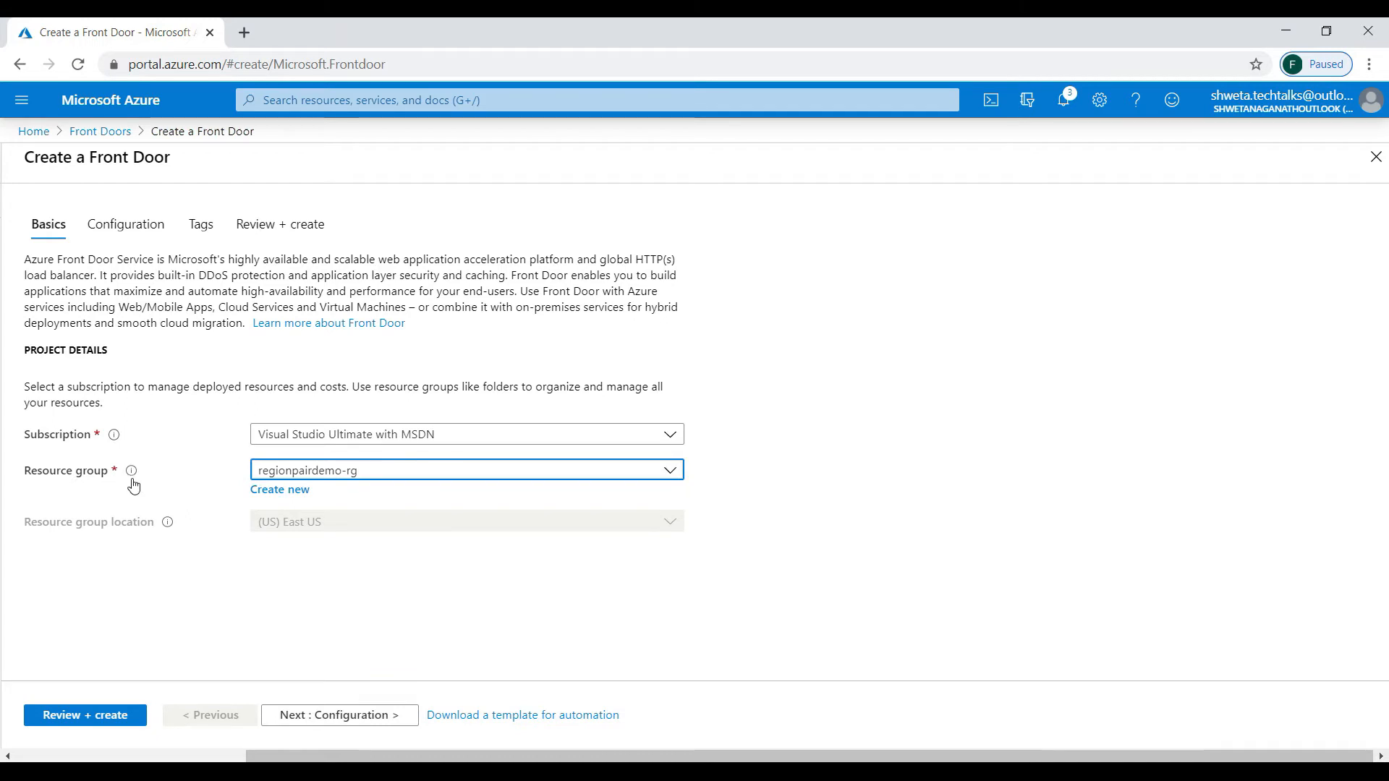
click(323, 722)
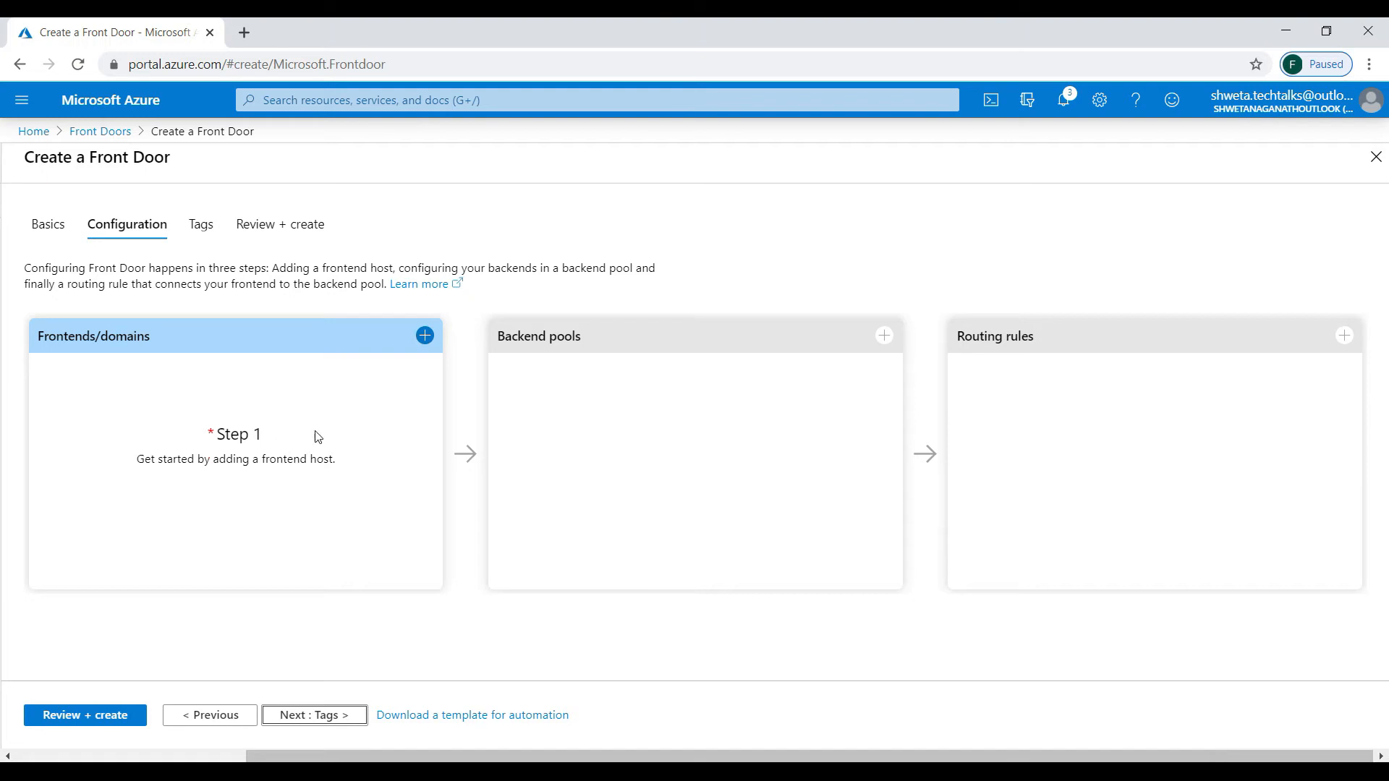
Add a frontend host named aceazureprod to the Front Door, leaving session affinity and the web application firewall disabled.
click(425, 336)
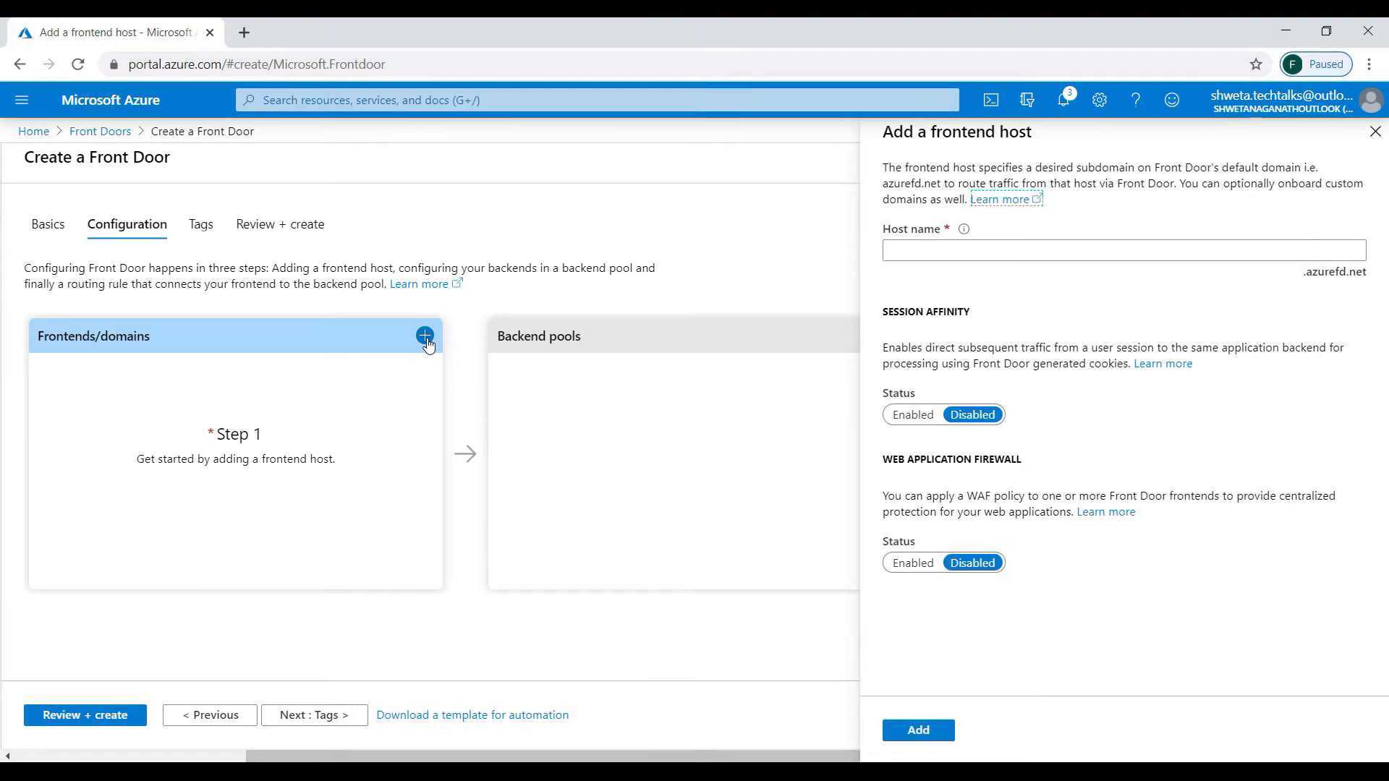
click(1012, 246)
text(aceazure)
text(main)
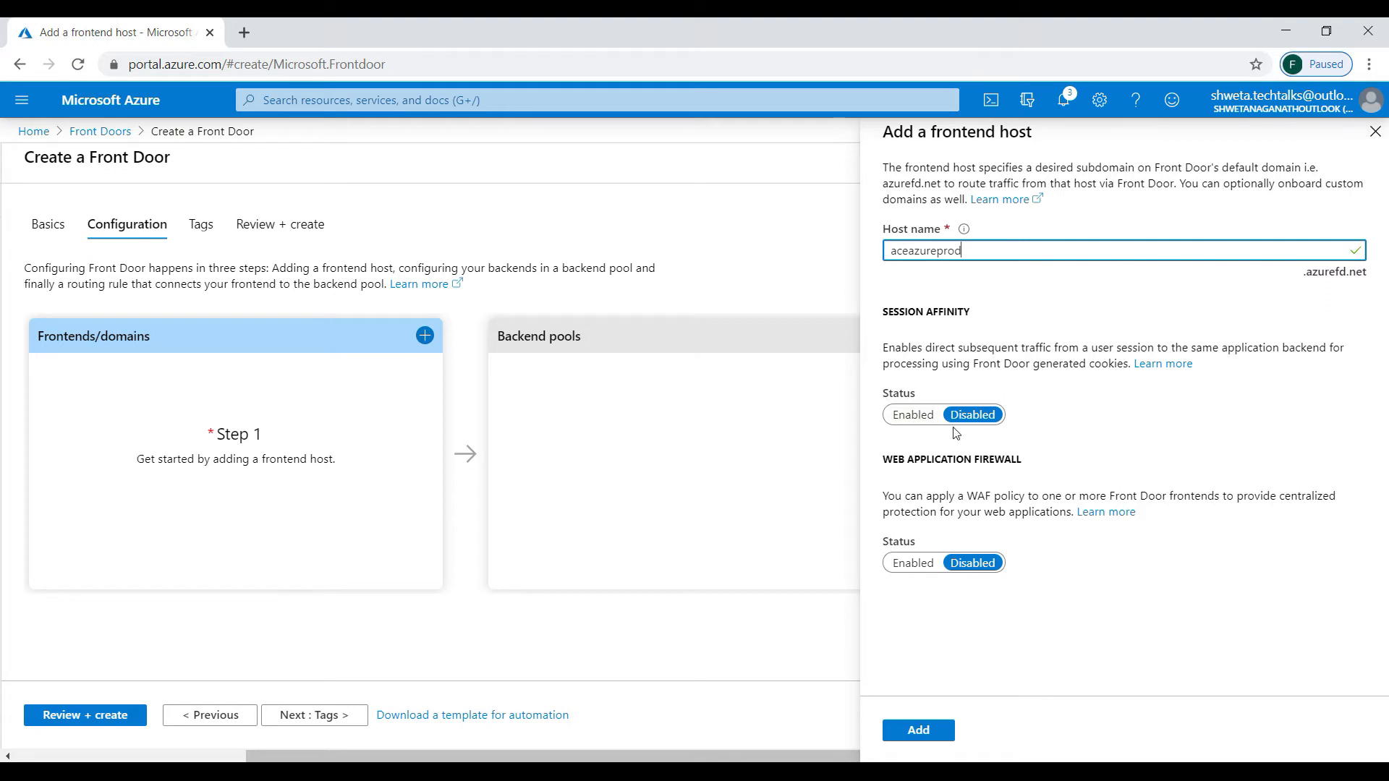
click(921, 732)
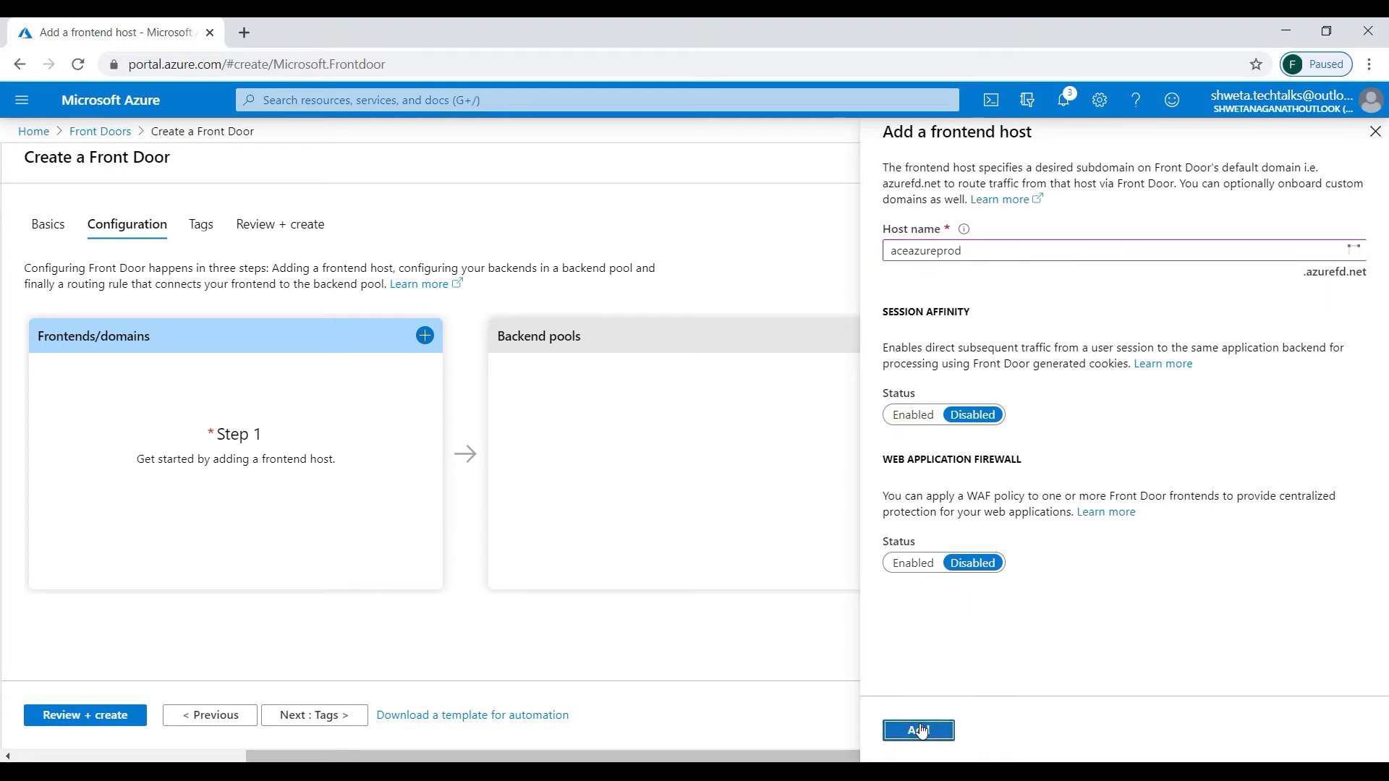
click(906, 731)
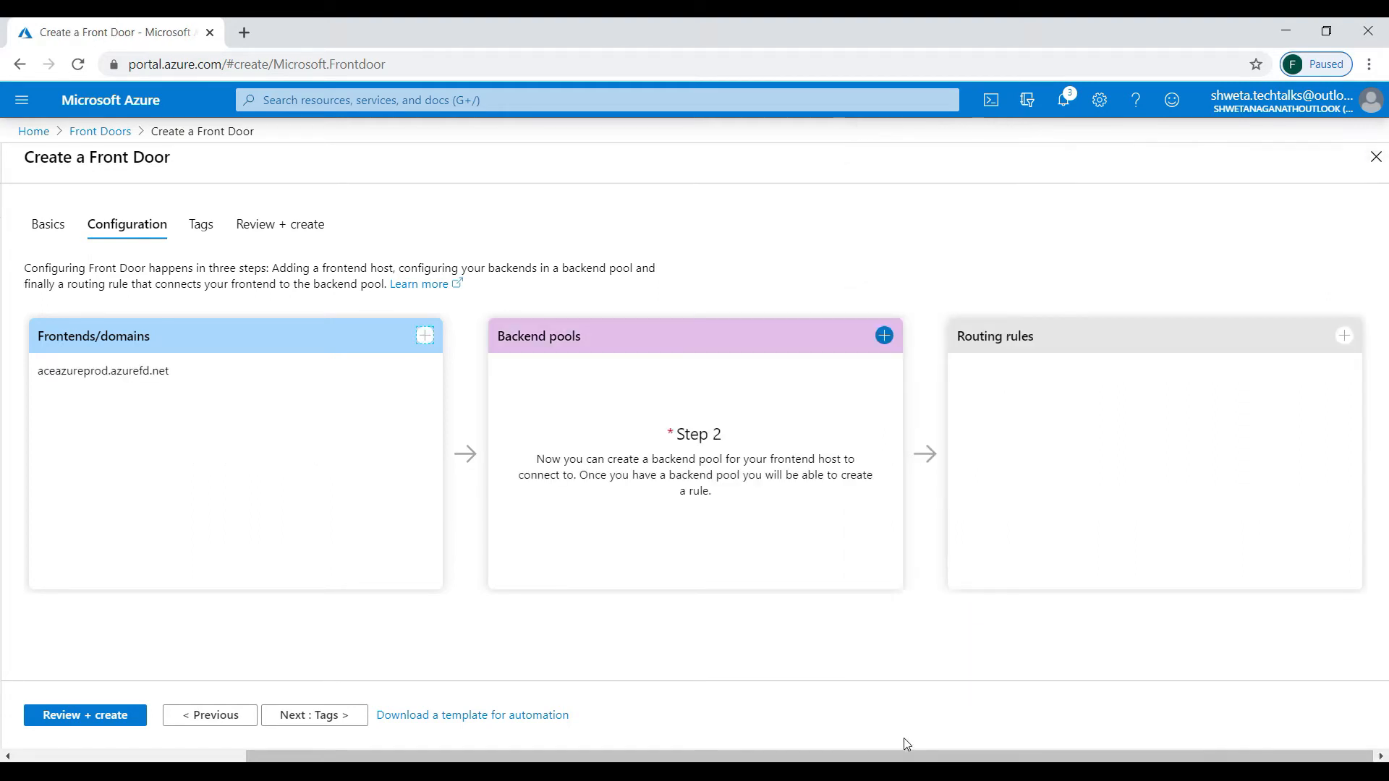
Start a new backend pool for the Front Door and name it backendpool.
click(884, 338)
click(1014, 235)
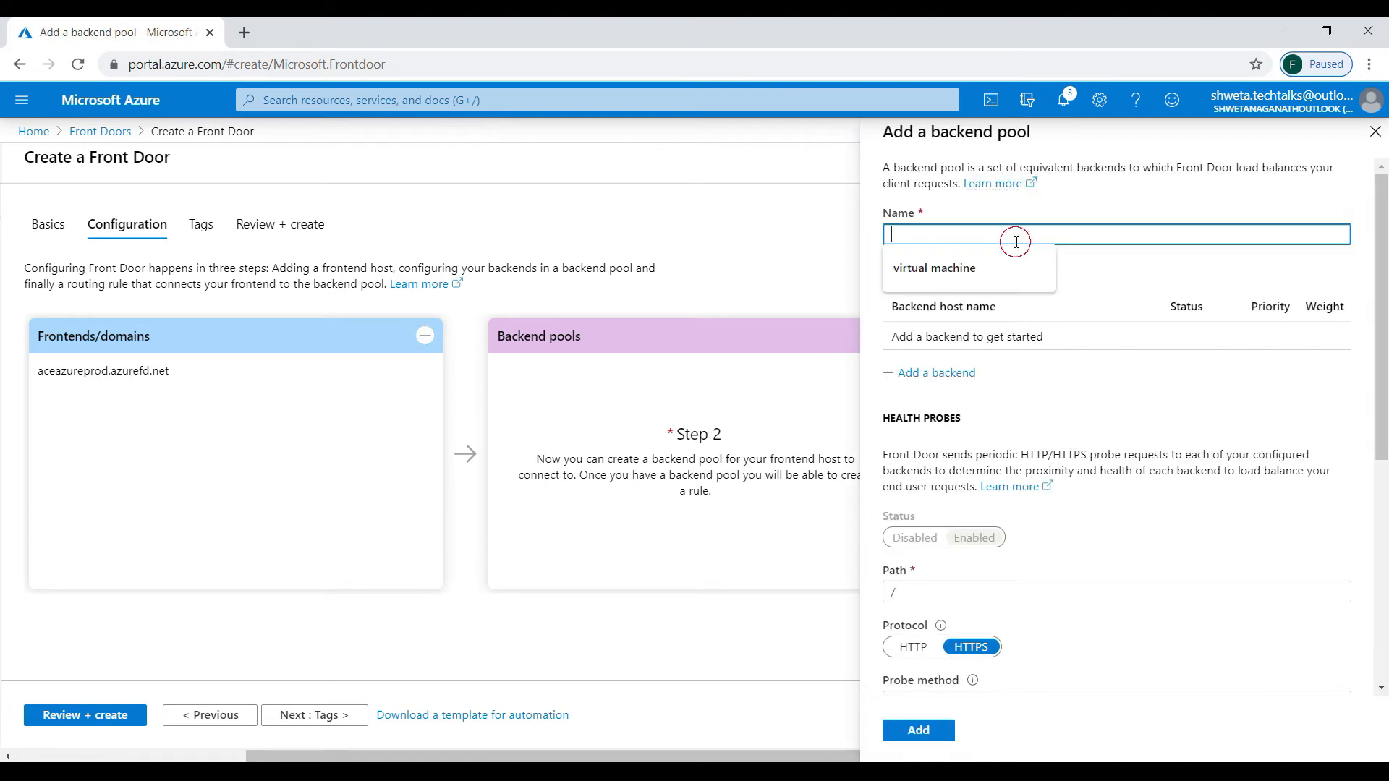
text(v)
key(Caps_Lock)
key(BackSpace)
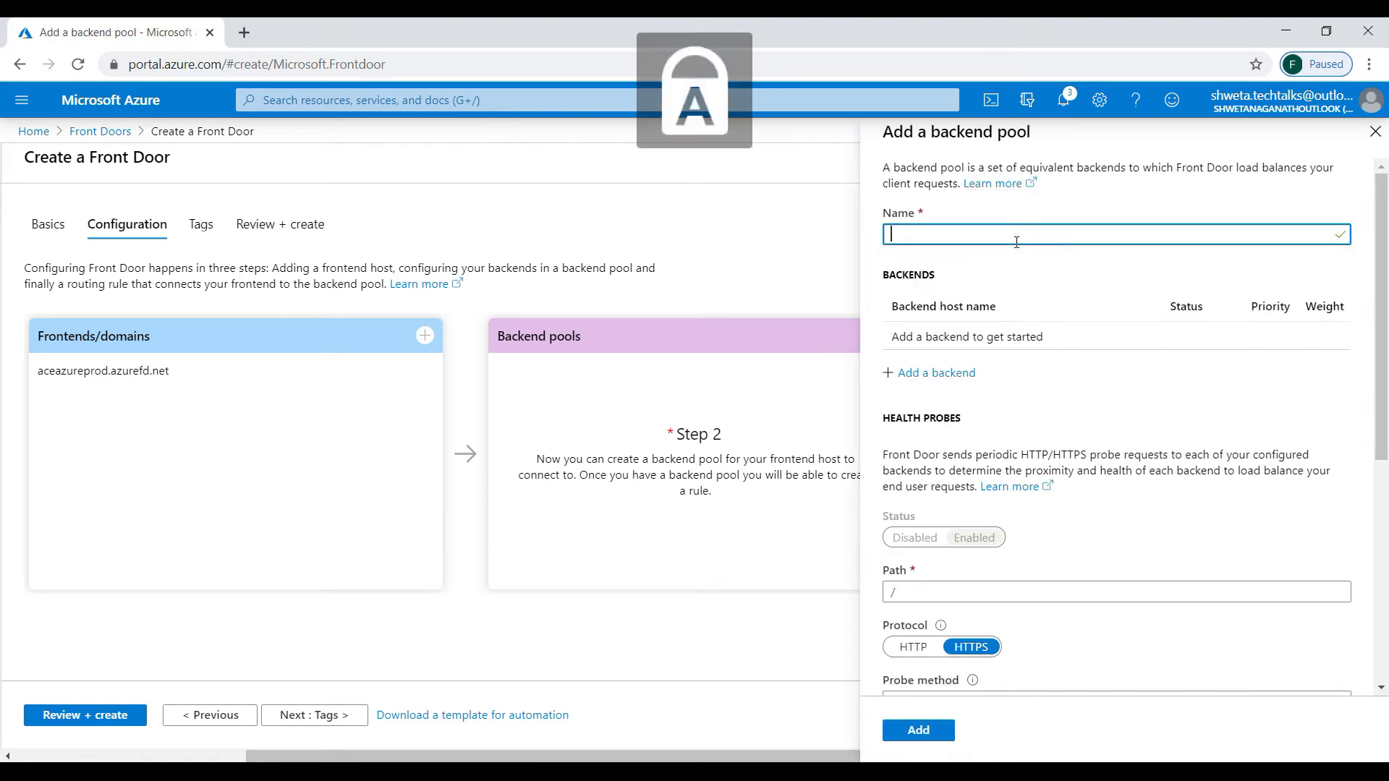
text(BA)
key(Caps_Lock)
text(ack)
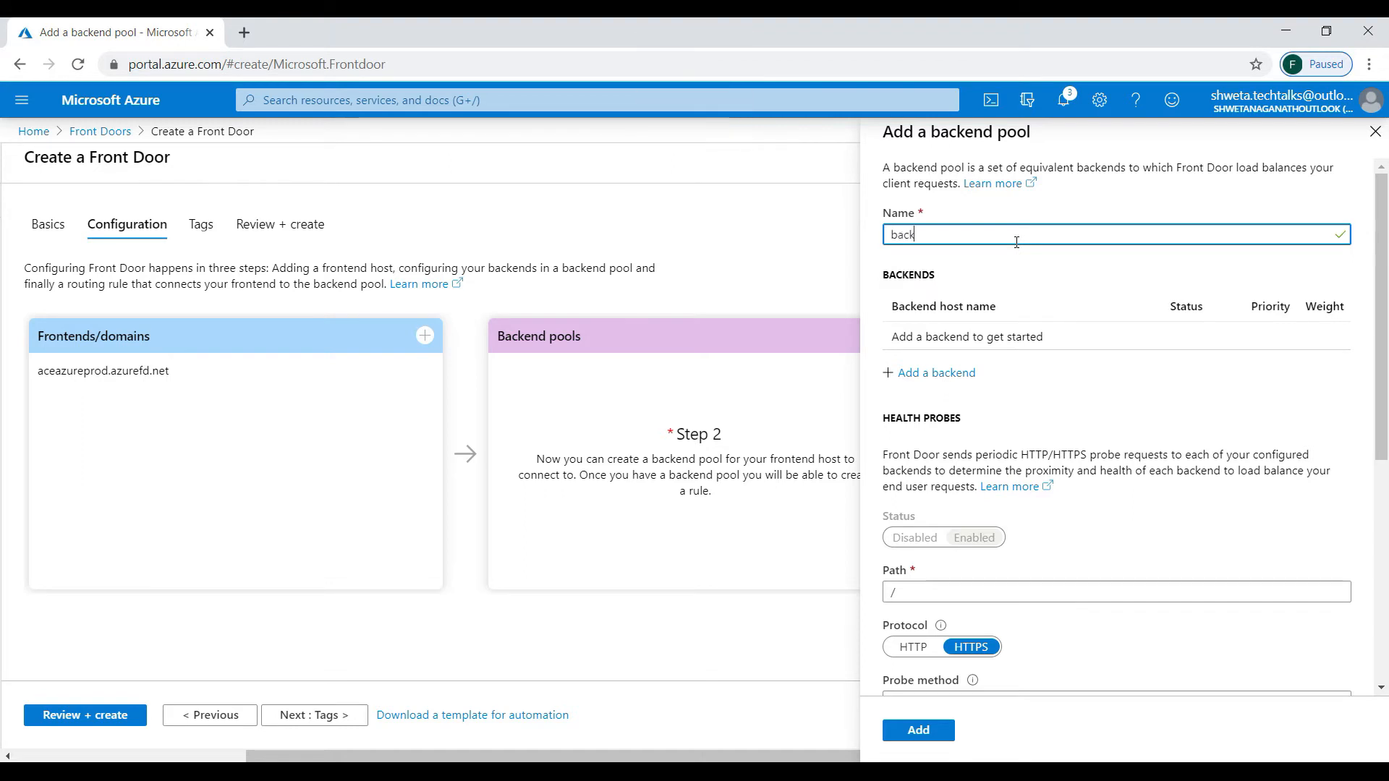
text(ednpool)
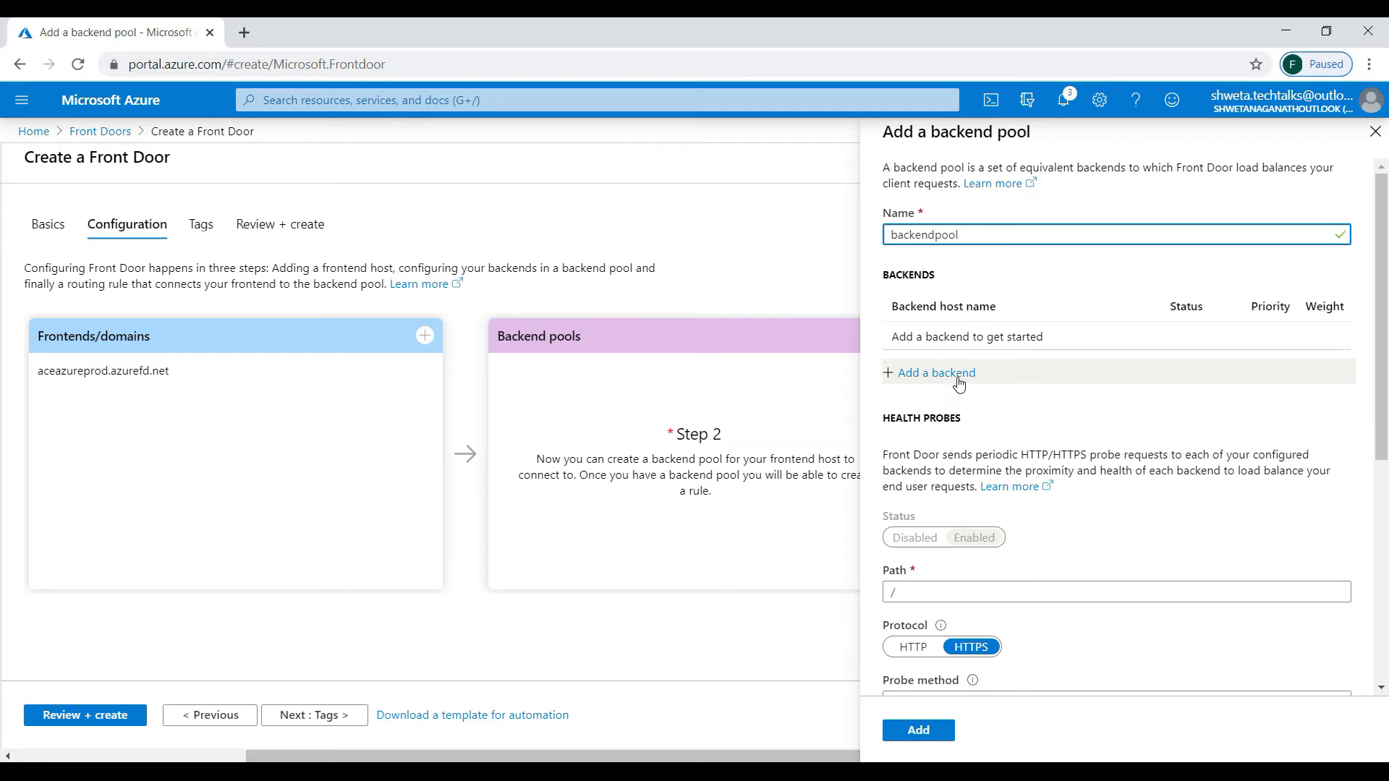
Add an App service backend with host name aceazure.azurewebsites.net to the pool, keeping priority 1 and weight 50.
click(959, 382)
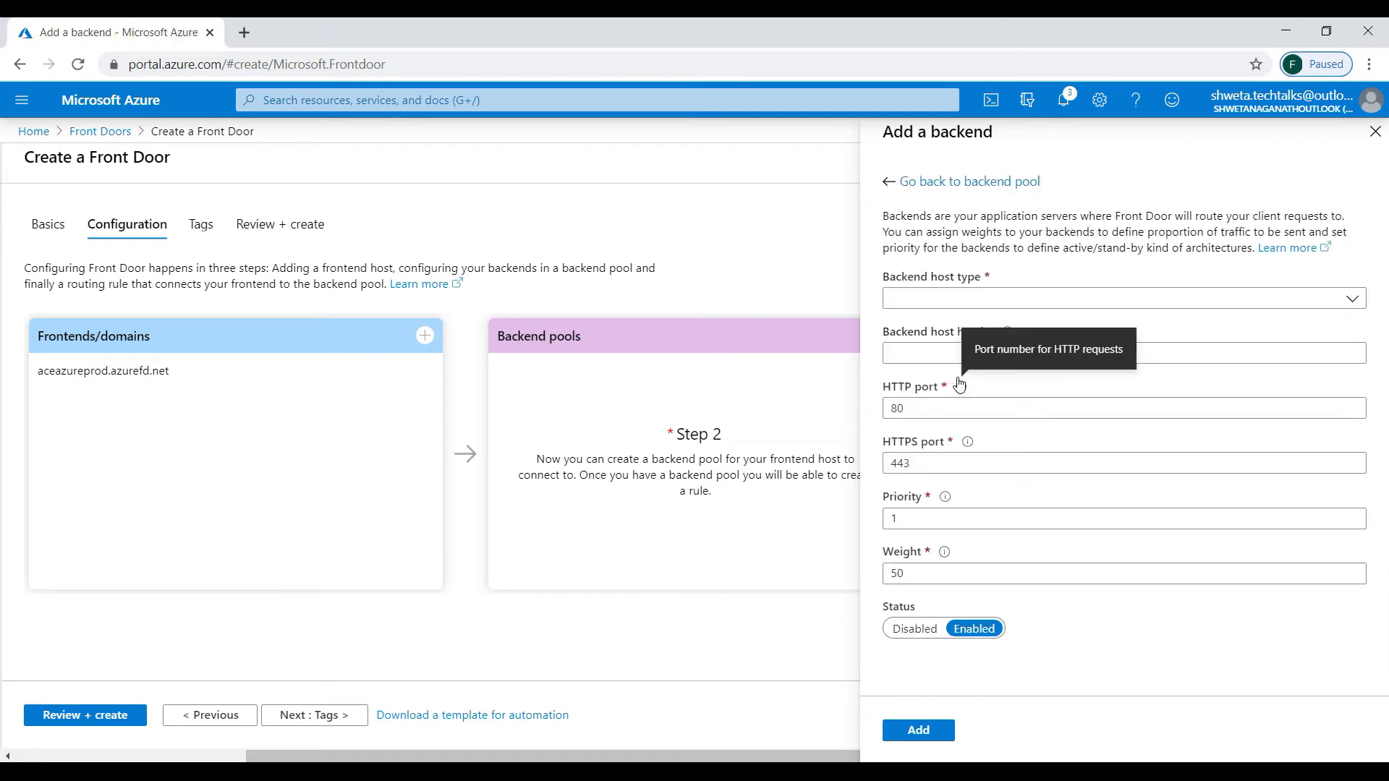
click(1001, 298)
click(921, 322)
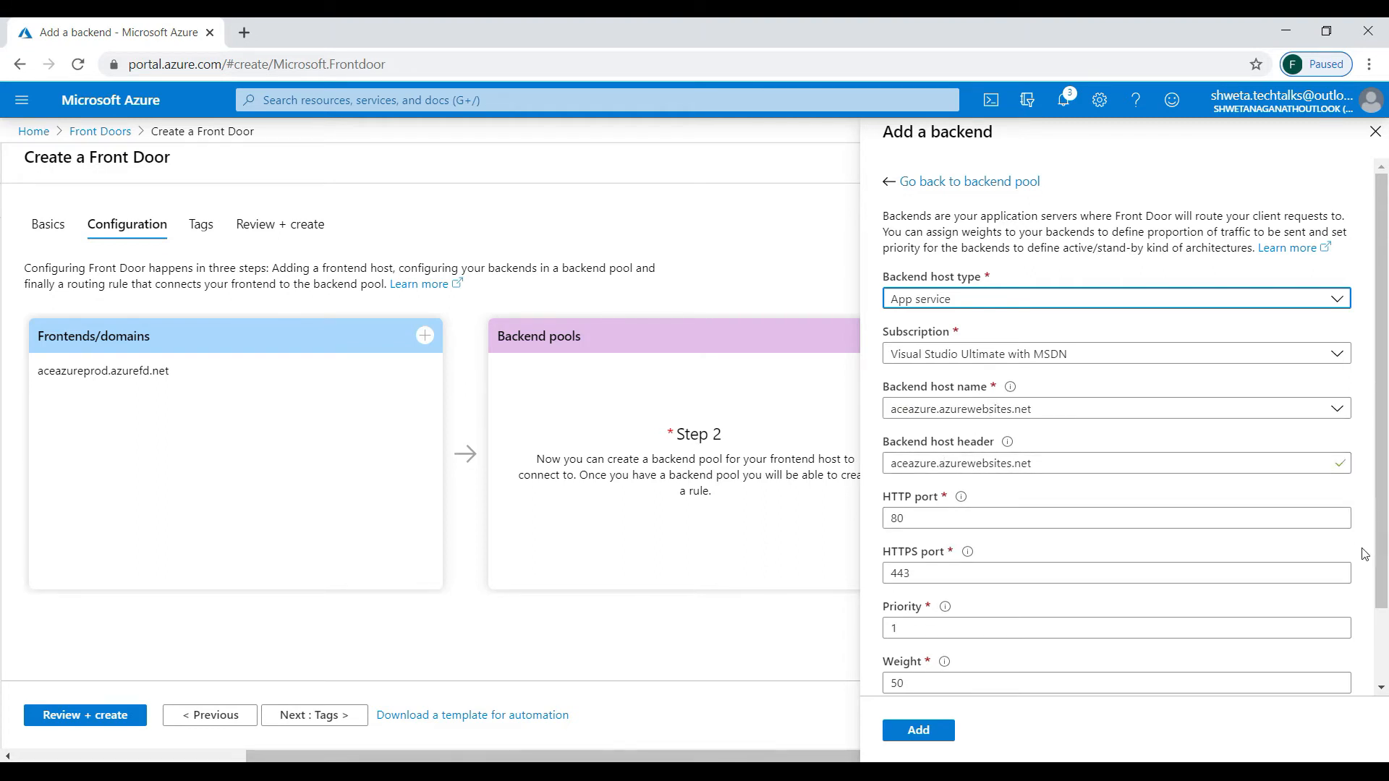
scroll(1383, 568, down, 2)
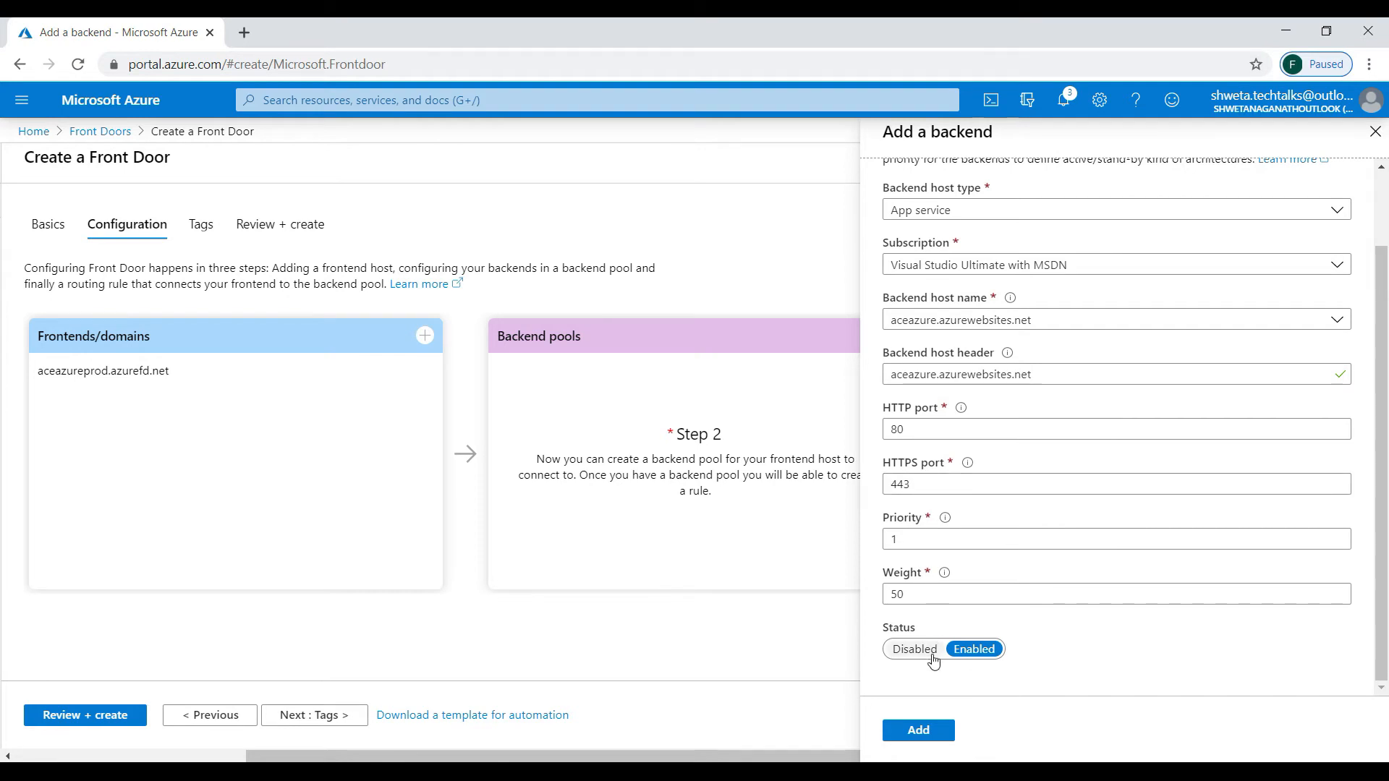
click(915, 732)
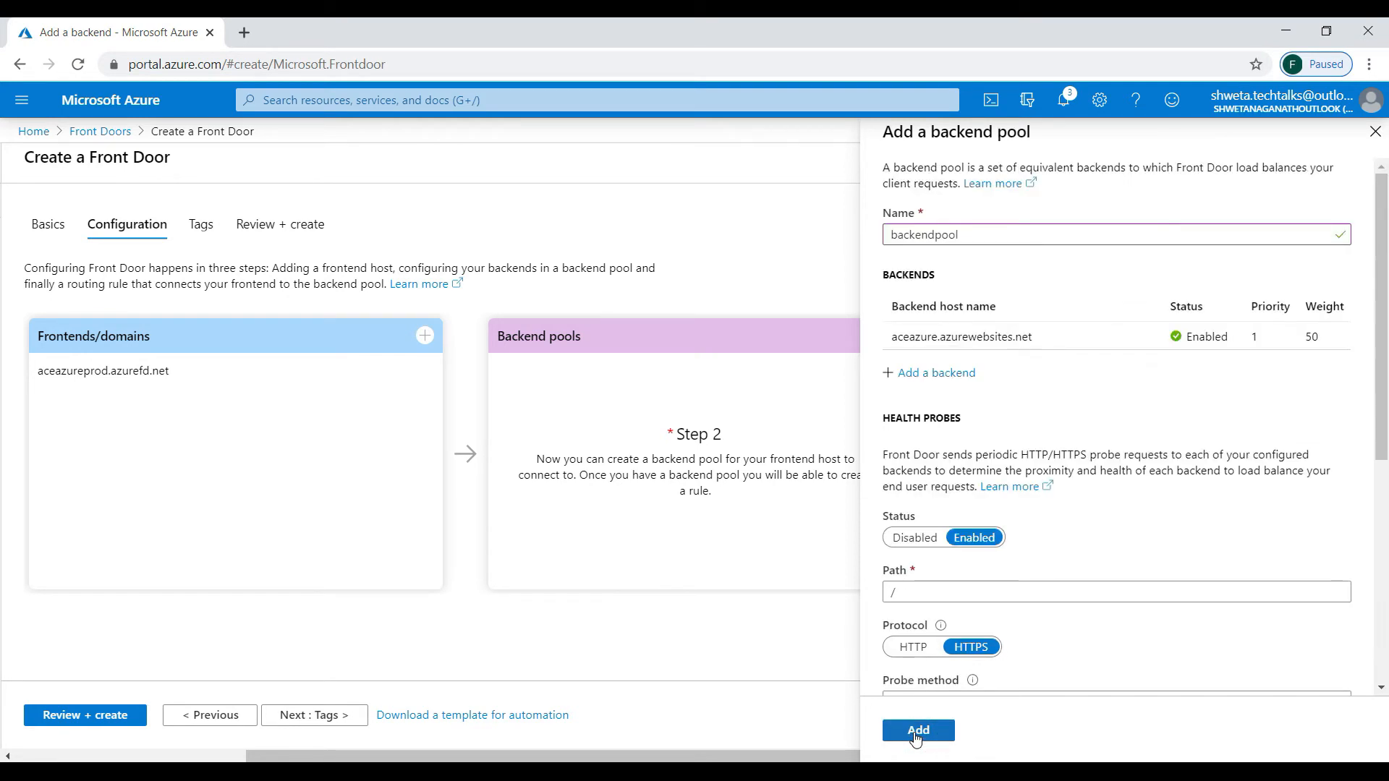
Add an App service backend with host name aceazure1.azurewebsites.net, keeping priority 1 and weight 50, and add the finished backend pool to the Front Door.
click(933, 372)
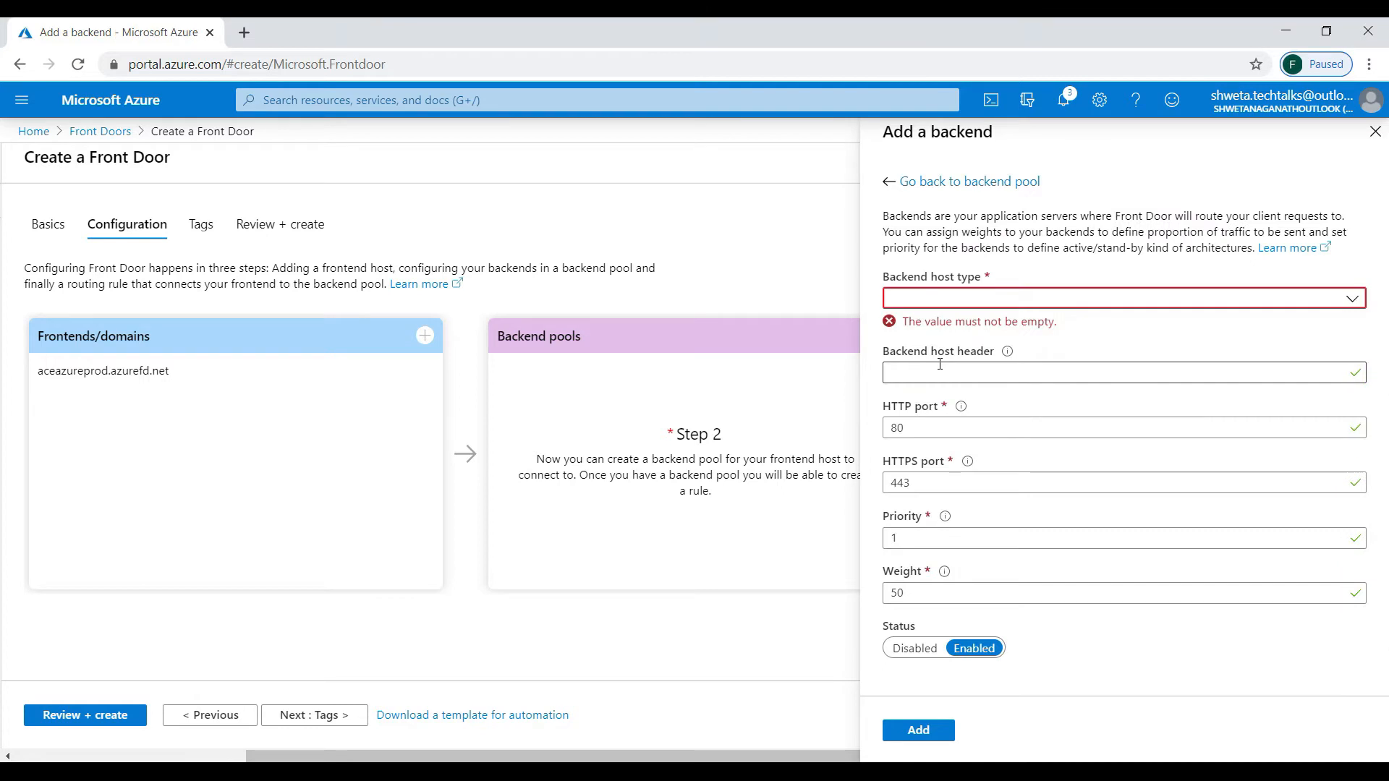
click(933, 302)
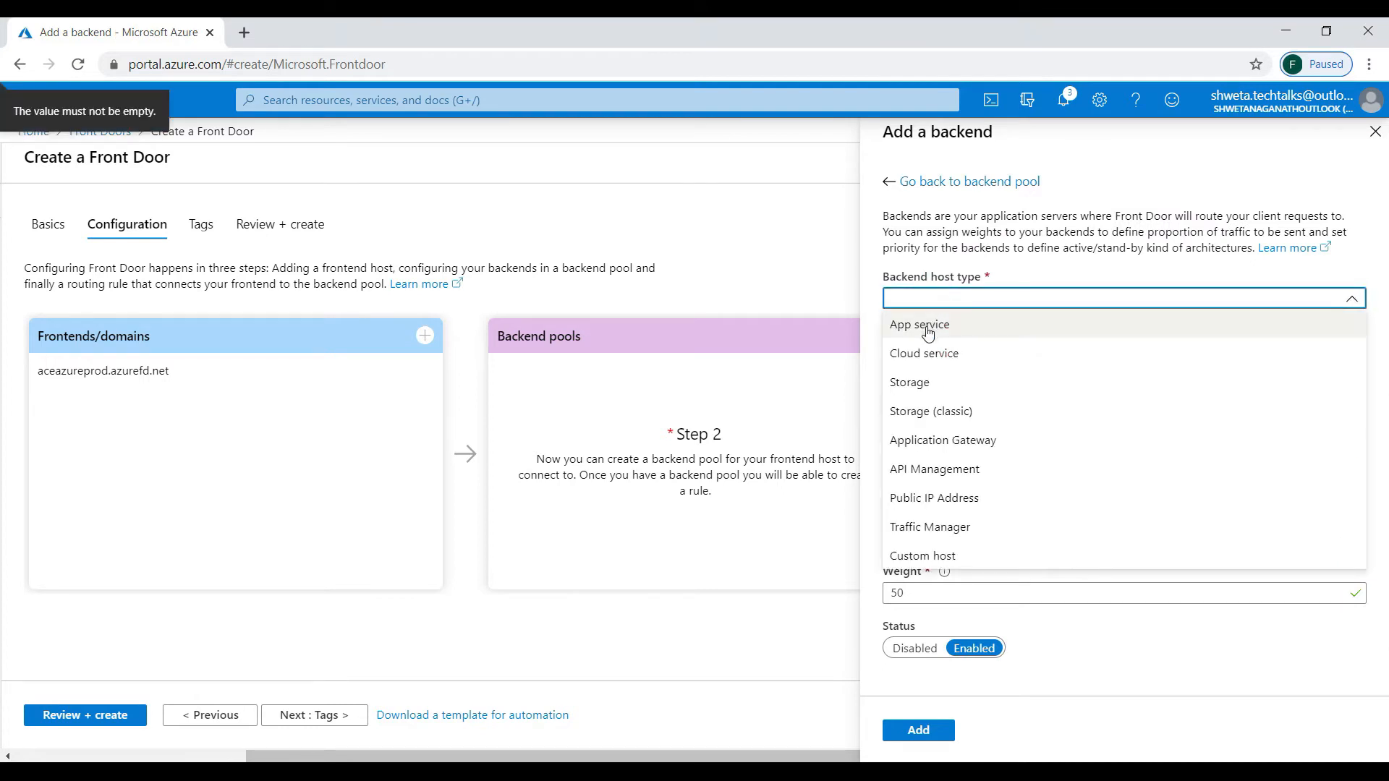
click(930, 324)
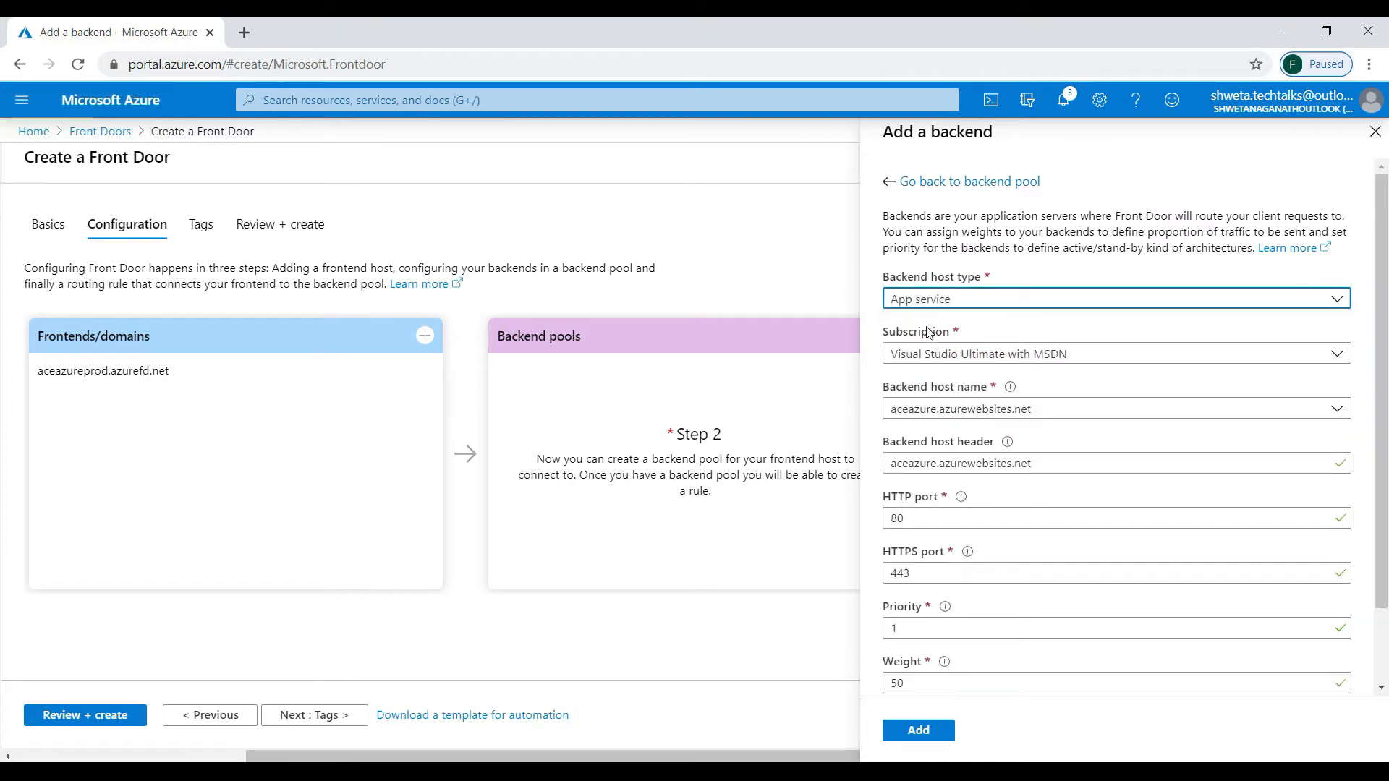
click(962, 409)
click(941, 468)
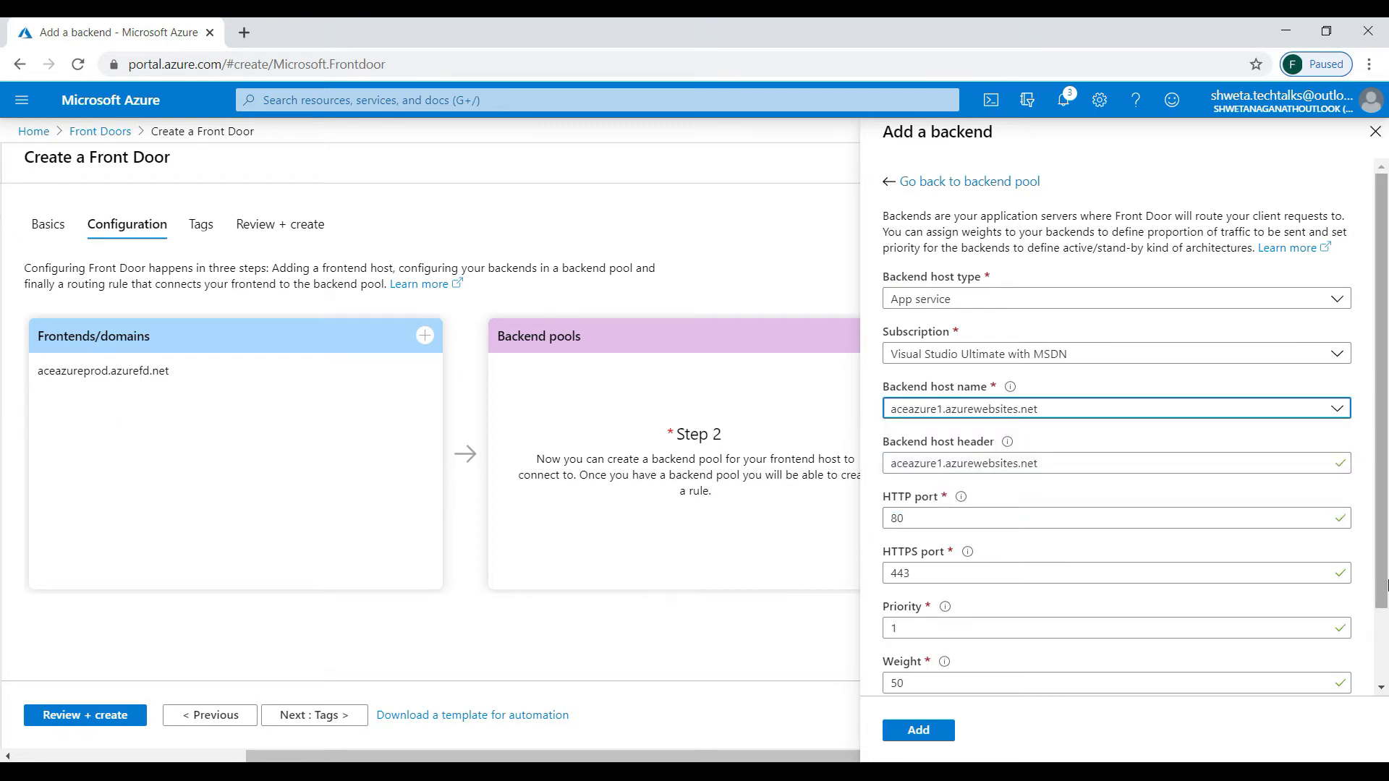
scroll(1386, 585, down, 1)
click(918, 730)
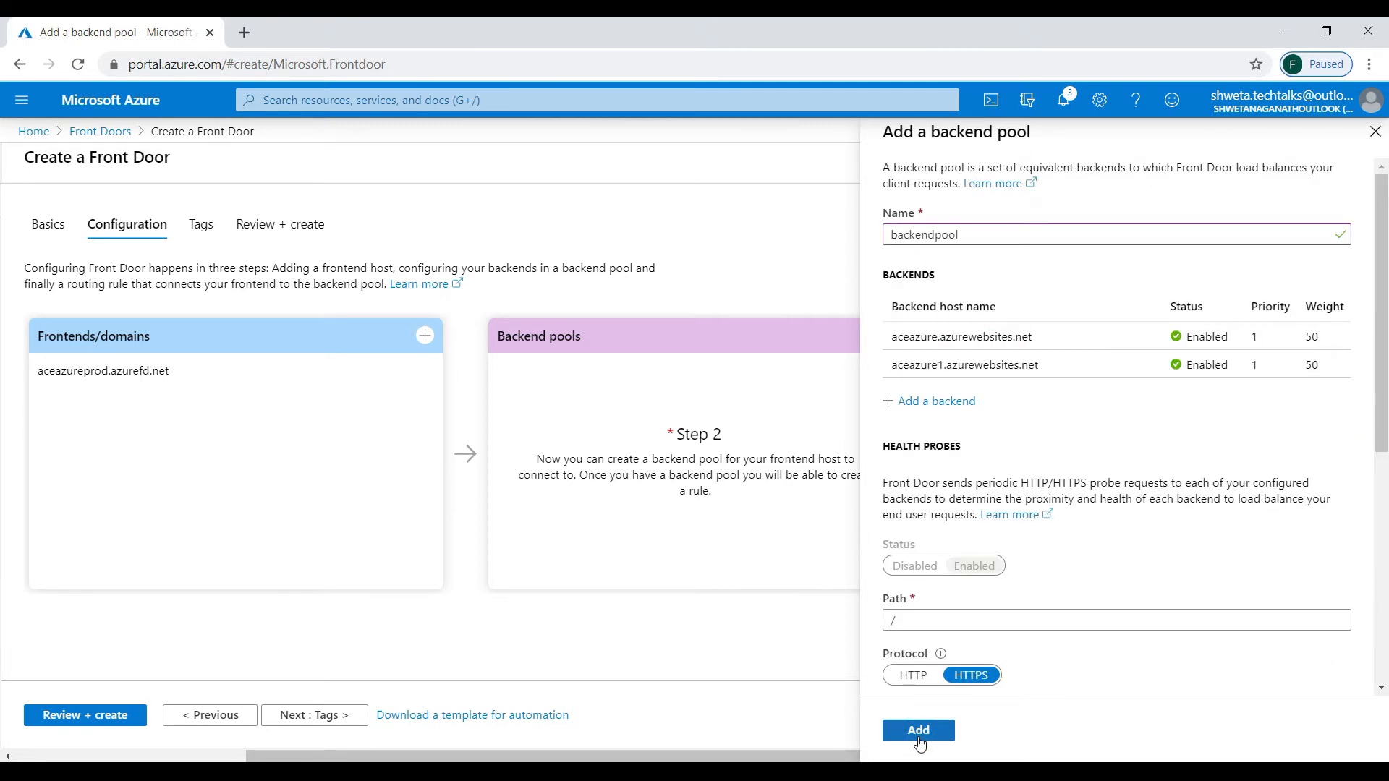
drag(1384, 436, 1378, 666)
click(914, 729)
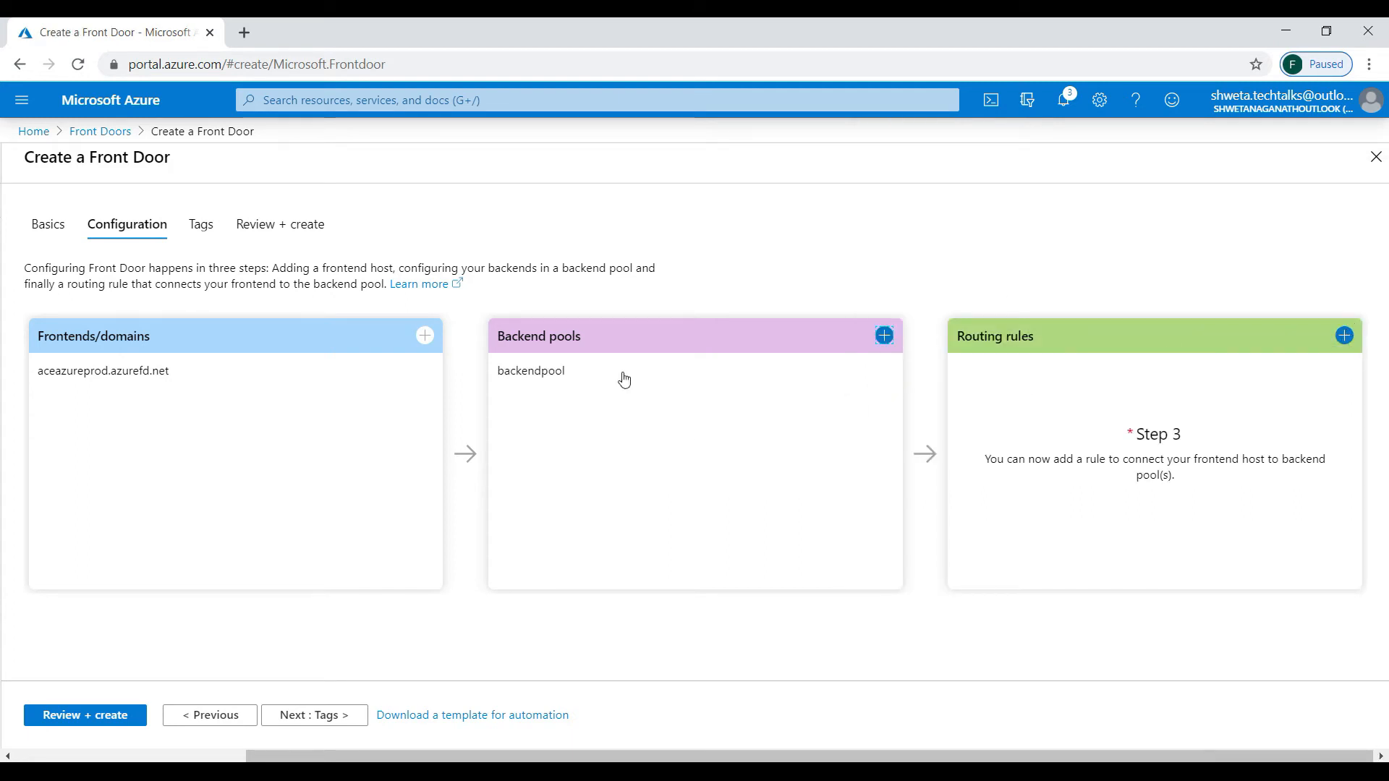
Add a routing rule named routingrool that forwards aceazureprod.azurefd.net requests matching /* to backendpool over HTTPS only, with URL rewrite and caching disabled.
click(1344, 337)
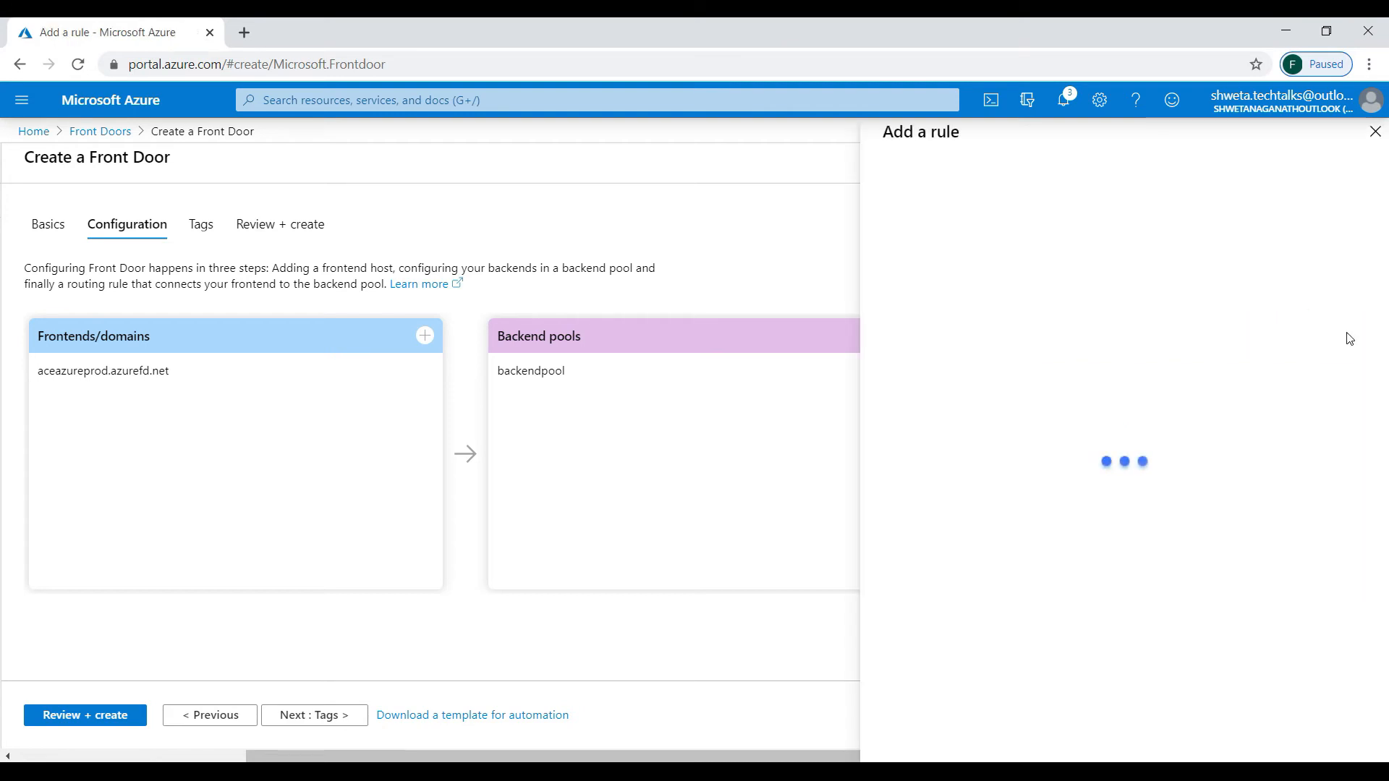
click(1331, 239)
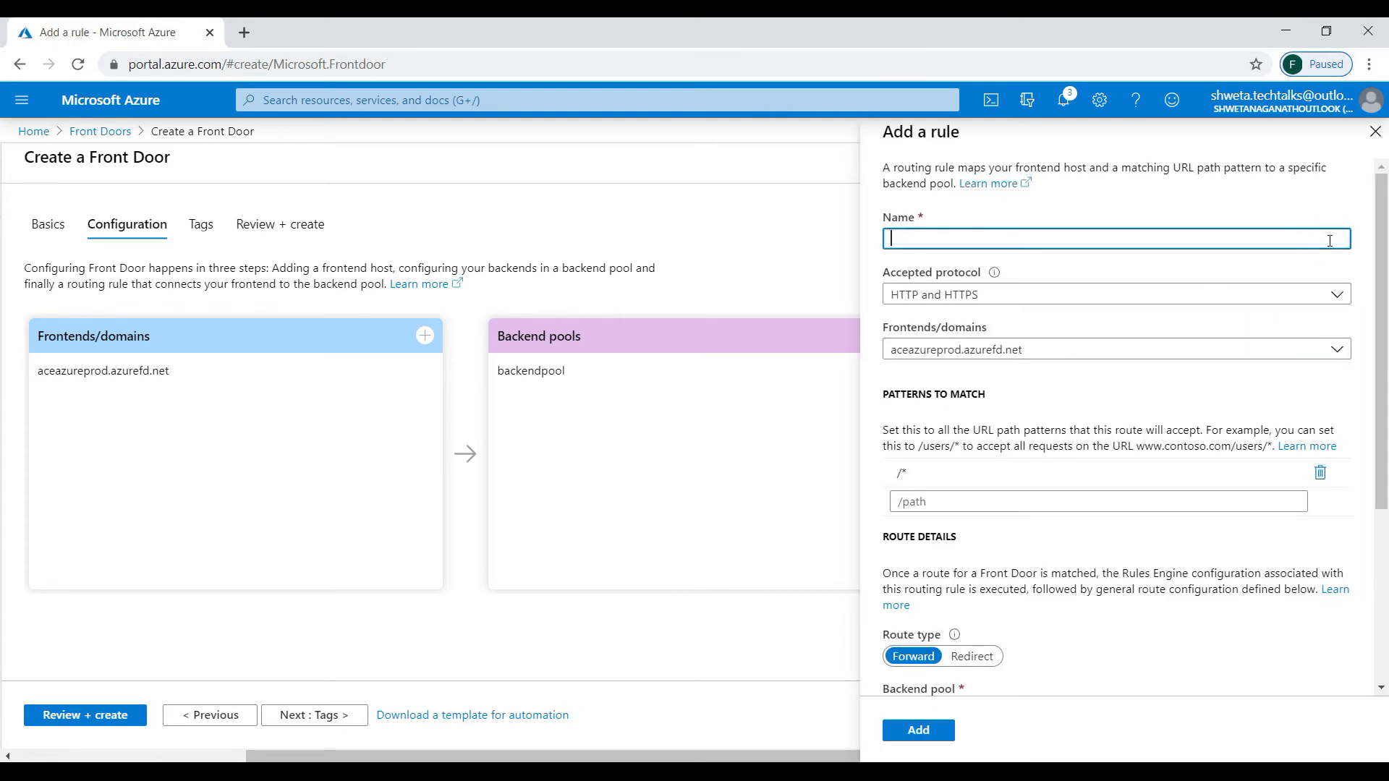
text(routingrool)
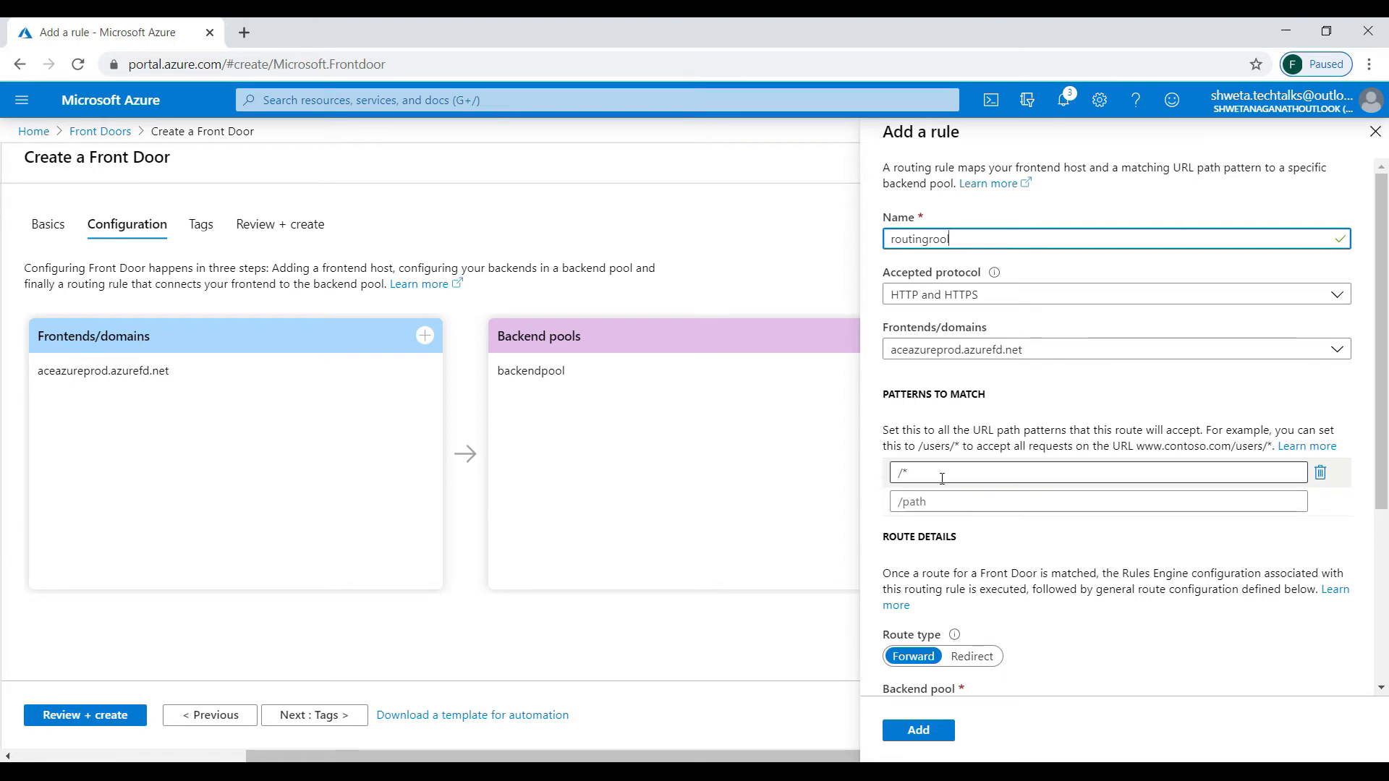
drag(1380, 397, 1387, 593)
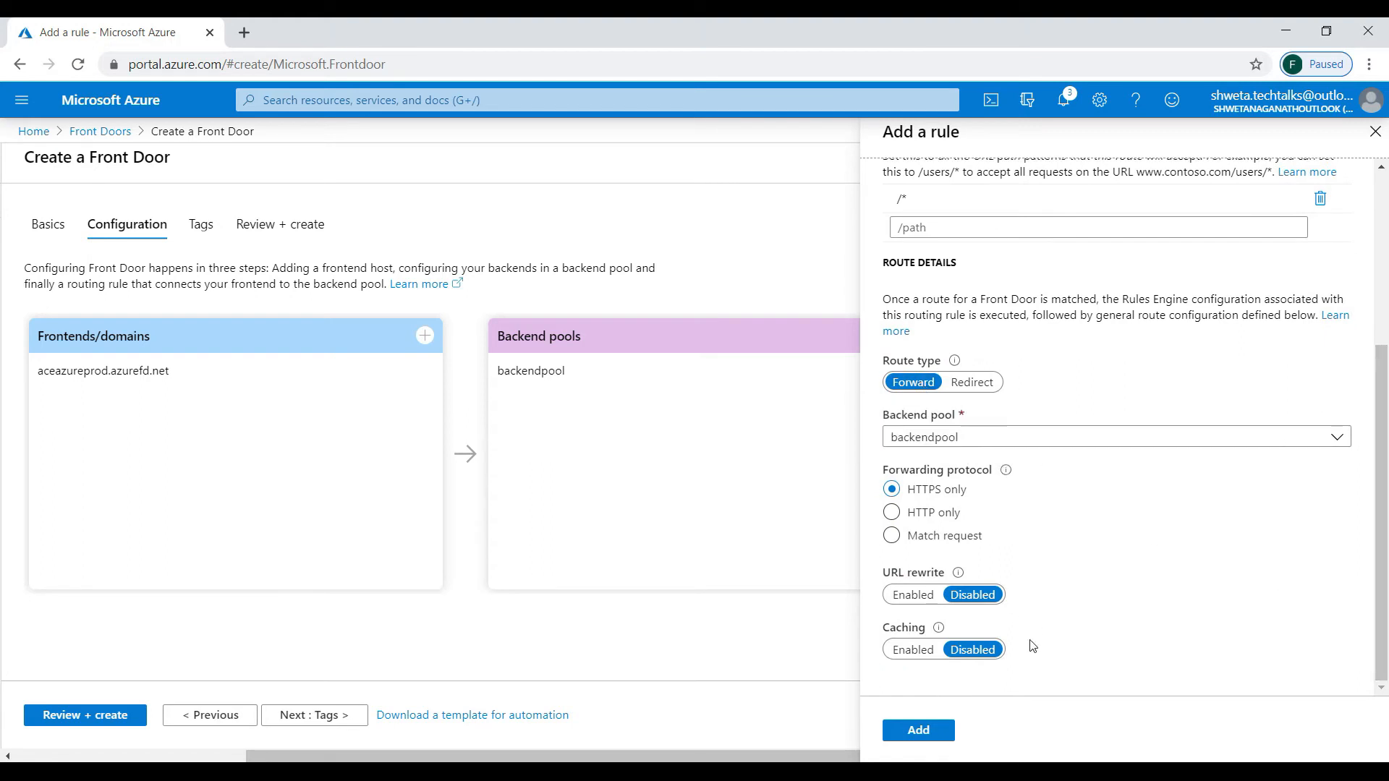
click(918, 731)
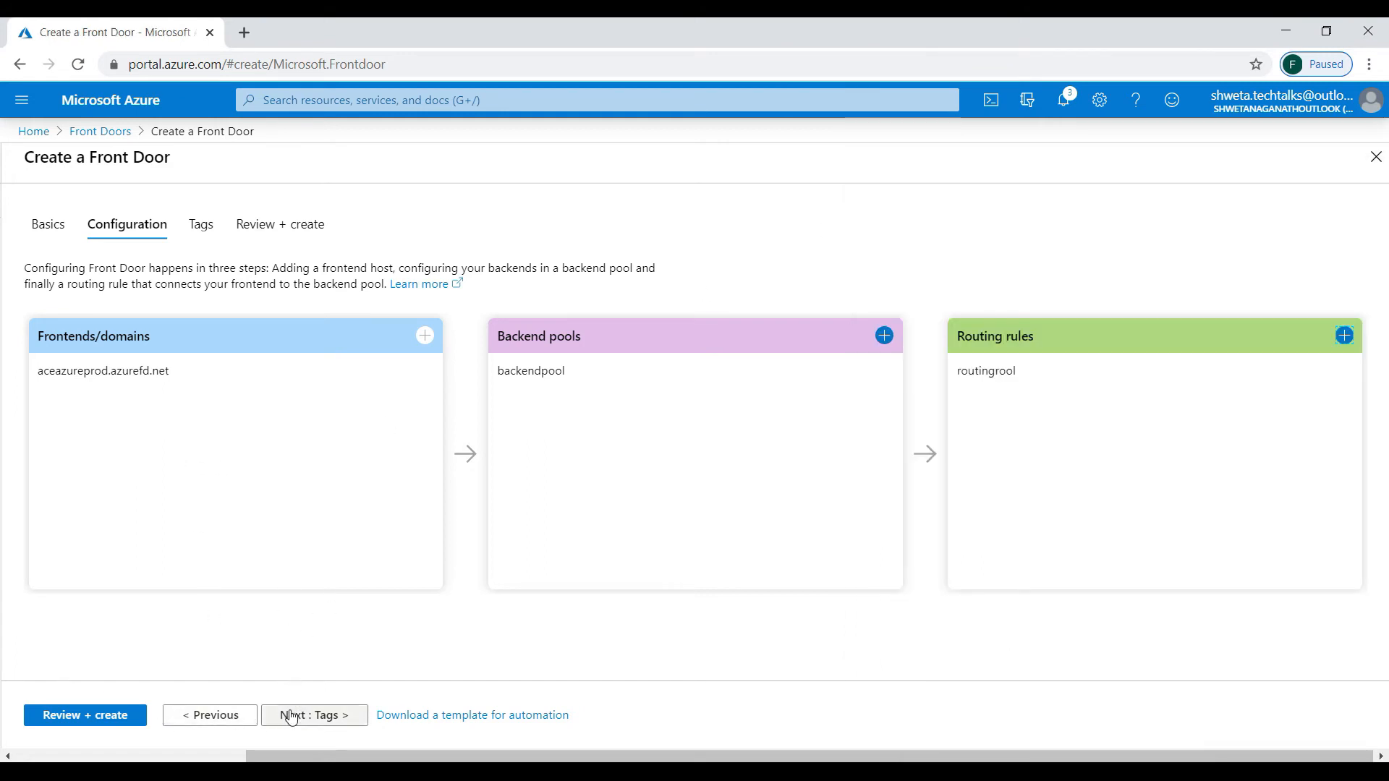
Review and create the Front Door, then open the deployed aceazureprod resource.
click(112, 714)
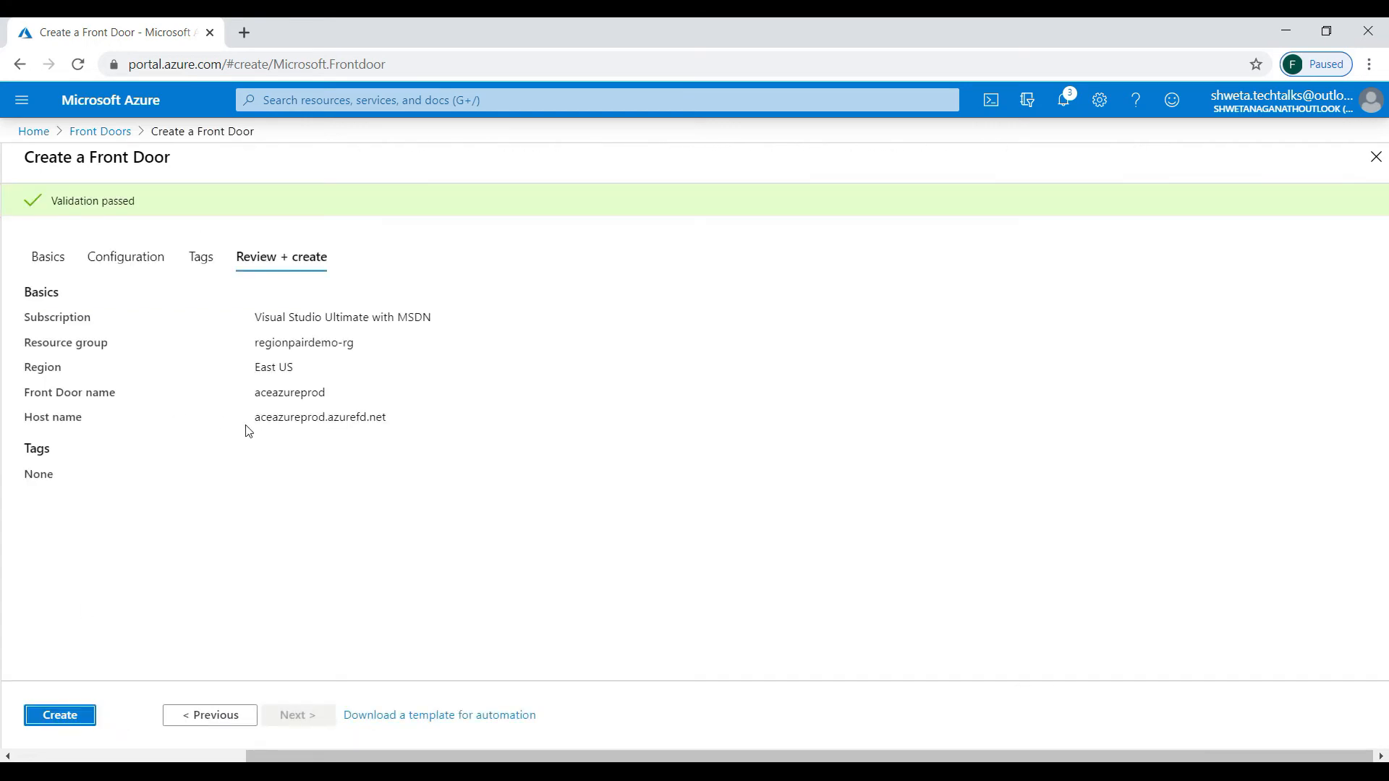
click(86, 723)
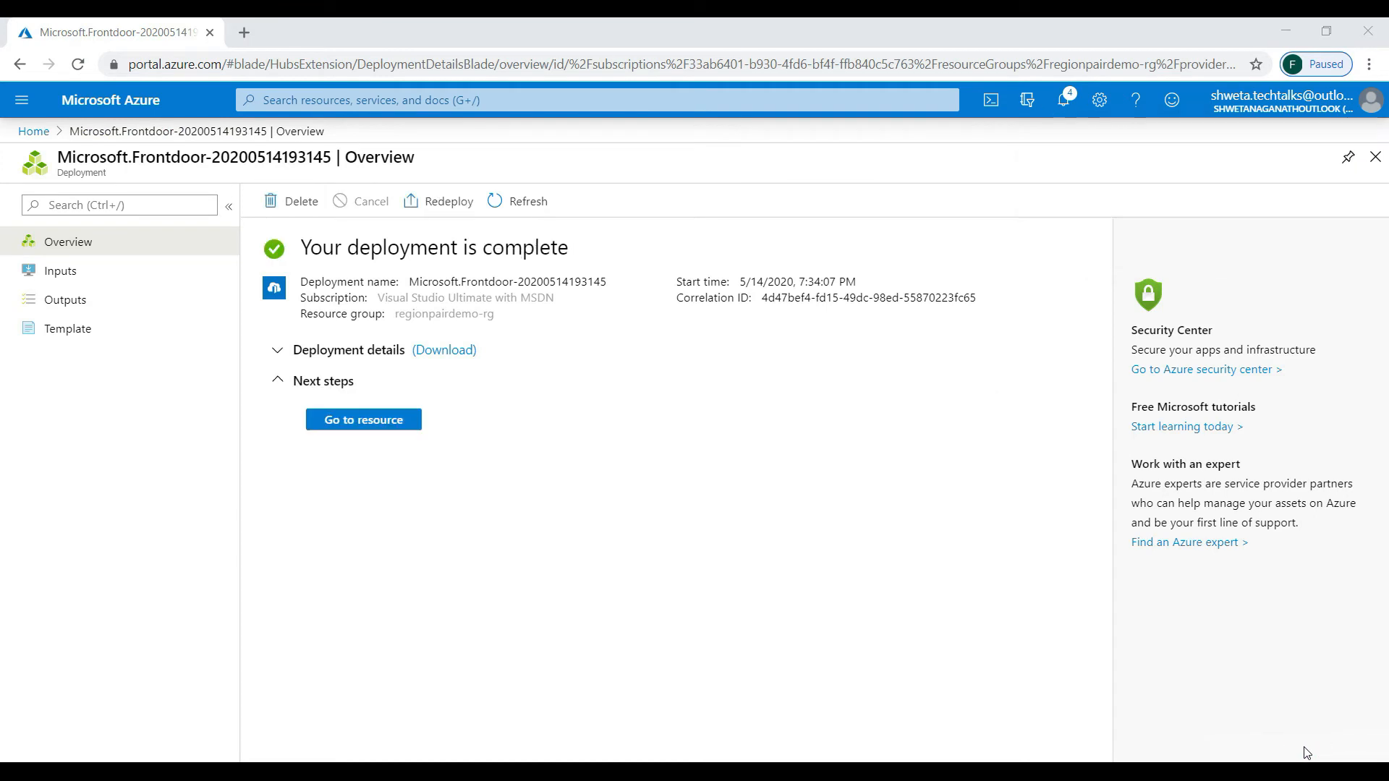
click(331, 418)
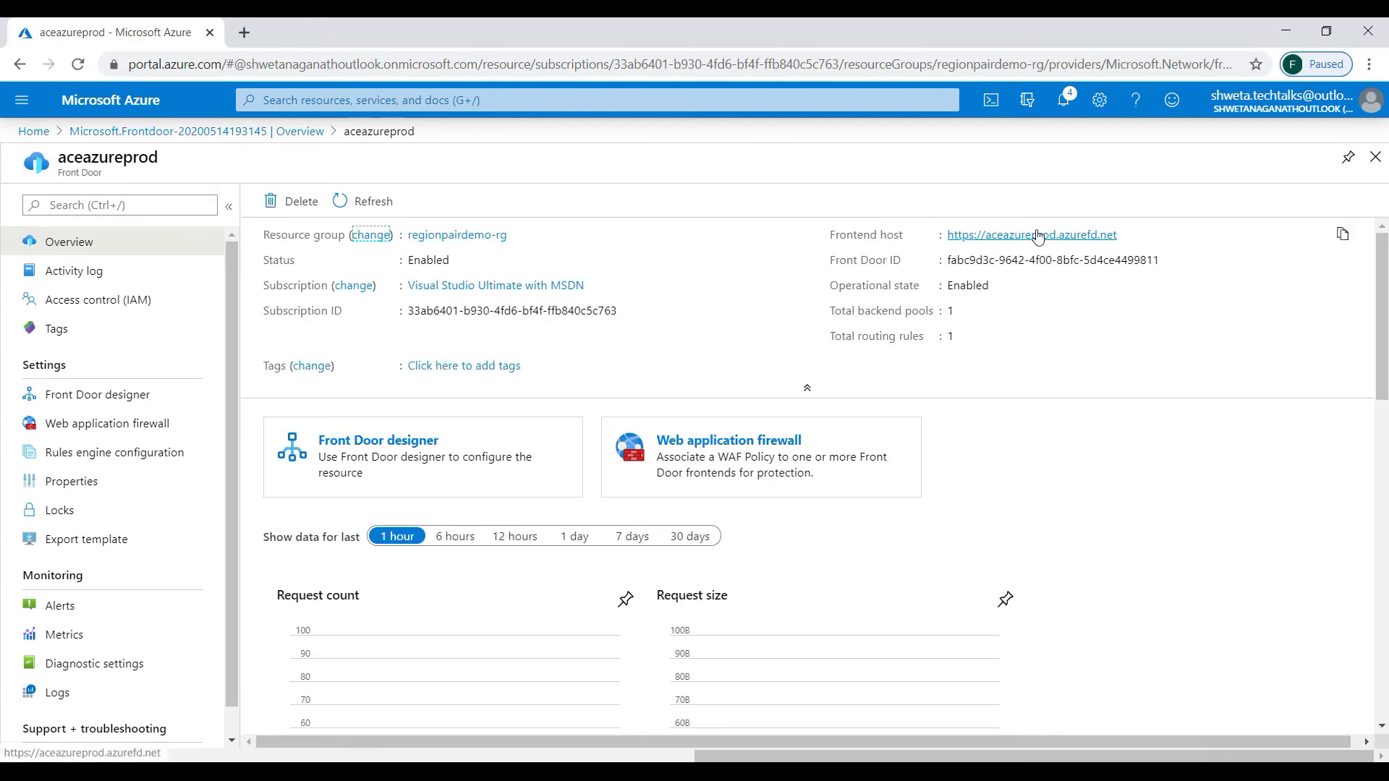
Open the Front Door's frontend host URL, close that page, and open the URL again from the aceazureprod overview.
click(1039, 235)
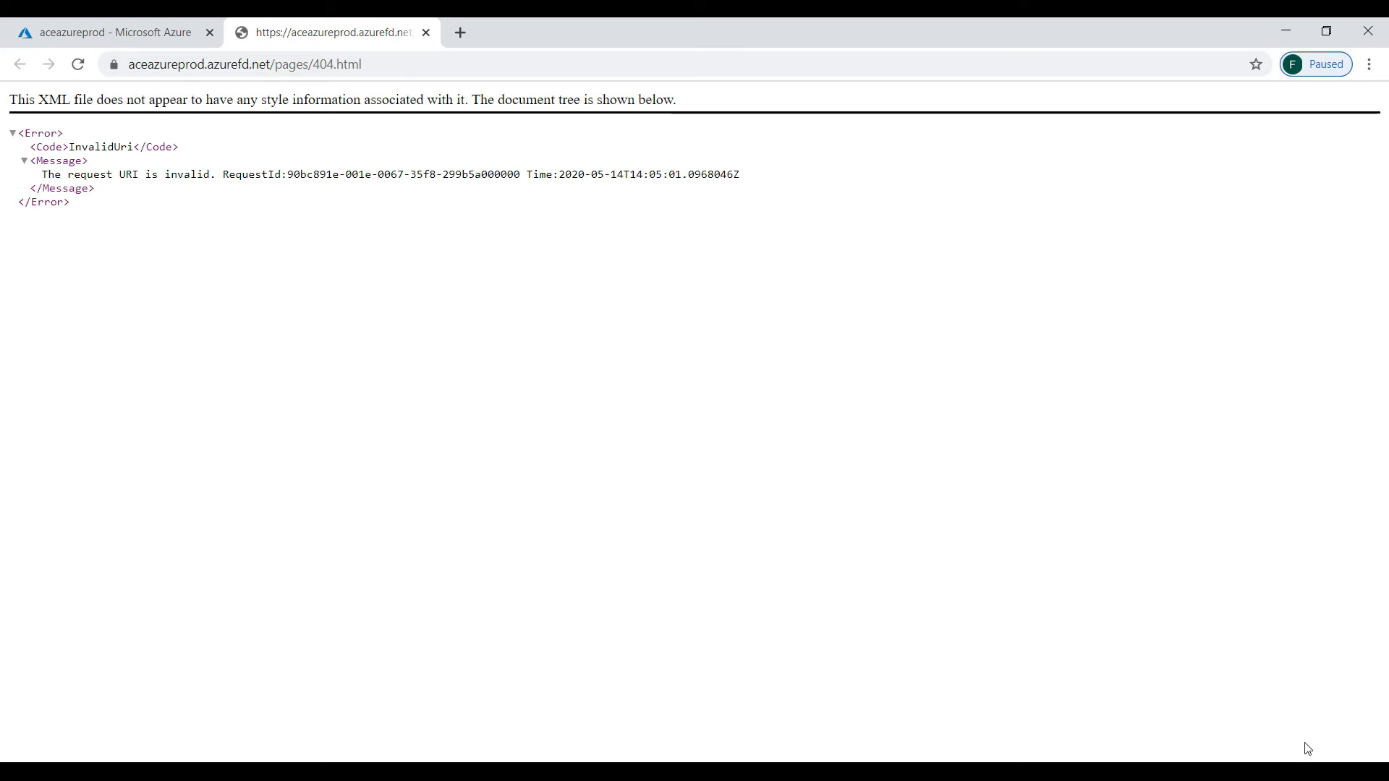
key(ctrl+w)
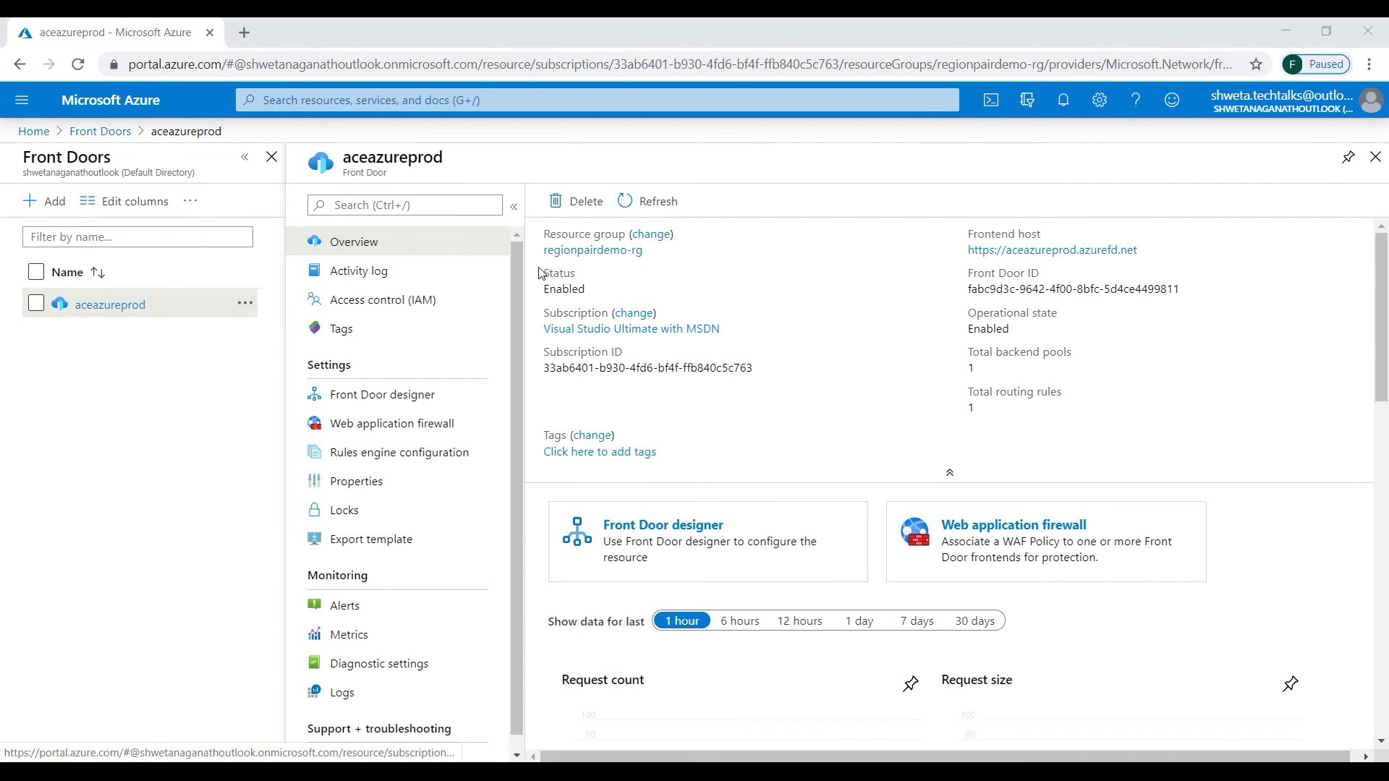
click(1016, 252)
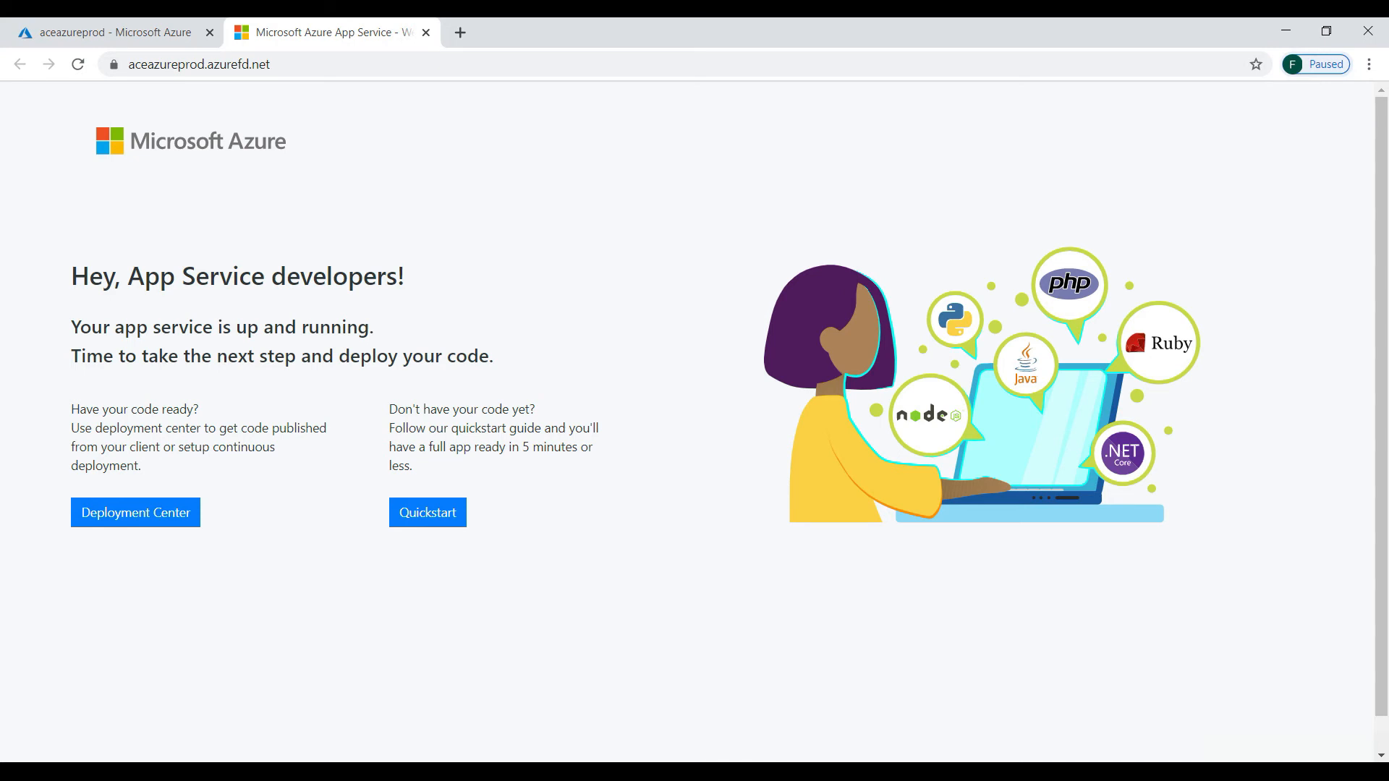
Return to the Azure portal and stop the aceazure1 web app in App Services.
click(116, 31)
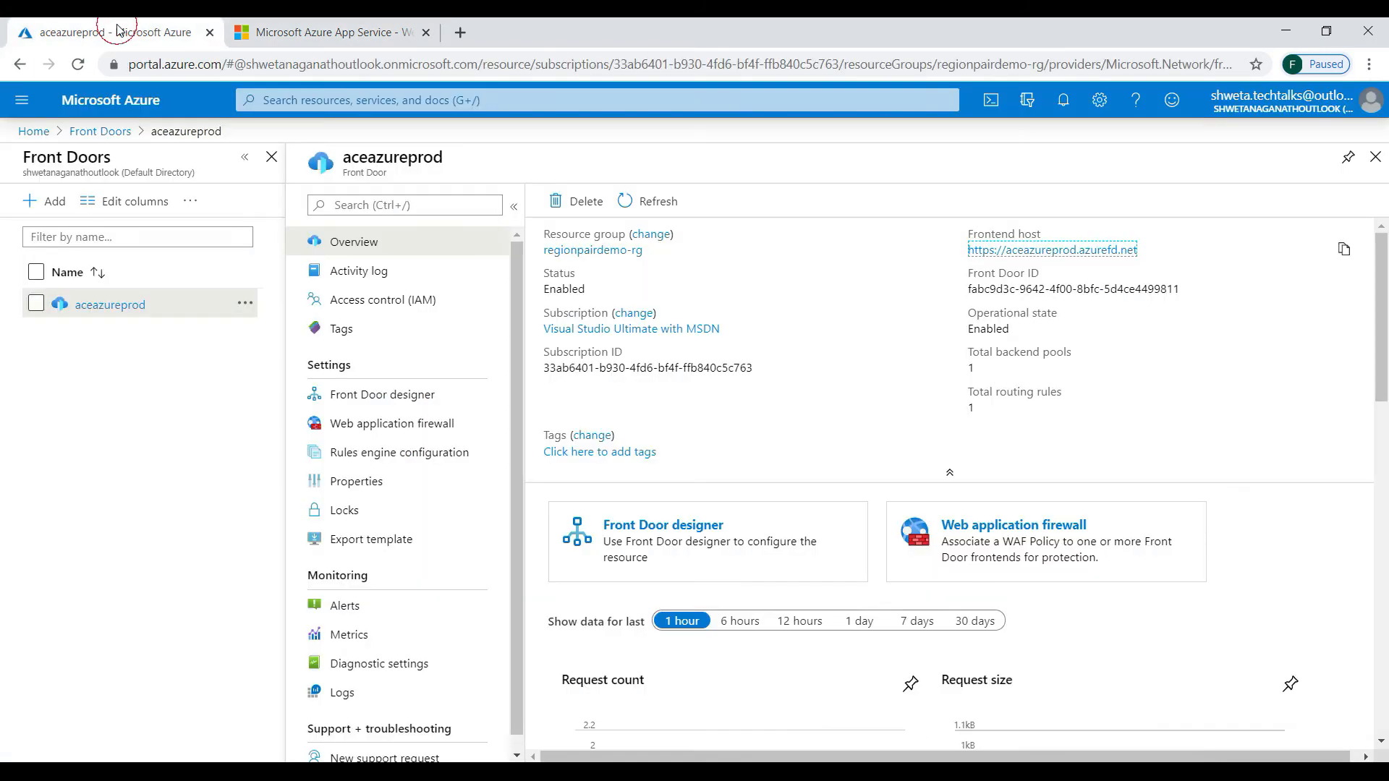
click(22, 132)
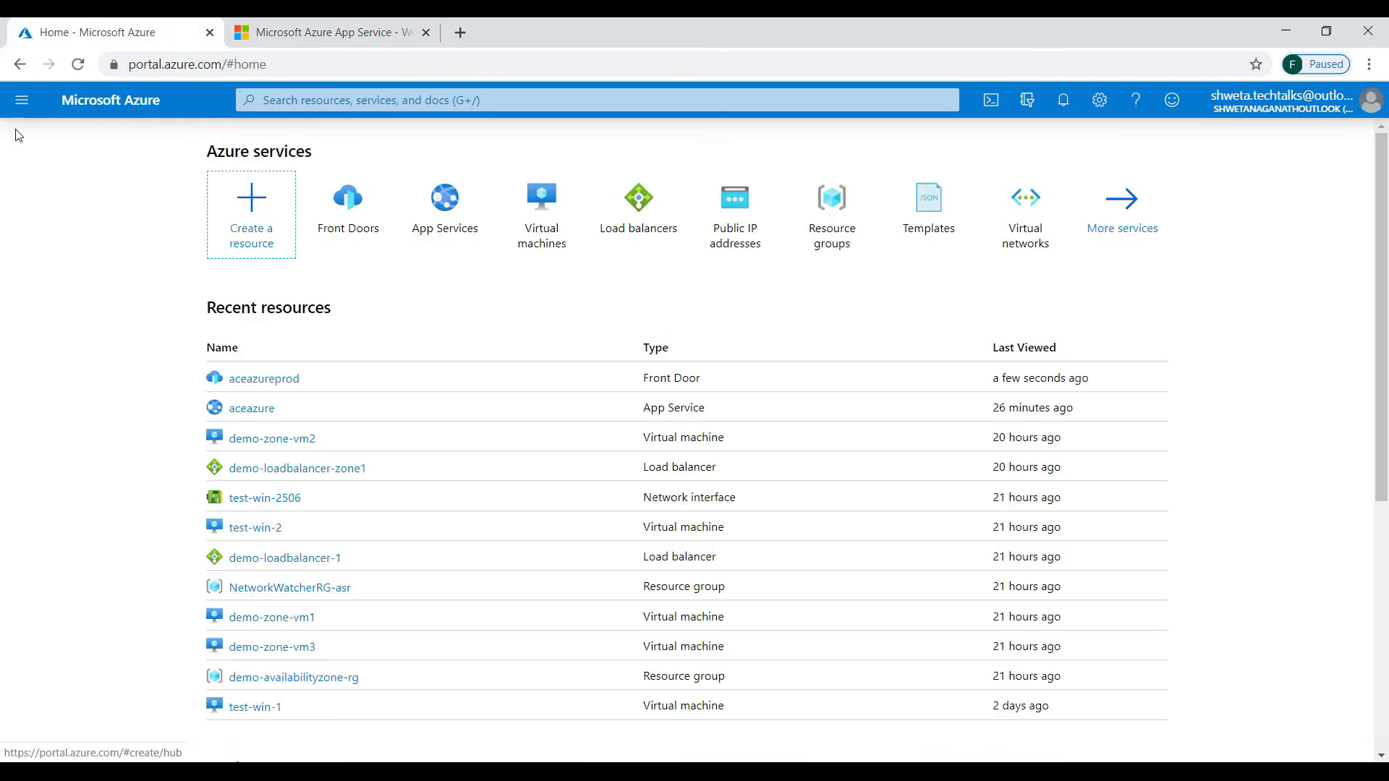
click(442, 216)
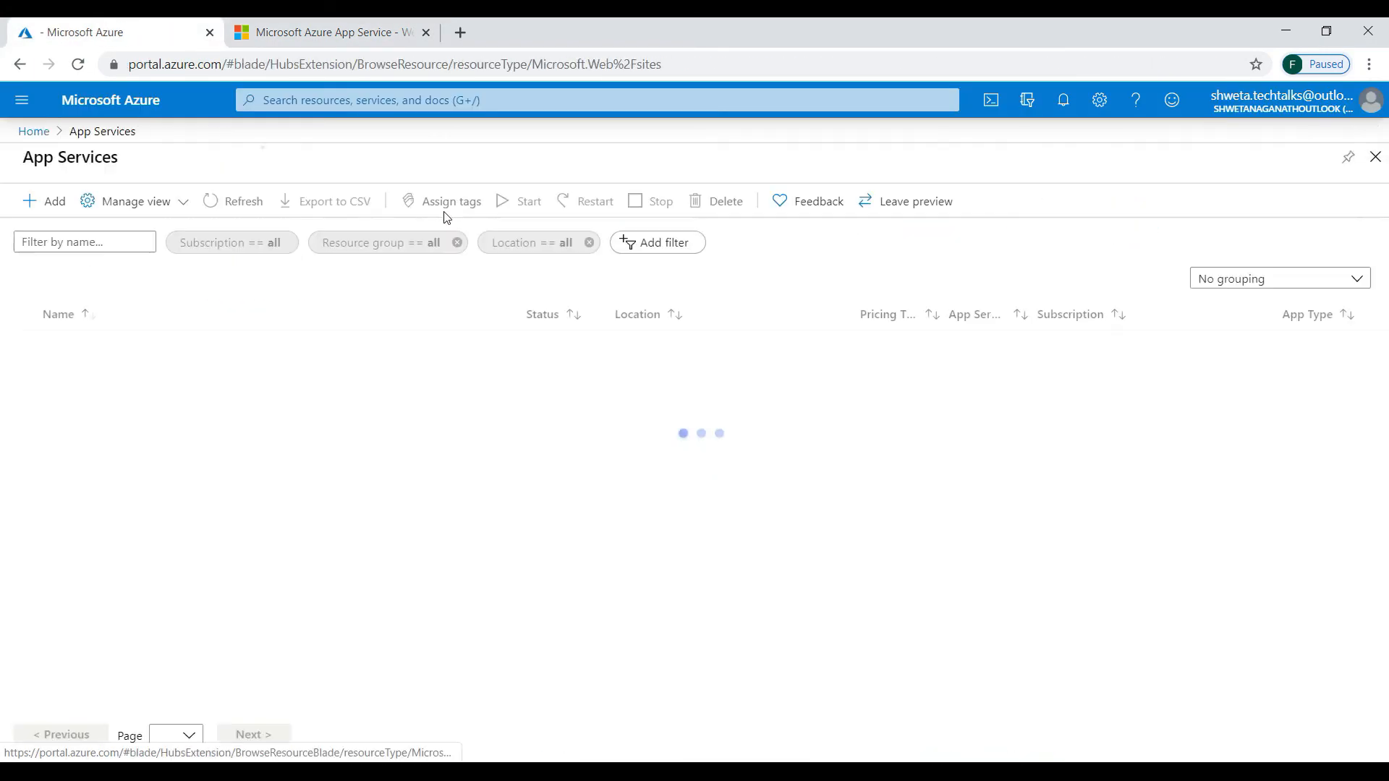
click(87, 374)
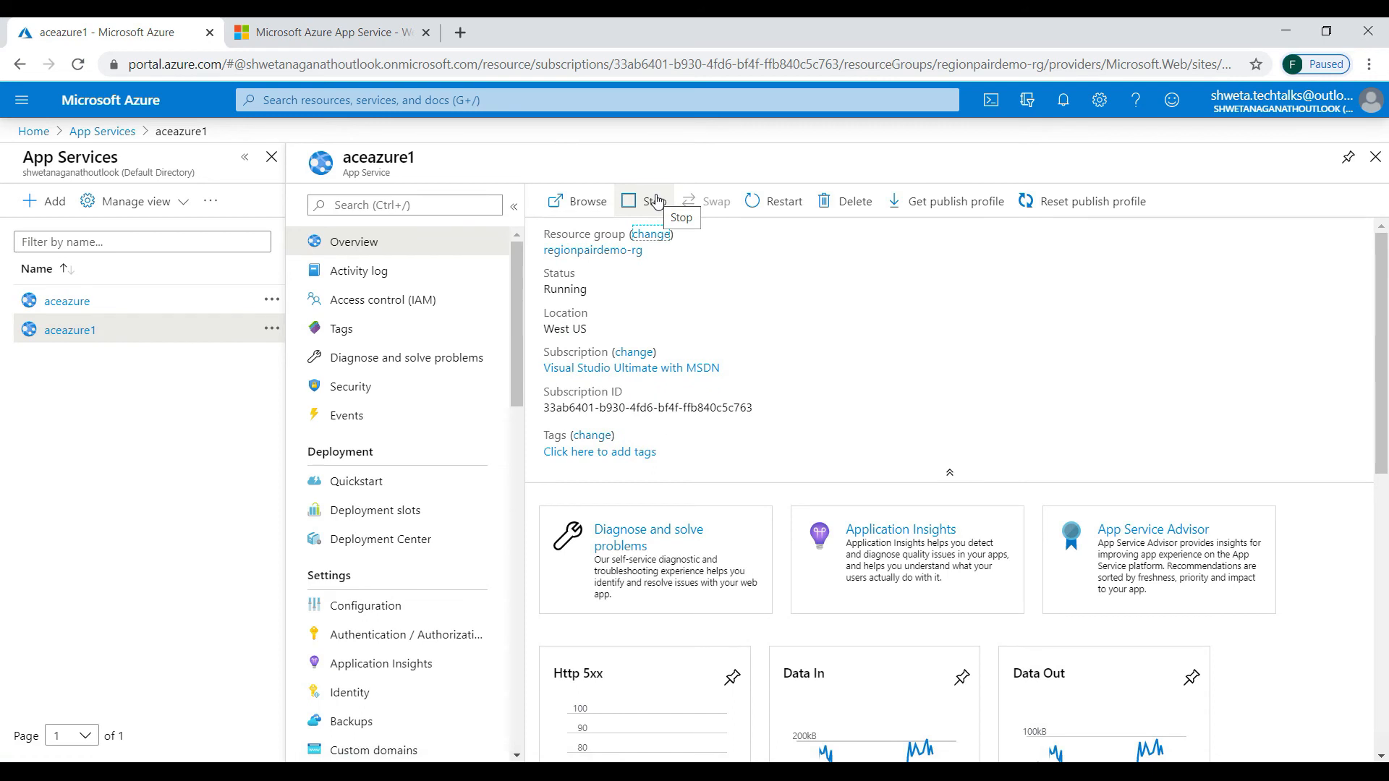
click(655, 201)
click(583, 311)
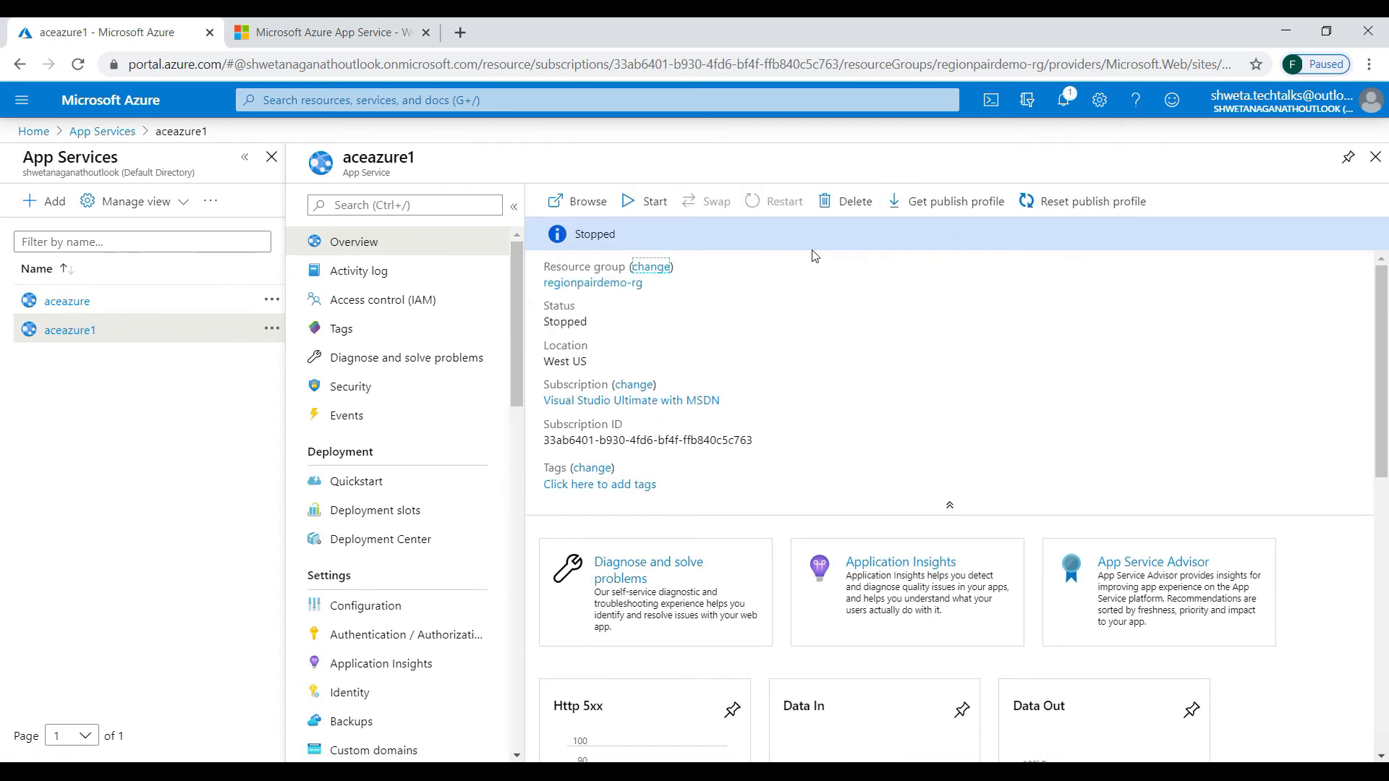
Open the stopped aceazure1 app's URL and reload the aceazureprod.azurefd.net page twice to check failover.
click(1047, 286)
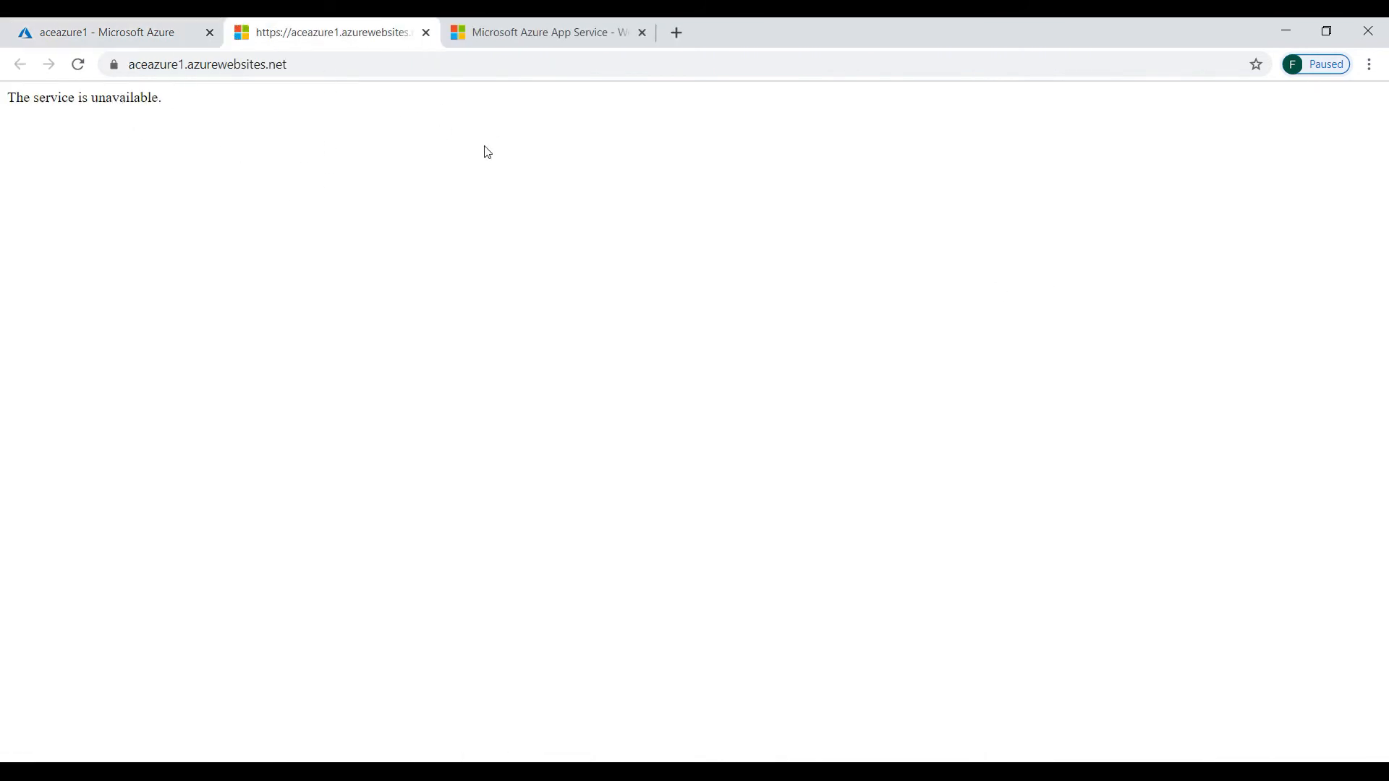
click(561, 34)
click(380, 61)
key(Return)
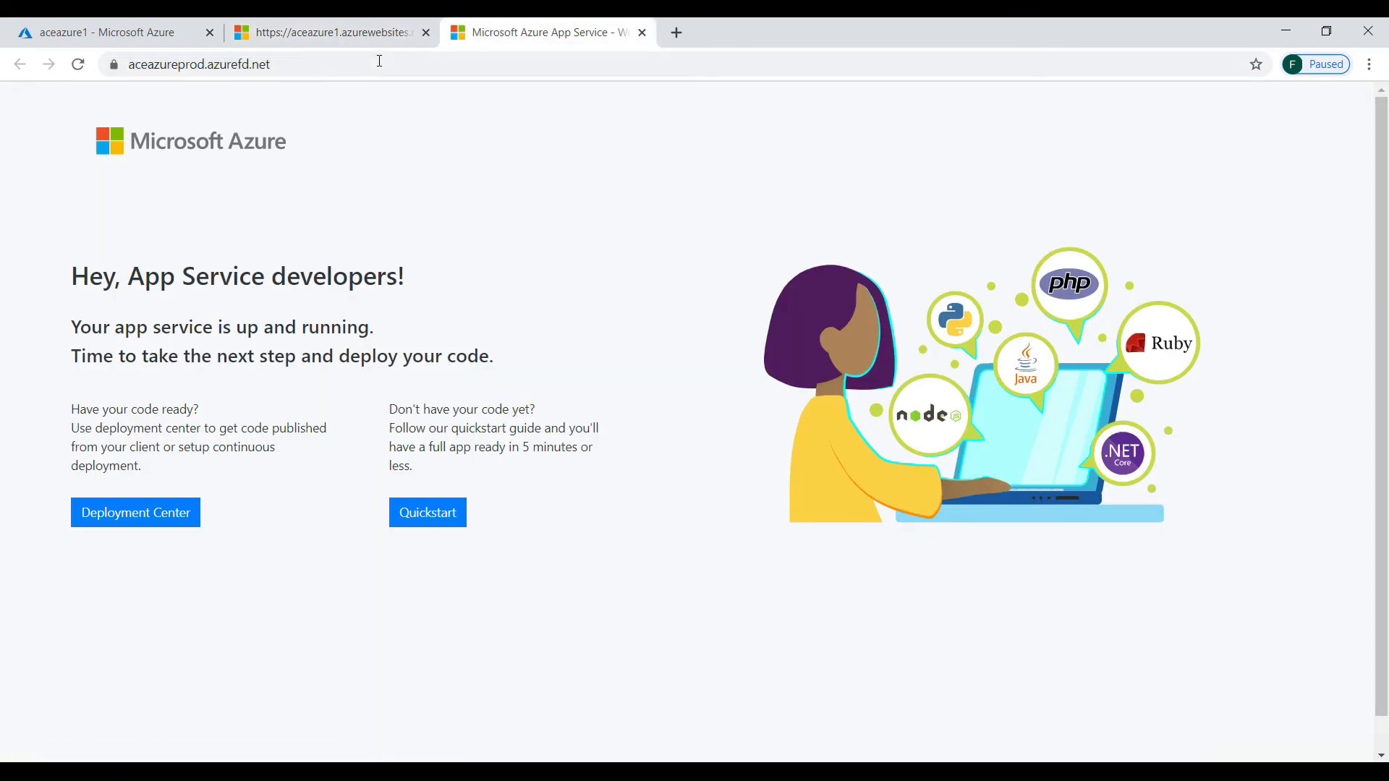
click(380, 61)
key(Return)
Open the aceazure web app in the portal and visit its URL to check whether the site responds.
click(92, 29)
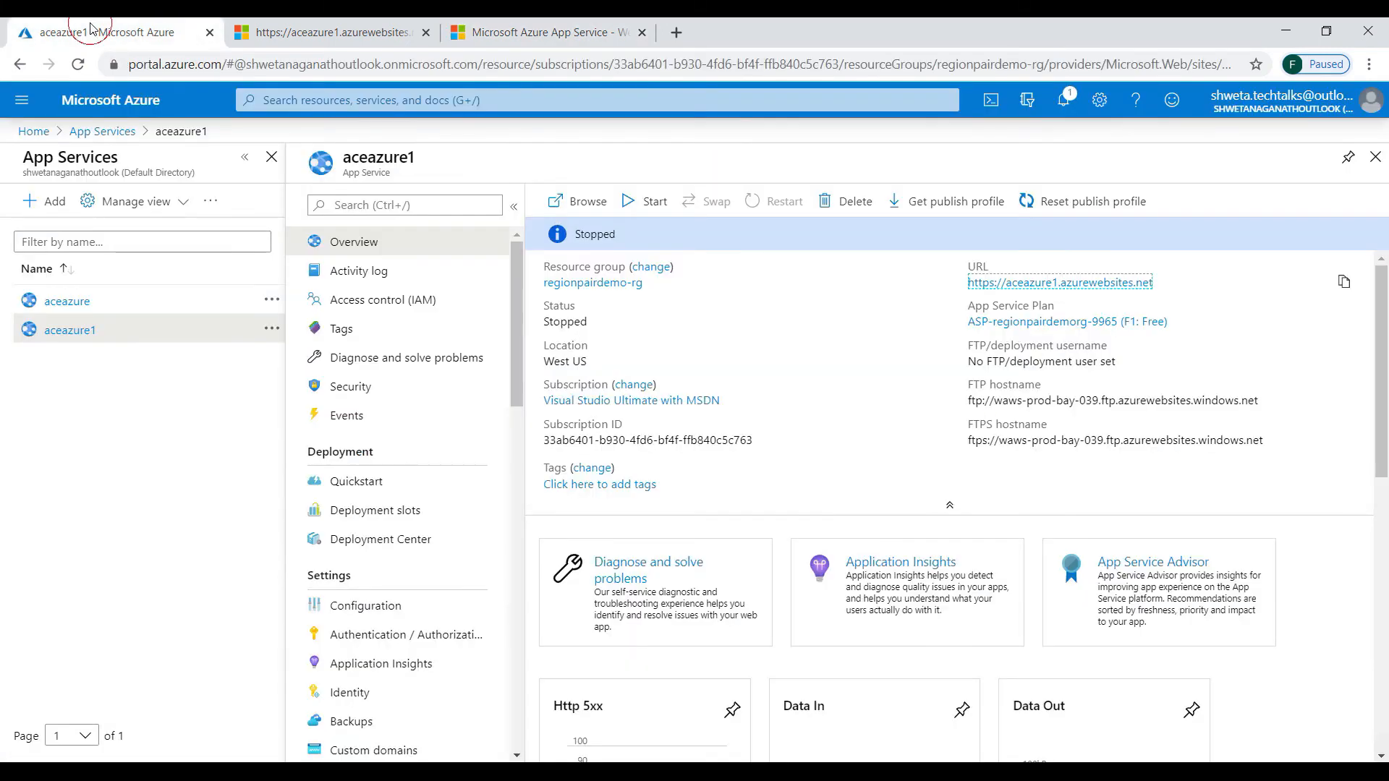
click(68, 301)
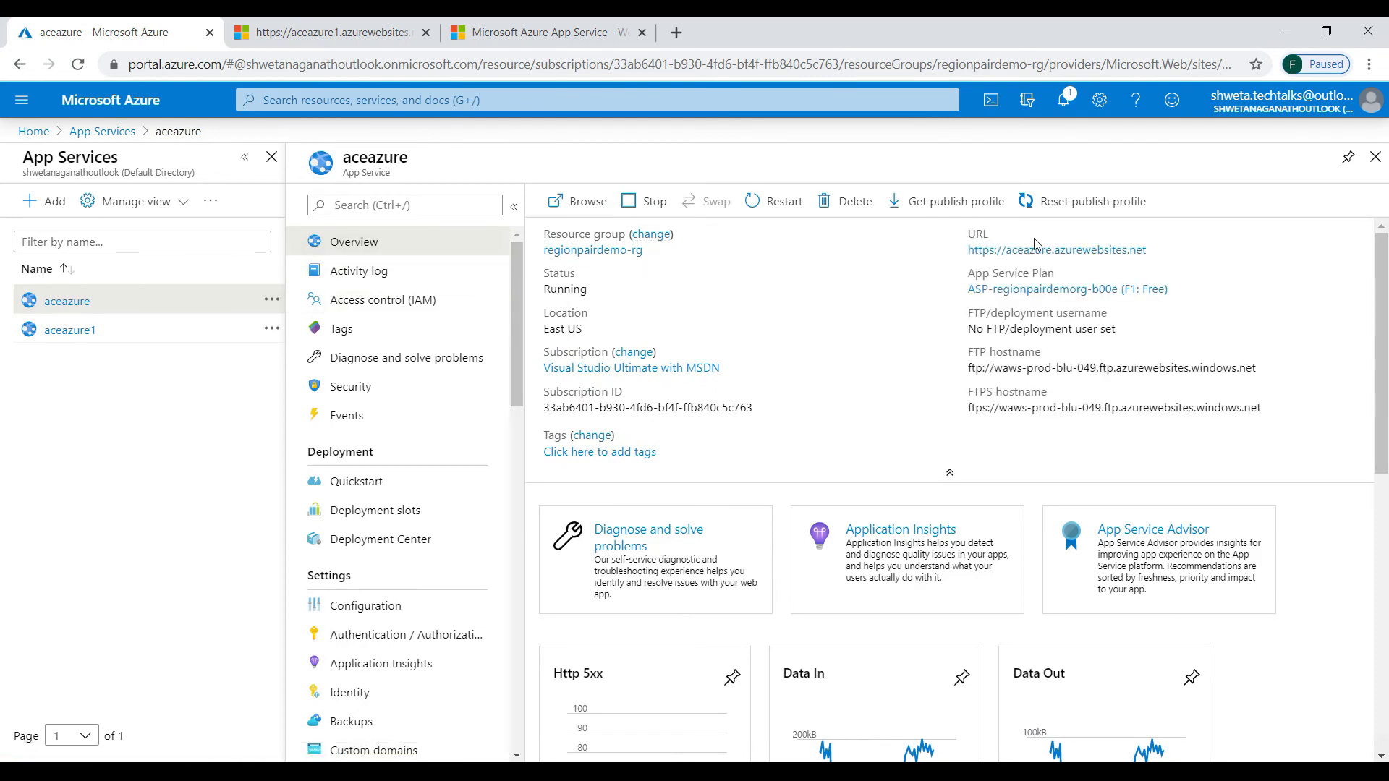
click(1040, 252)
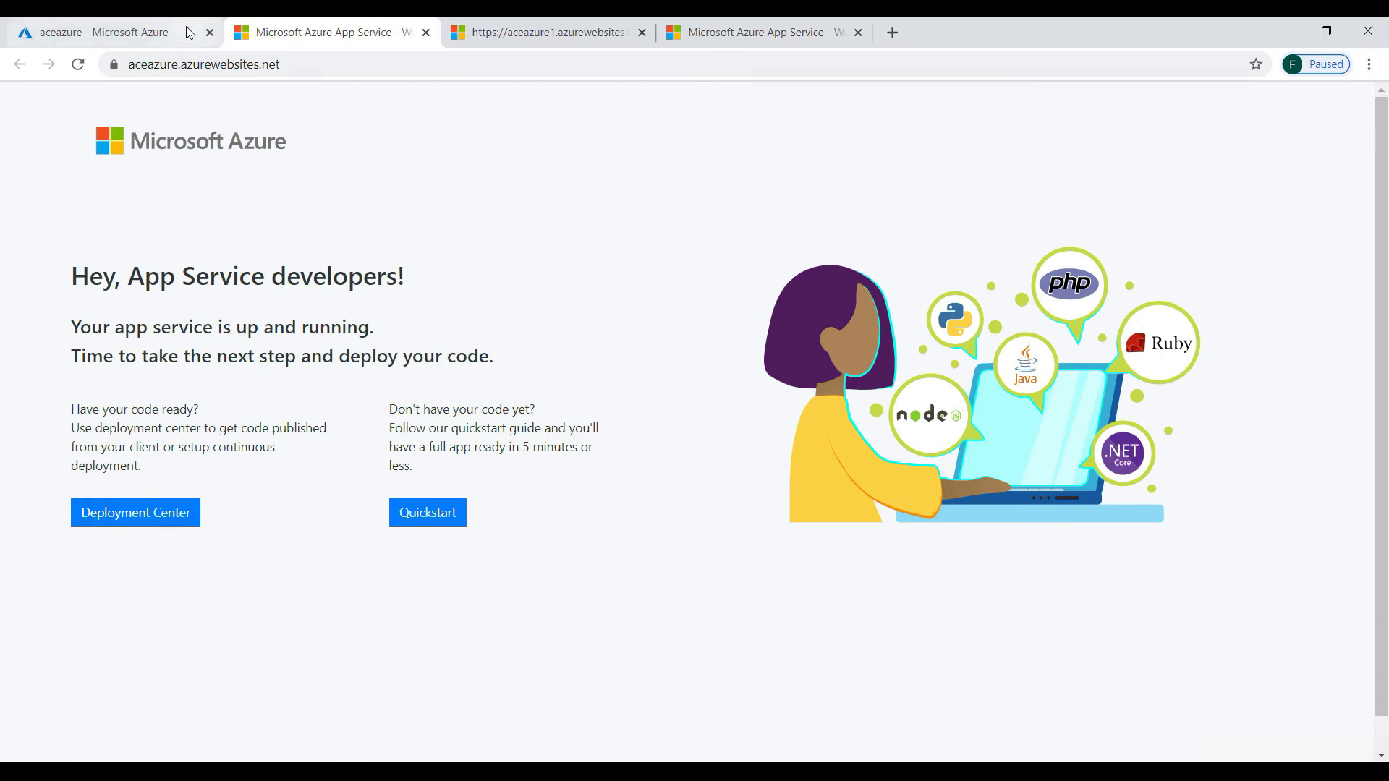
Stop the aceazure web app from its overview in the portal.
click(109, 32)
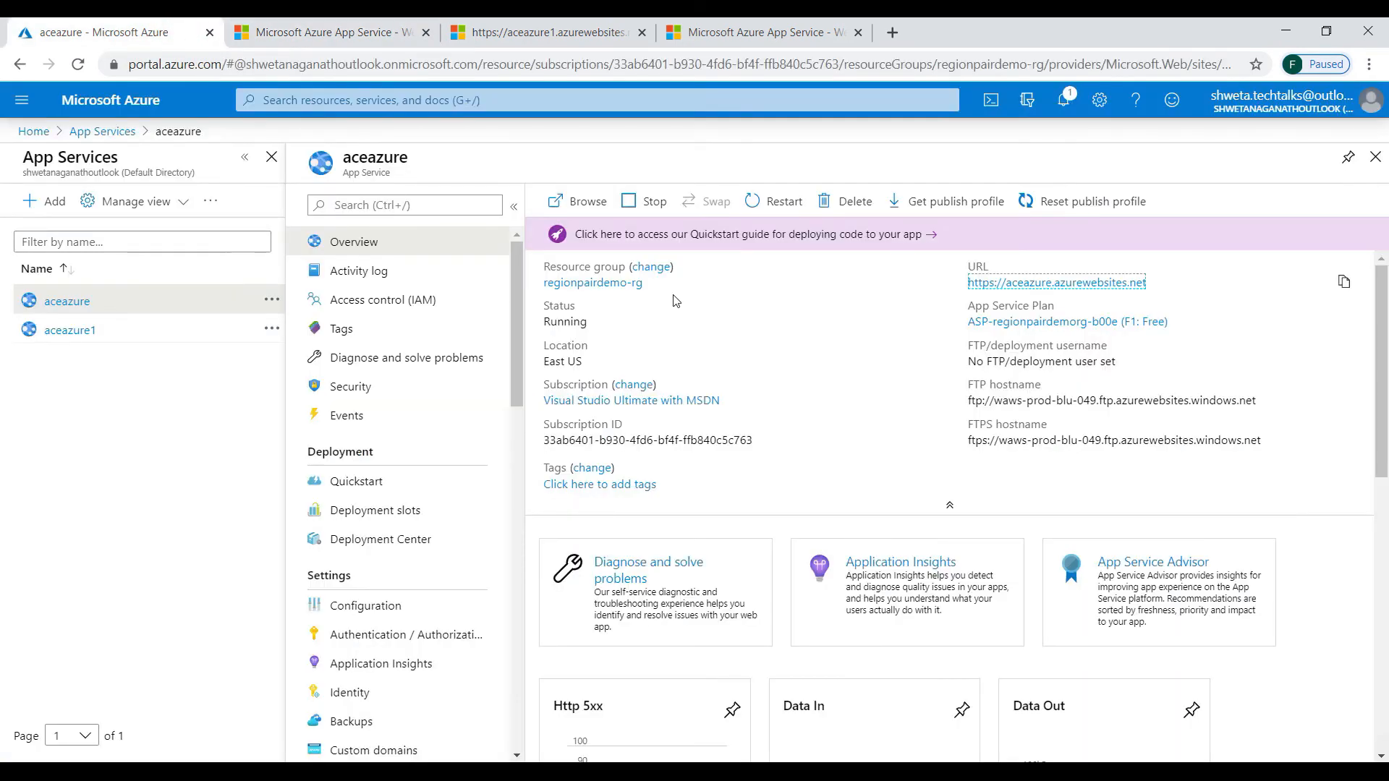
click(647, 221)
click(600, 307)
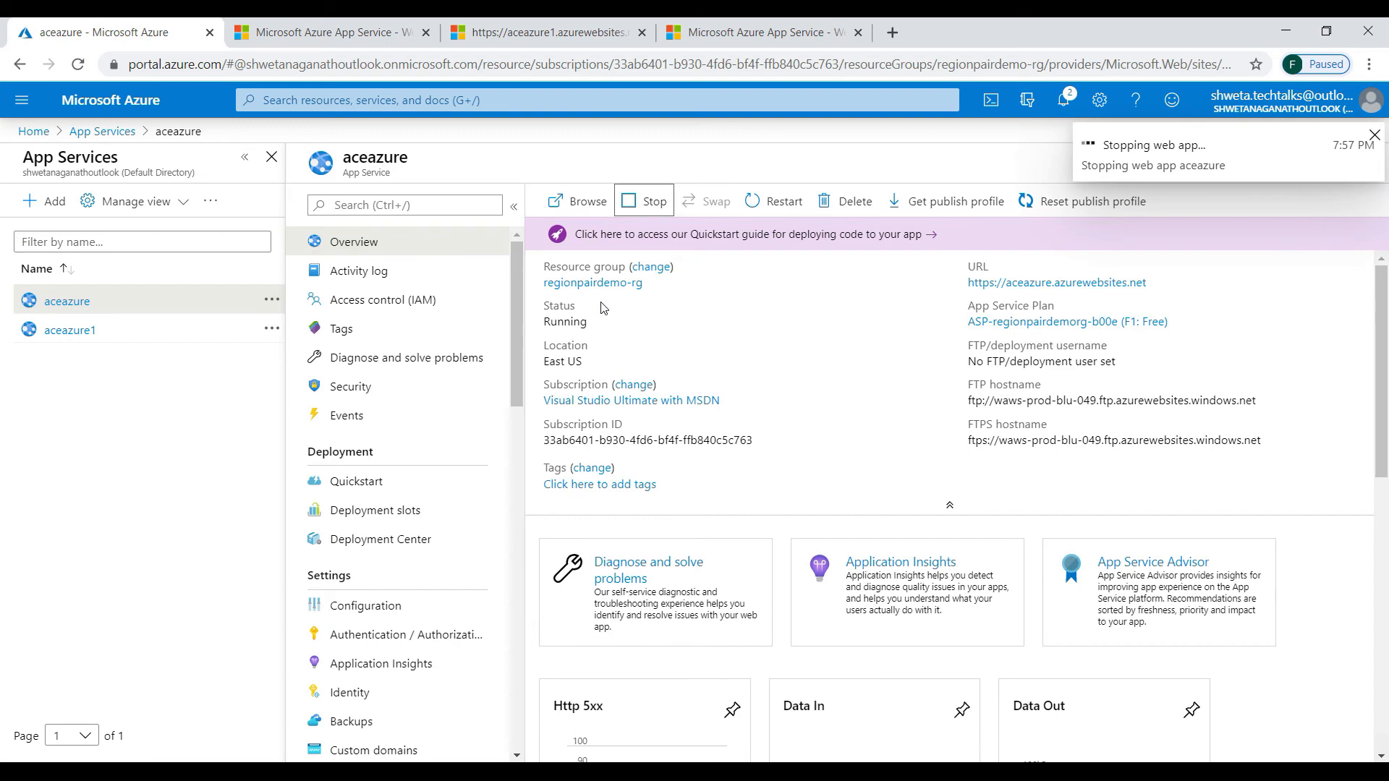
Reload the aceazure.azurewebsites.net and aceazure1.azurewebsites.net pages to check the availability of both stopped web apps.
click(335, 32)
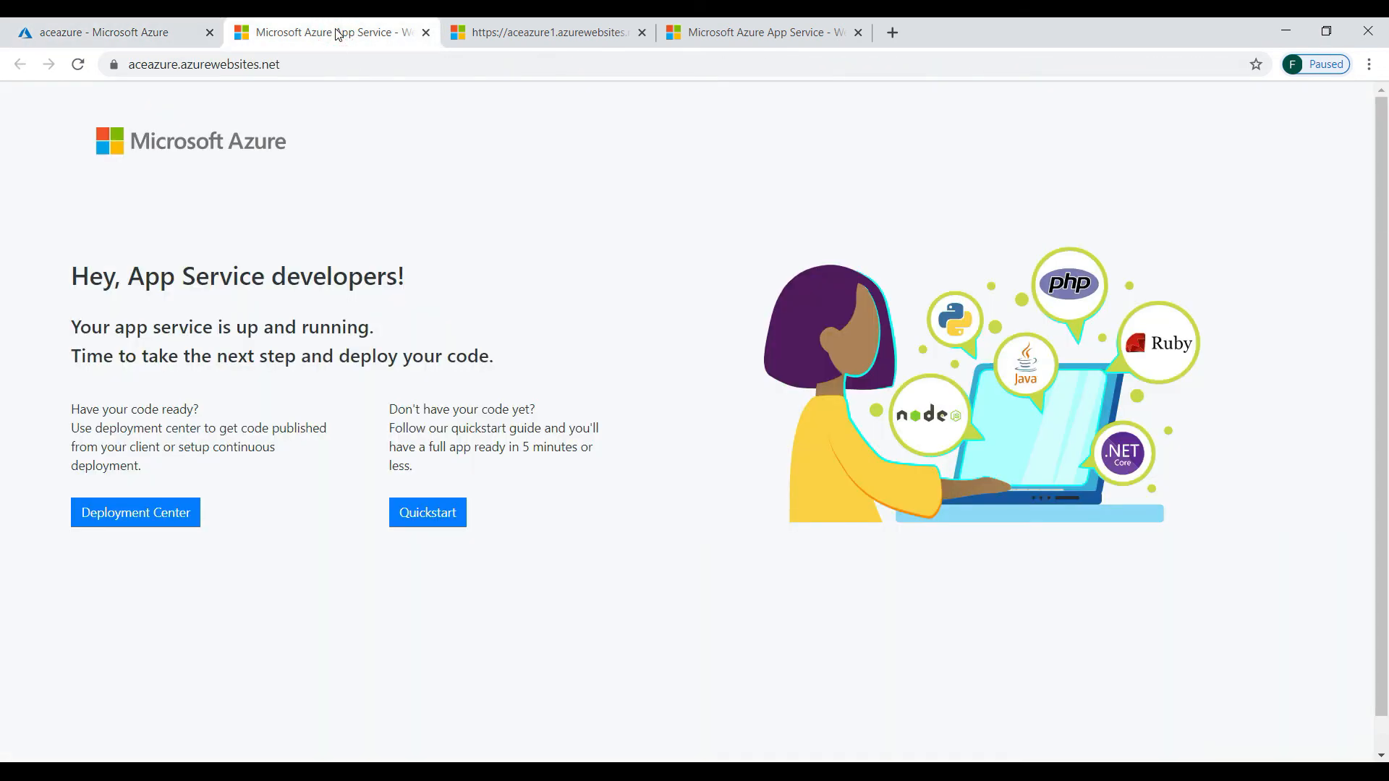
click(337, 65)
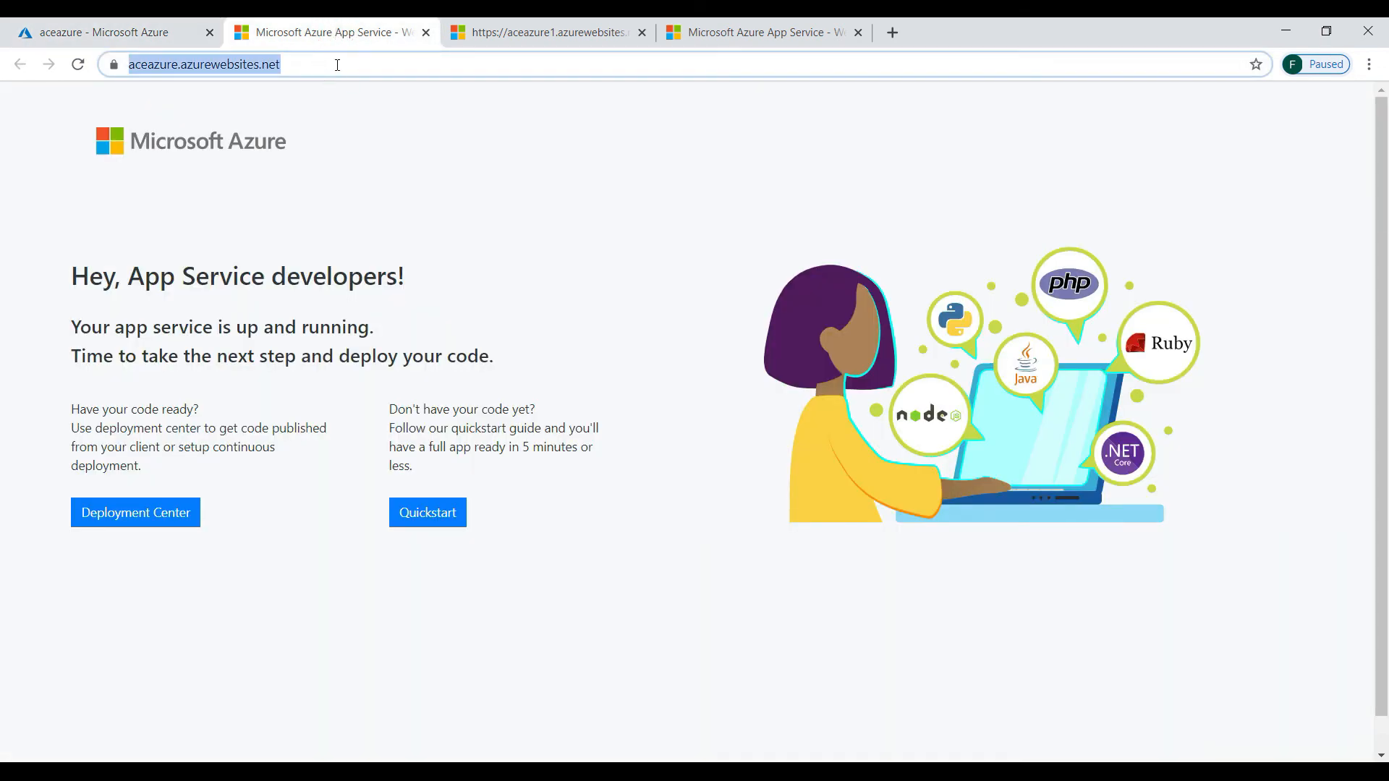
key(Return)
click(336, 63)
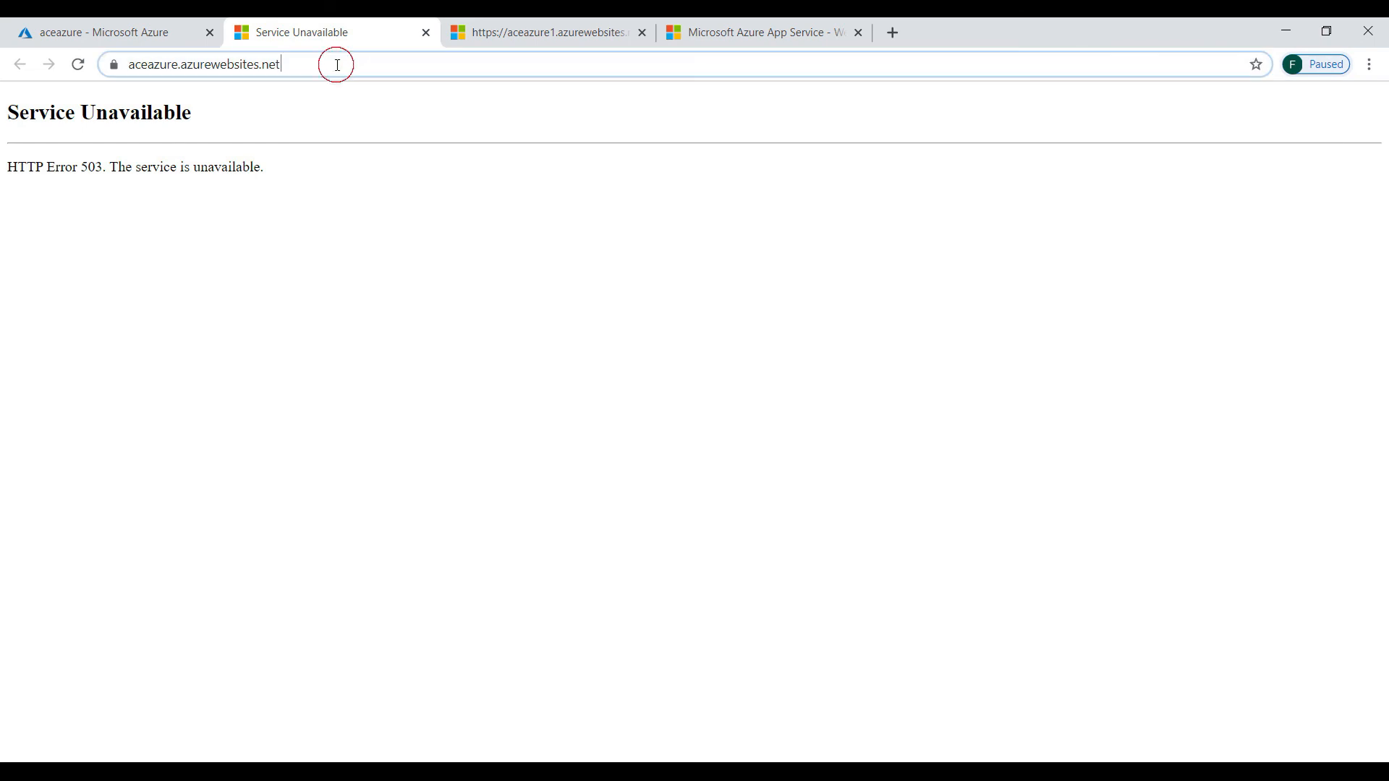
key(Return)
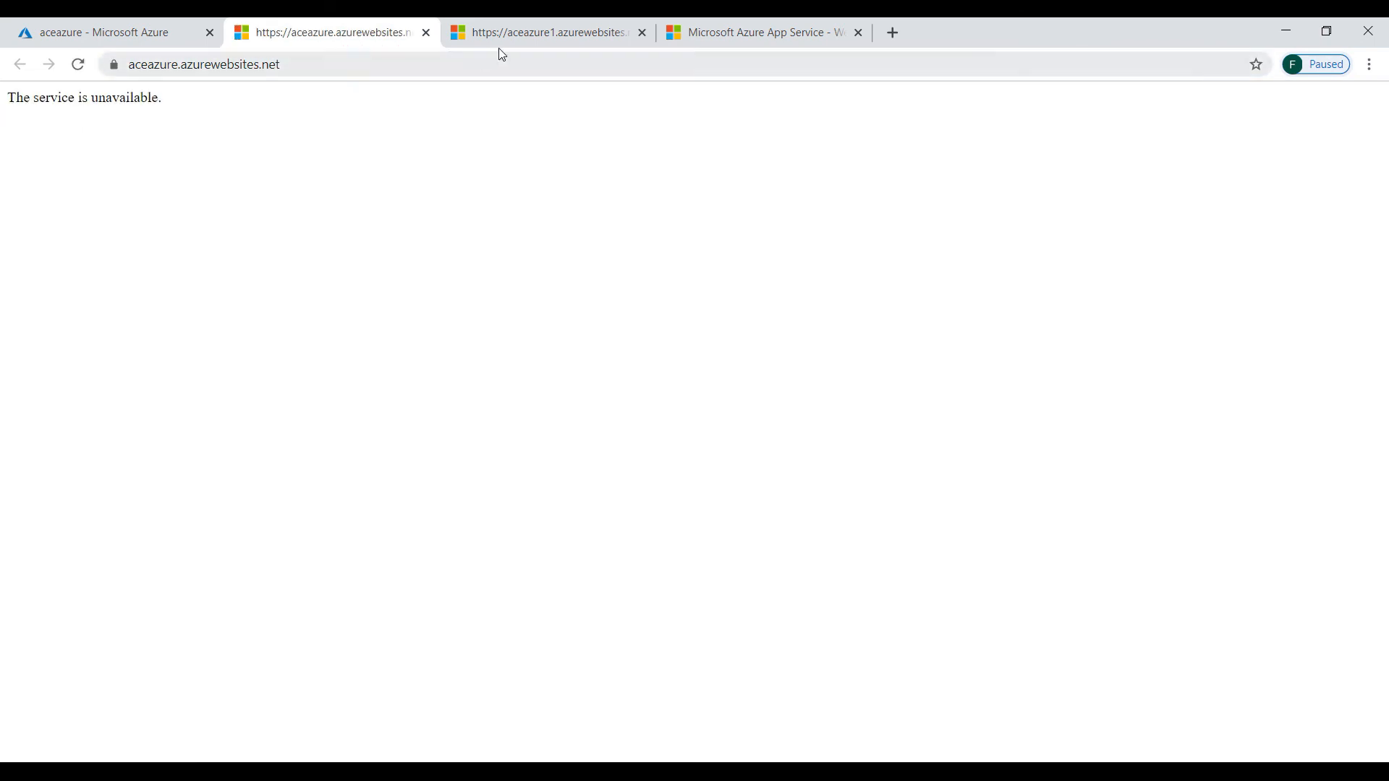
click(554, 33)
click(530, 66)
key(Return)
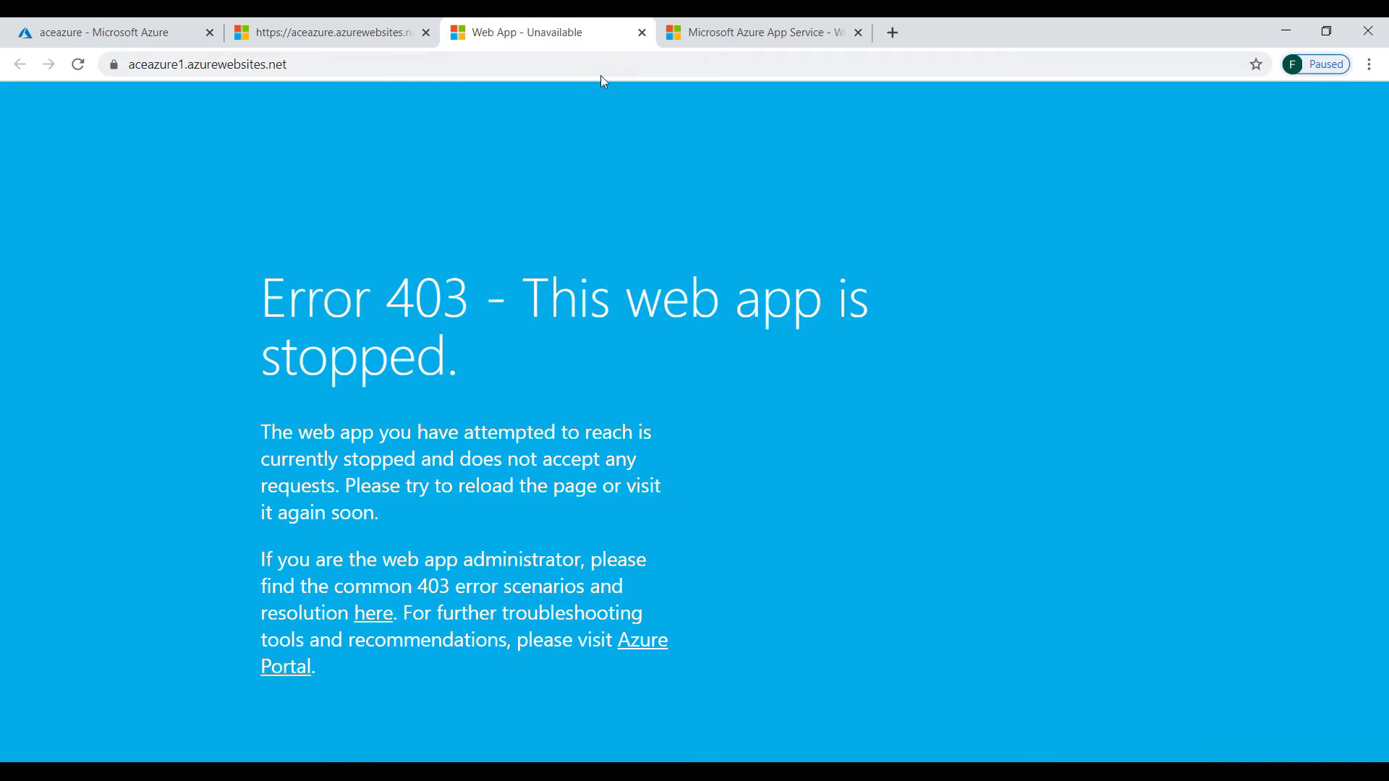
Reload the aceazureprod.azurefd.net page to check how Front Door responds with both web apps stopped.
click(729, 39)
click(663, 67)
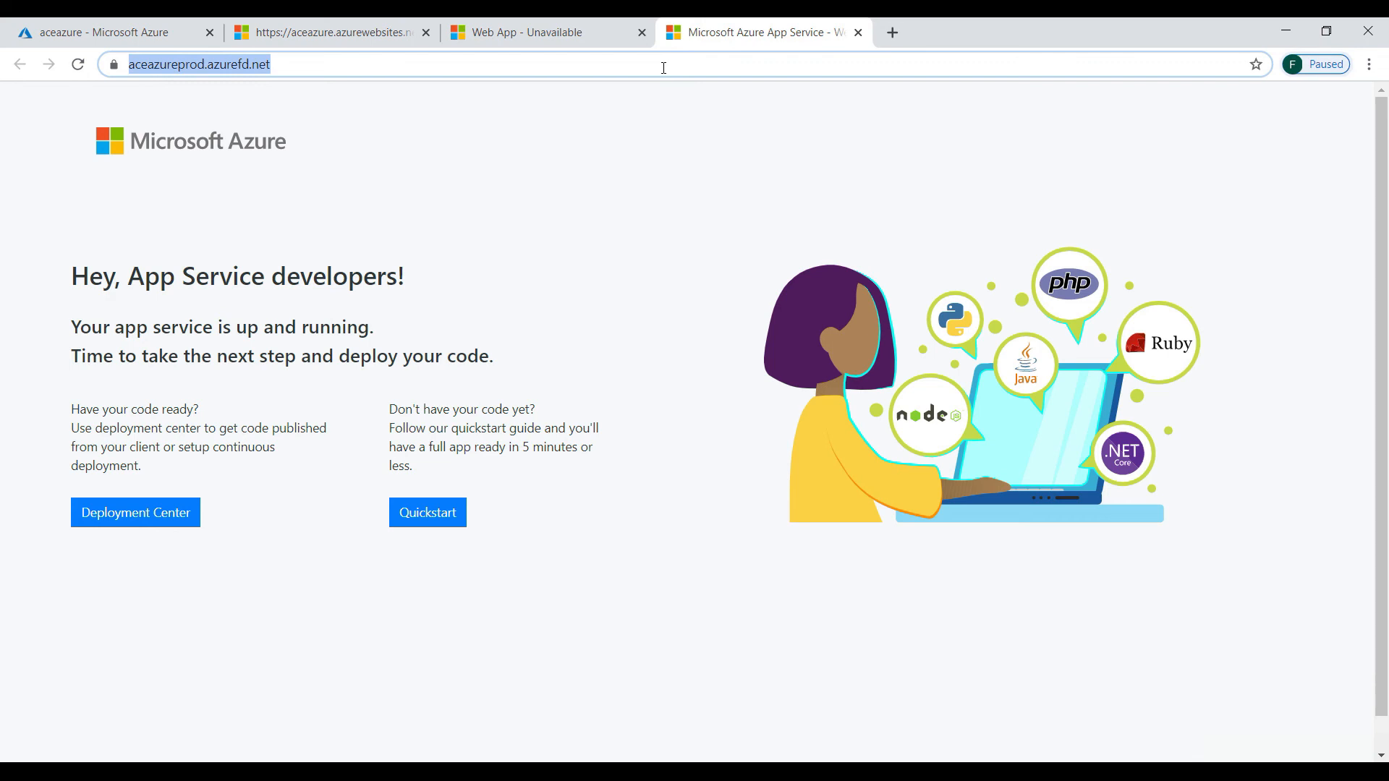
key(Return)
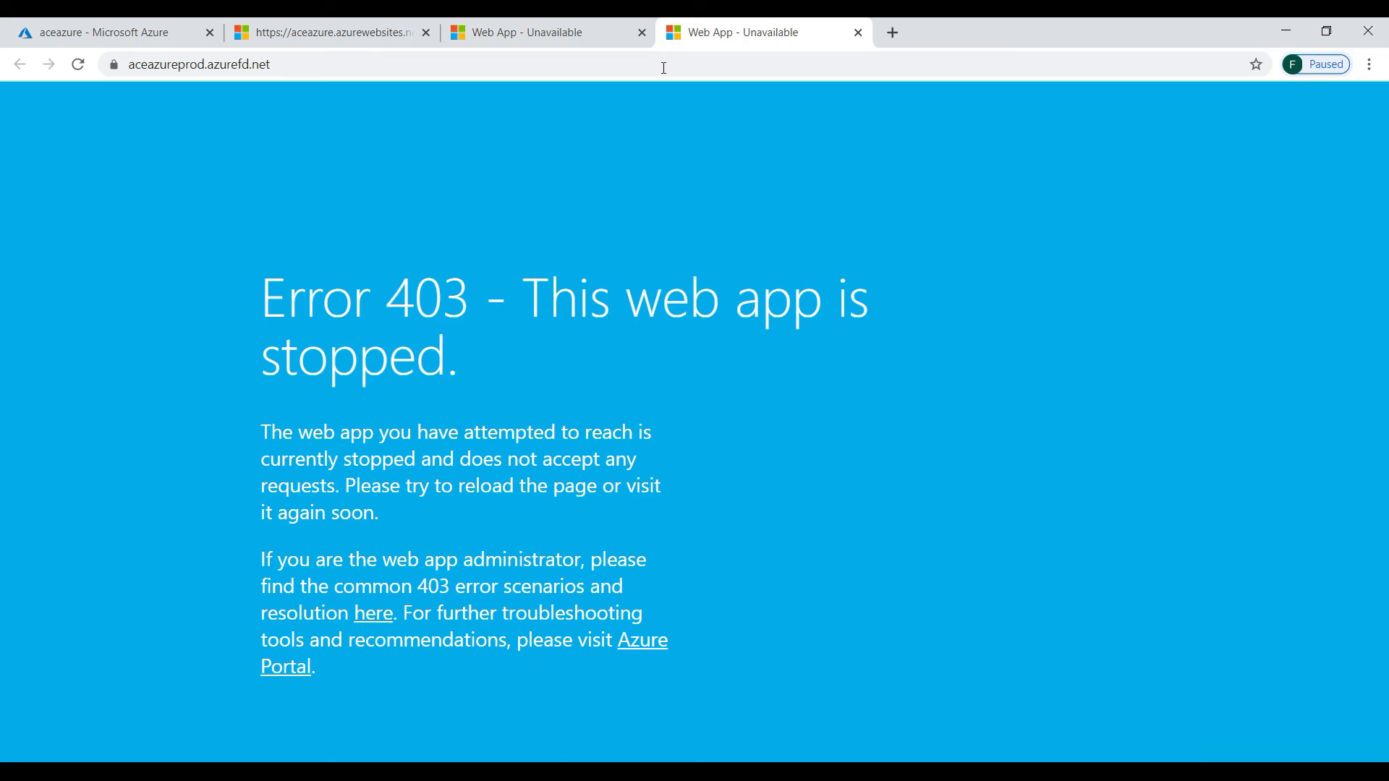
Start the aceazure web app in the portal and reload the aceazureprod.azurefd.net page to check whether Front Door serves the site.
click(119, 31)
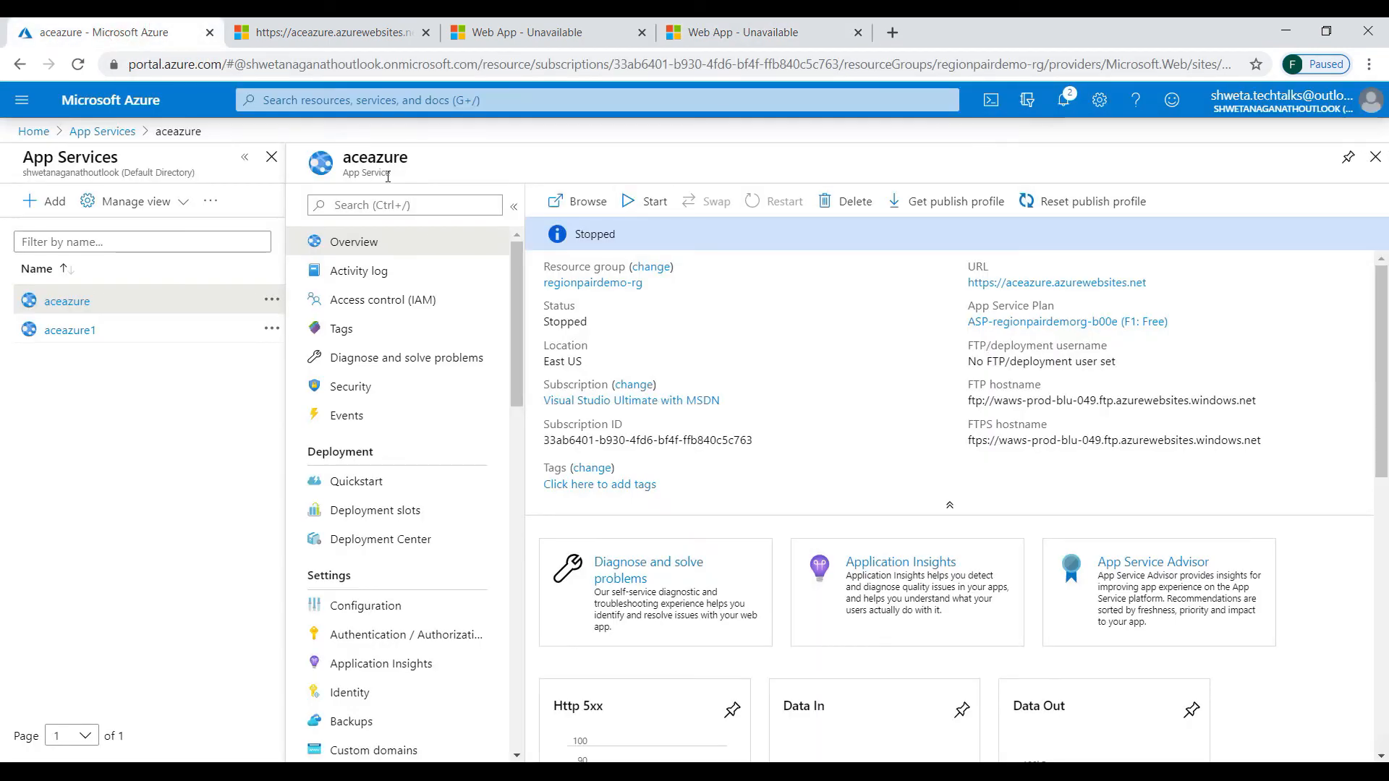
click(624, 201)
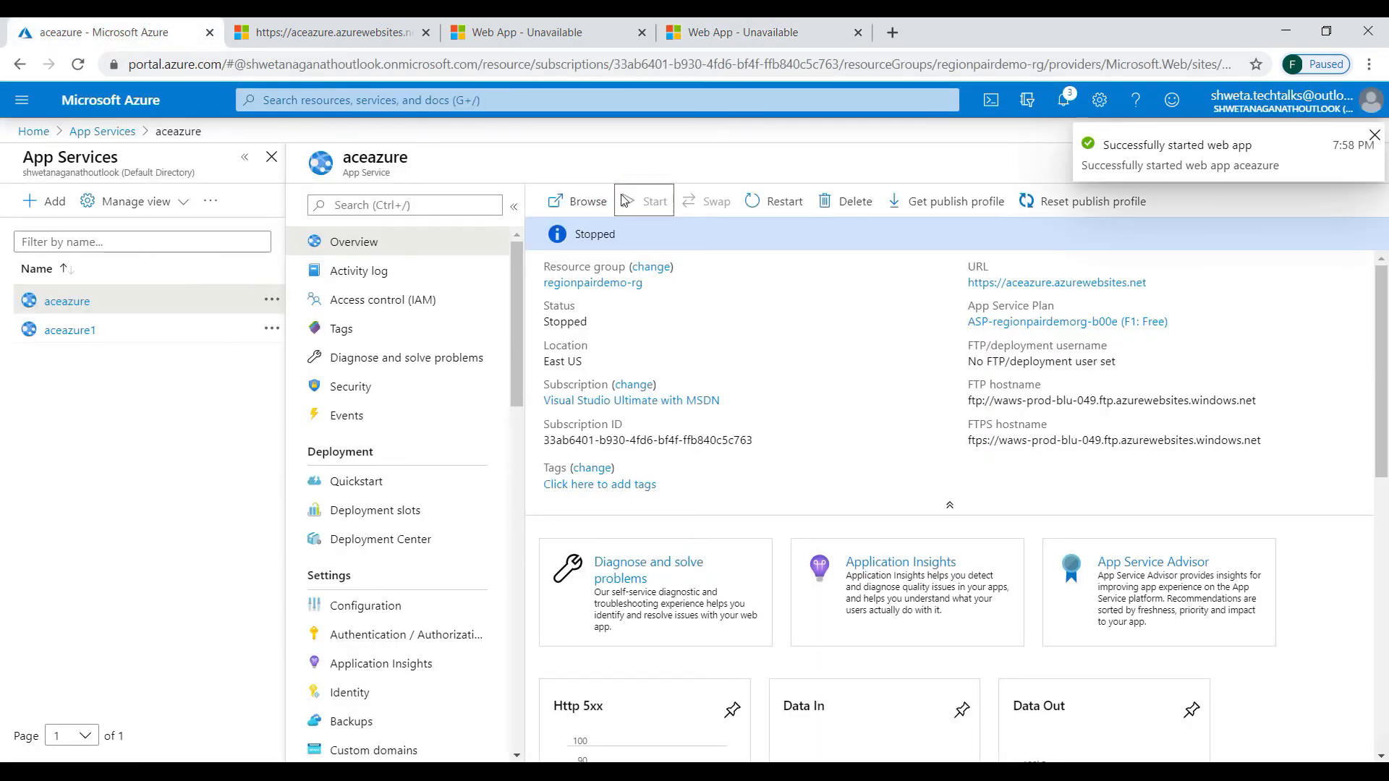
click(740, 36)
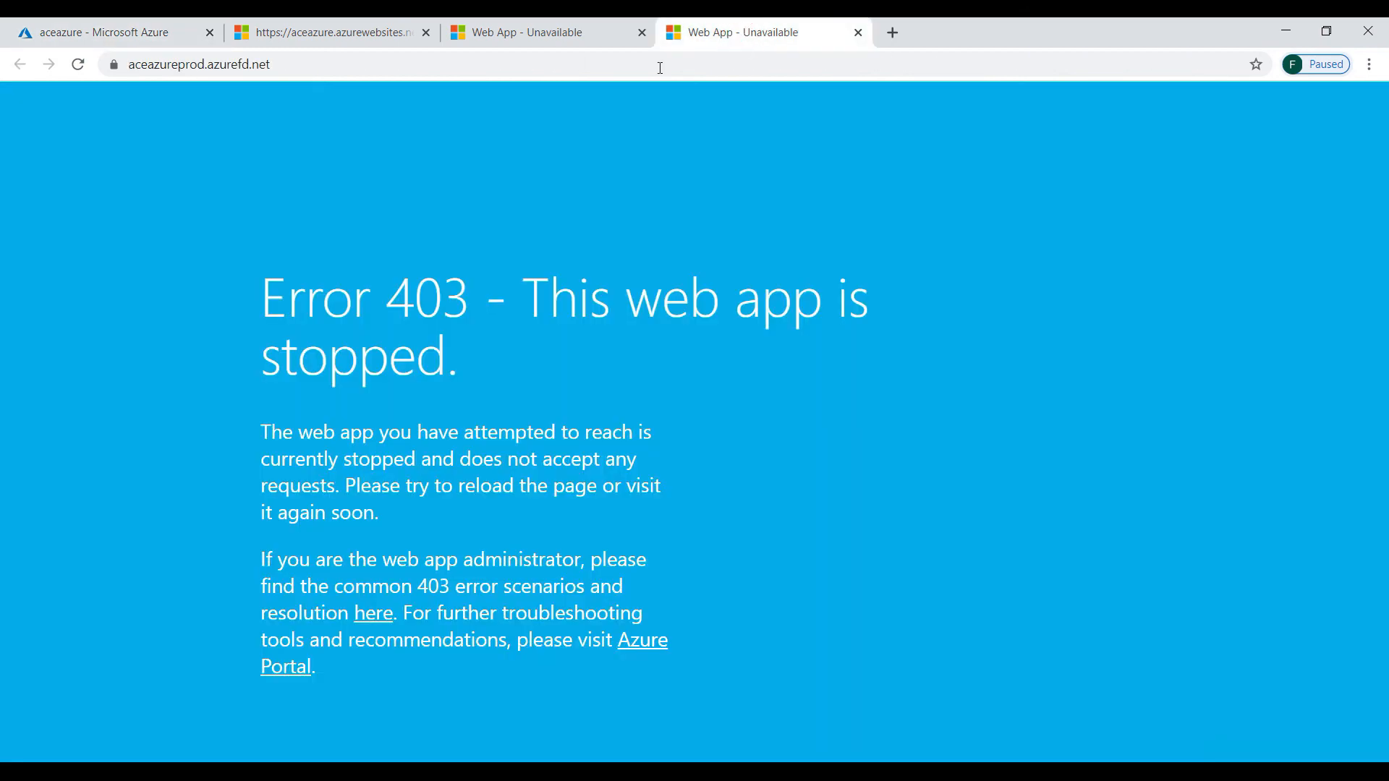
click(214, 64)
key(Return)
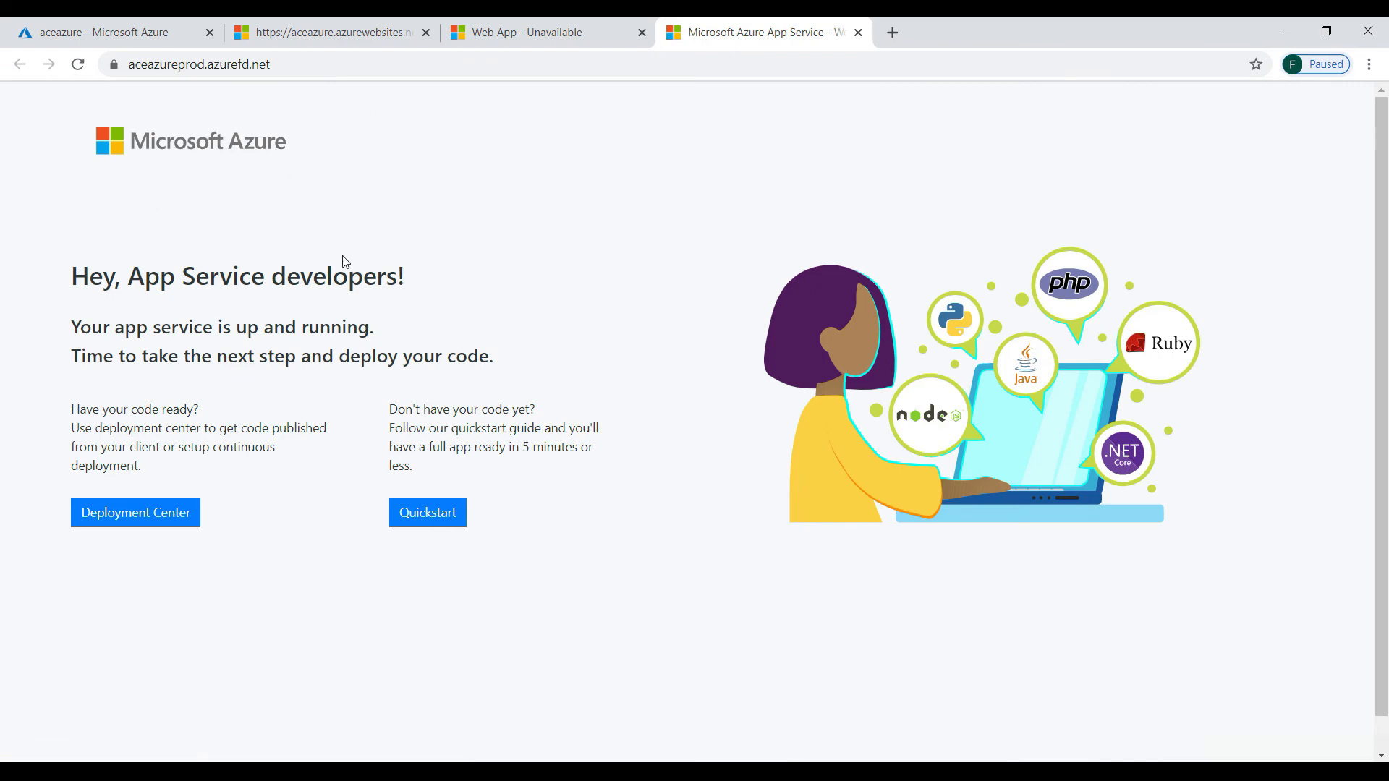
click(106, 31)
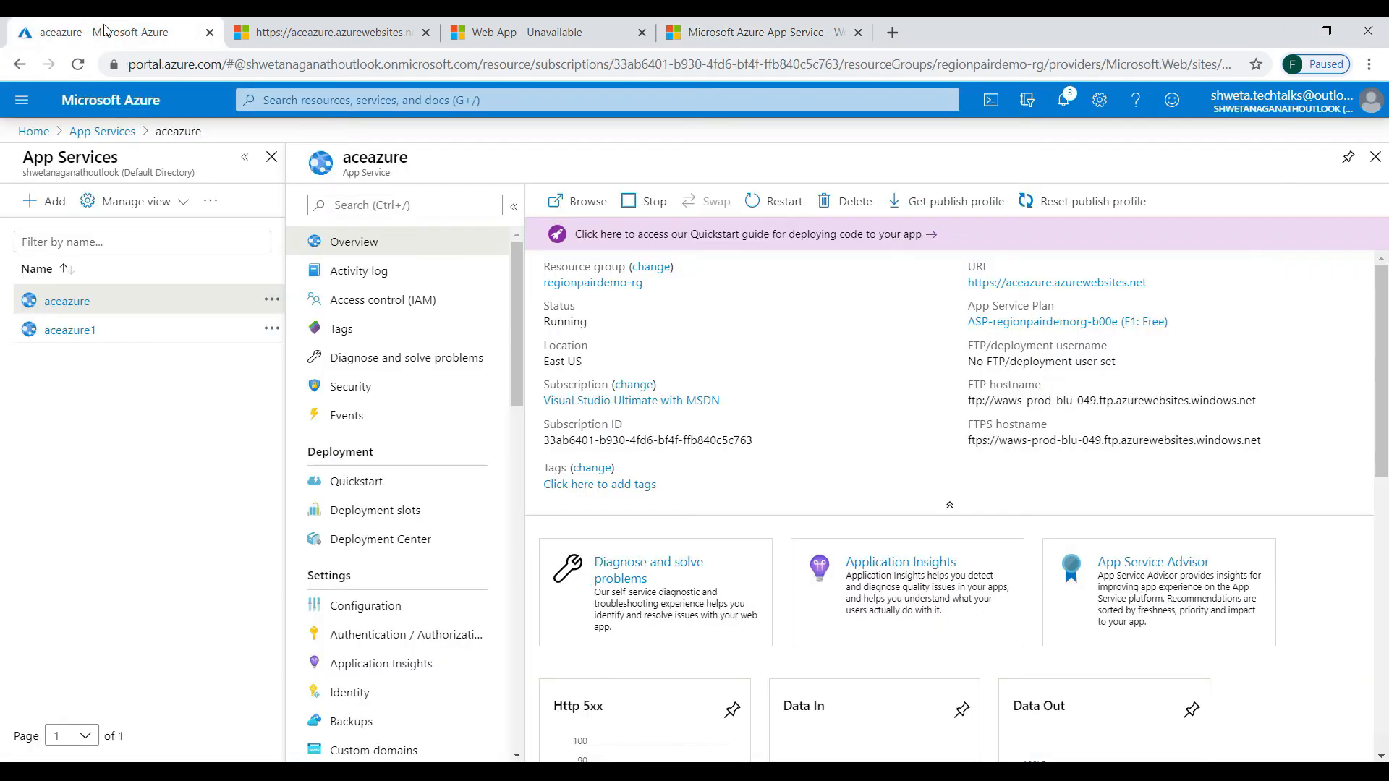